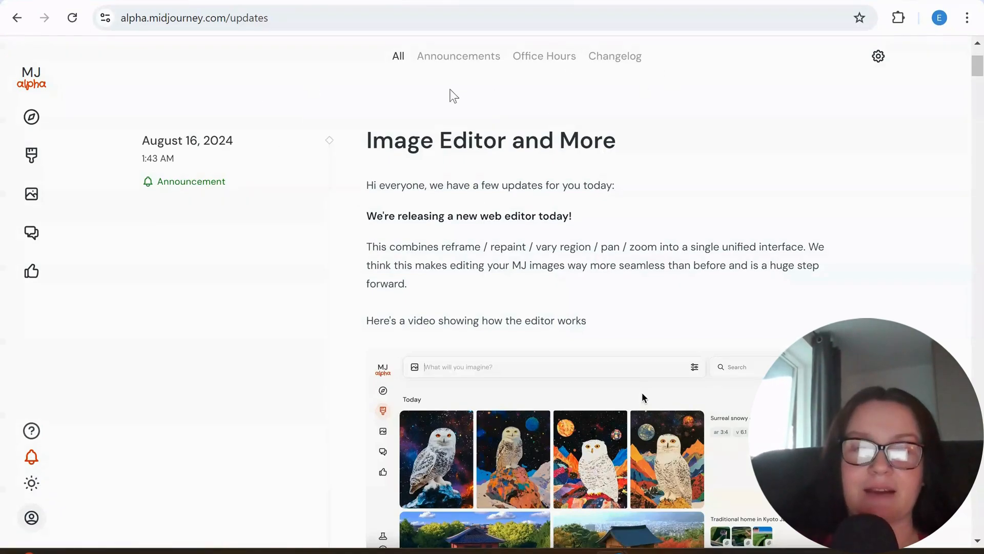
Look through the Announcements, Office Hours and Changelog updates, and read the Image Editor and More announcement
left_click(462, 61)
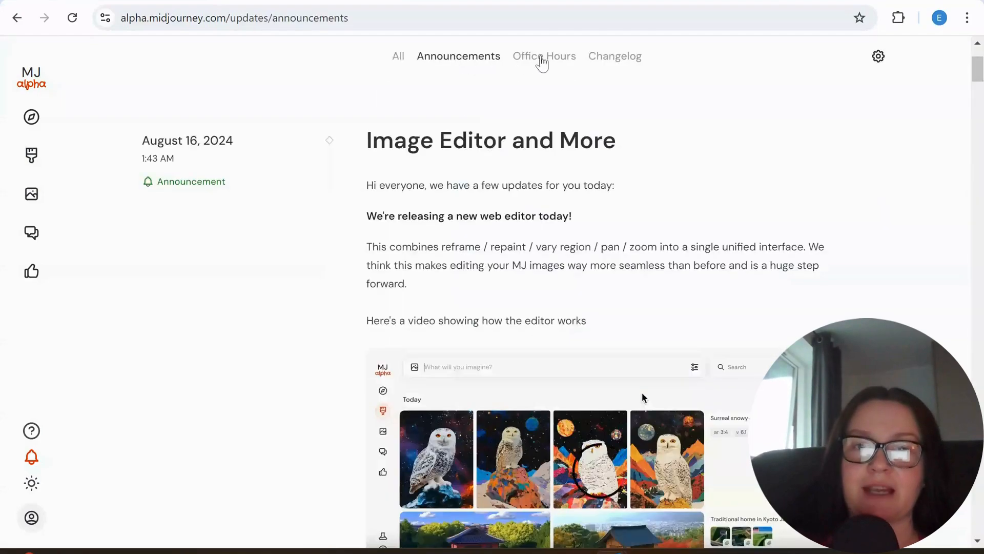
left_click(544, 57)
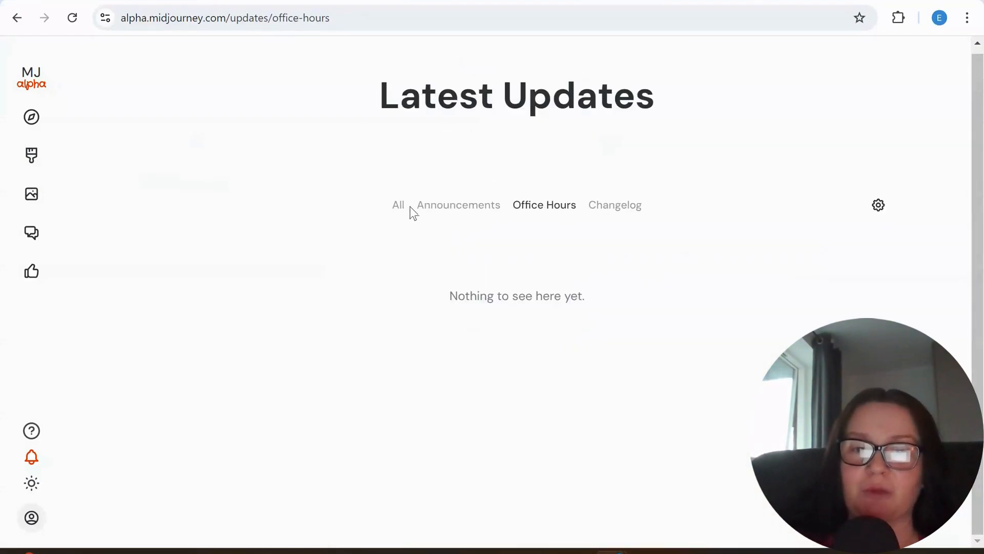
left_click(617, 210)
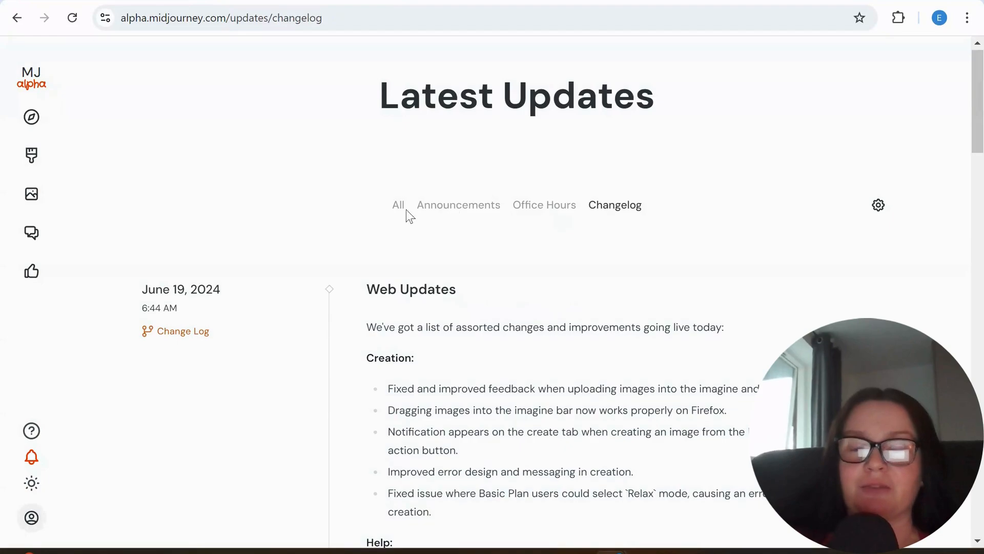
left_click(459, 214)
scroll(461, 218, "down", 3)
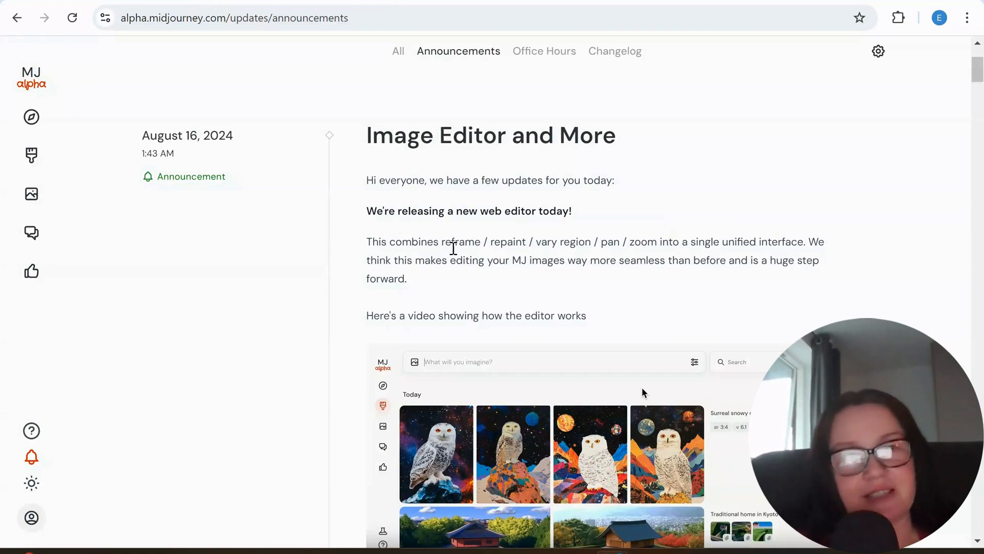
scroll(472, 248, "down", 3)
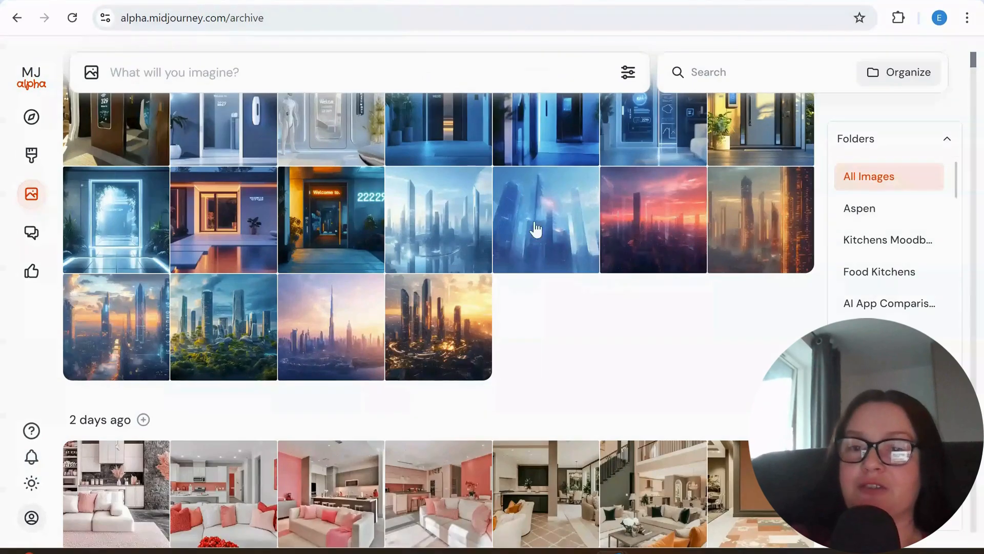
Open a generated interior image from the image archive in its detail view
scroll(533, 236, "up", 9)
scroll(533, 246, "up", 5)
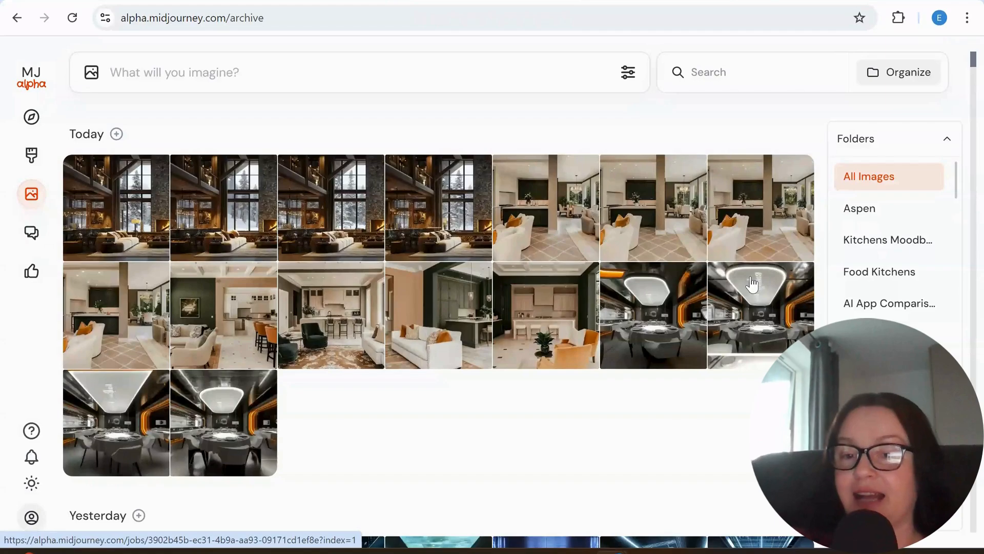
left_click(751, 285)
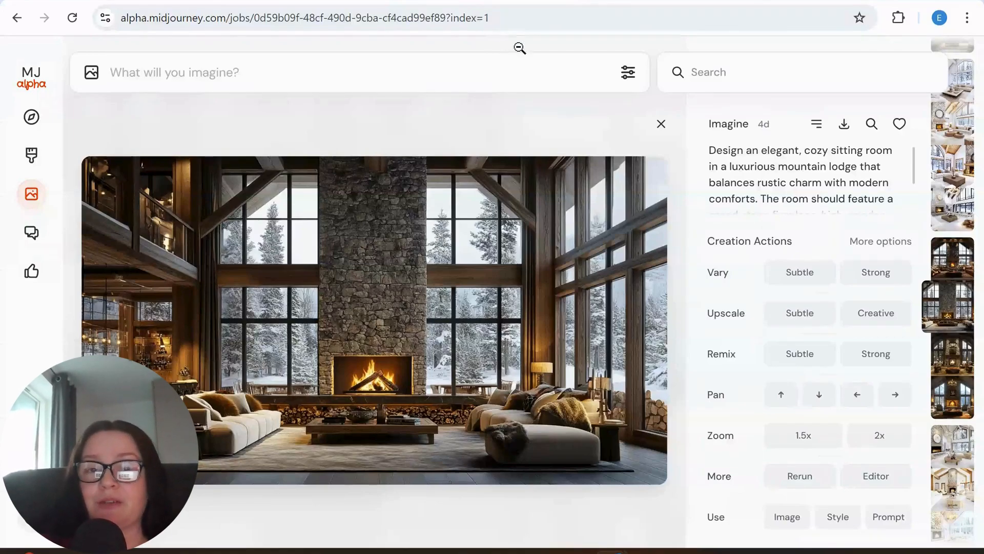
Review the image generation settings for size, aesthetics, model and speed, and close them
left_click(631, 80)
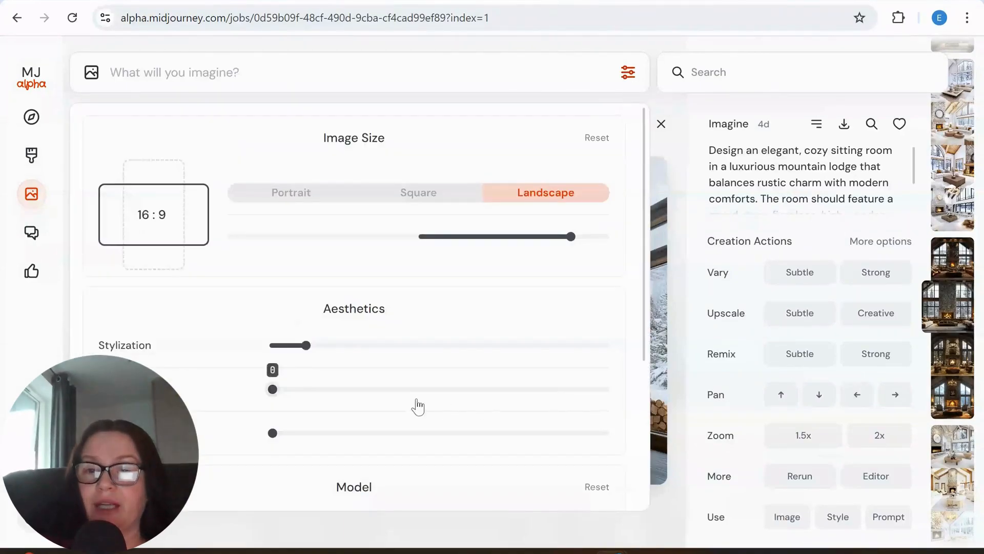
scroll(367, 352, "down", 5)
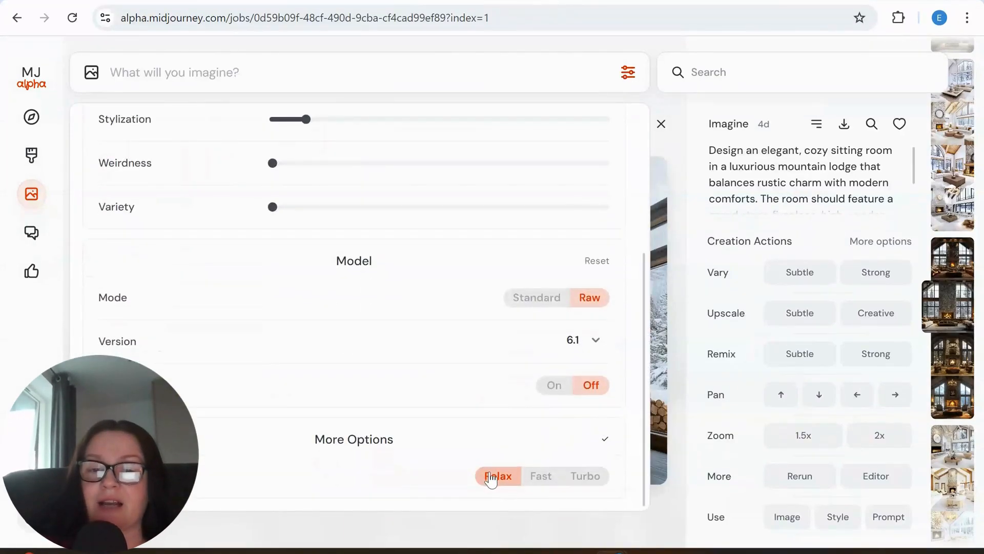
left_click(691, 147)
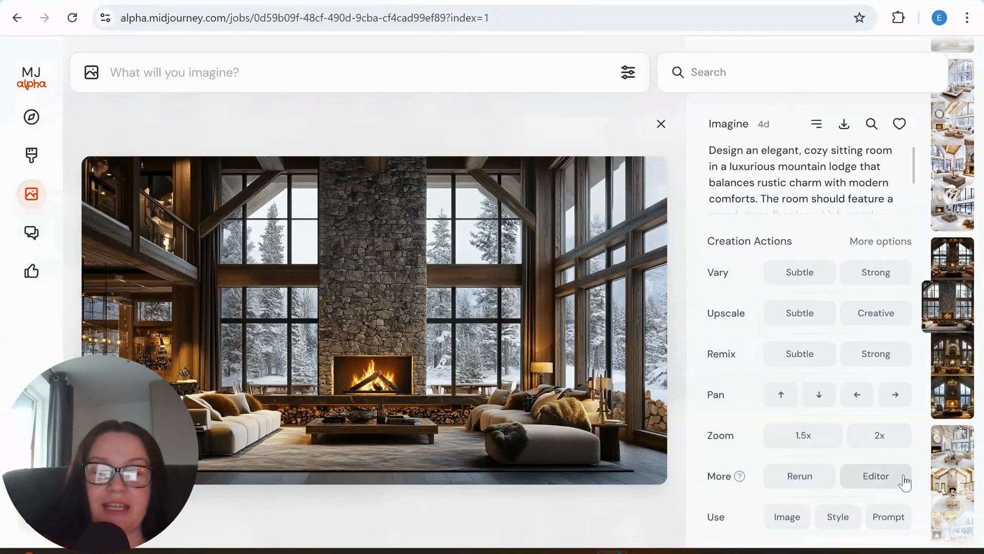
Hide the row with Rerun and Editor from the image's creation actions and show it again
left_click(879, 244)
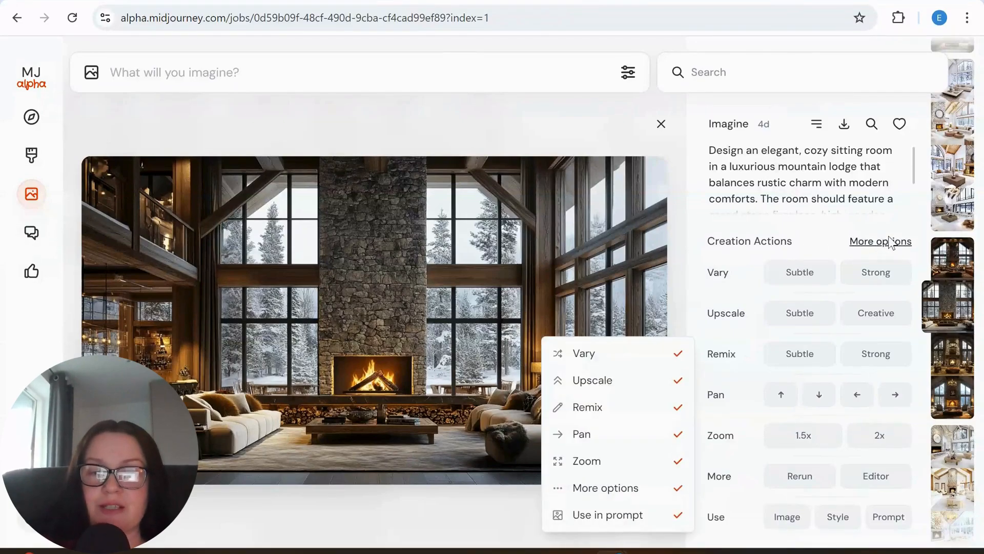
left_click(678, 494)
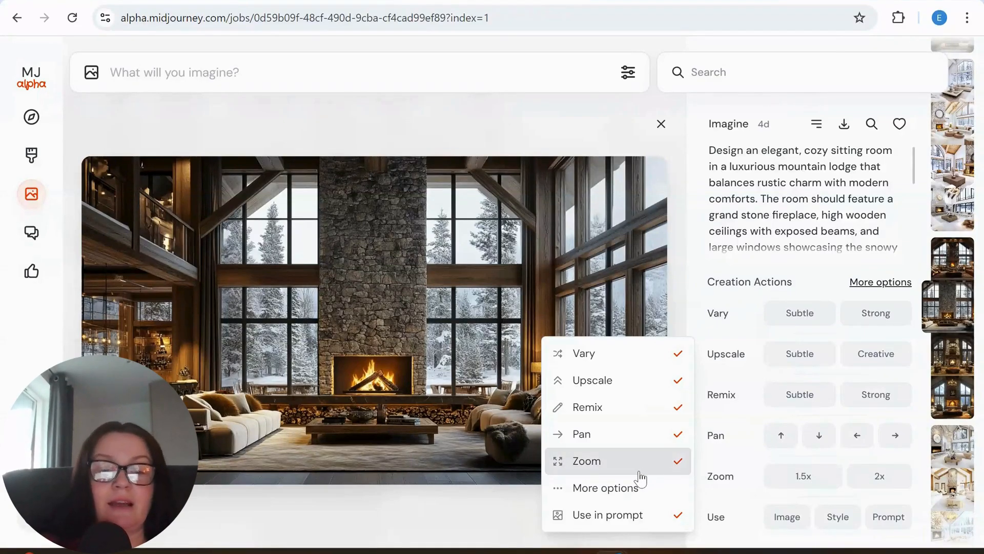
left_click(656, 491)
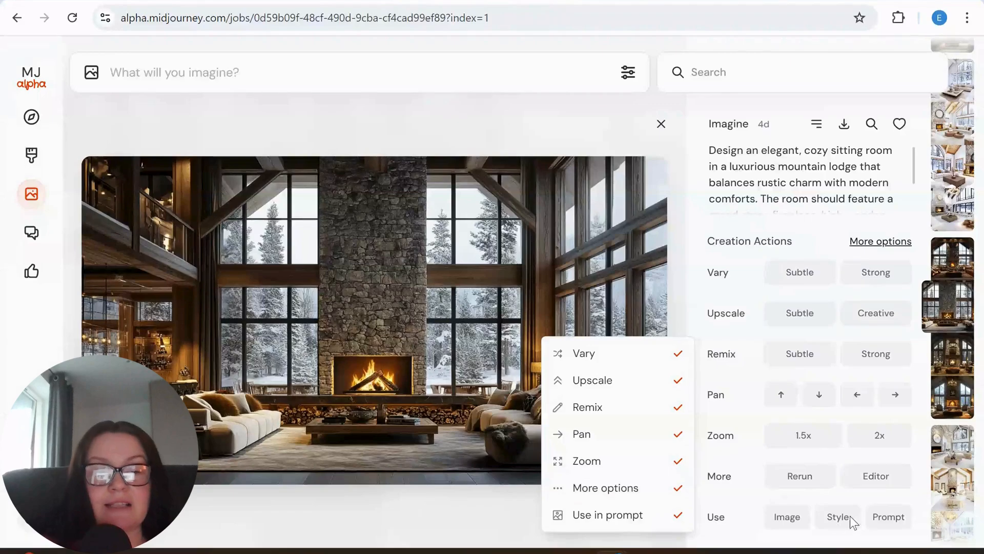
left_click(699, 107)
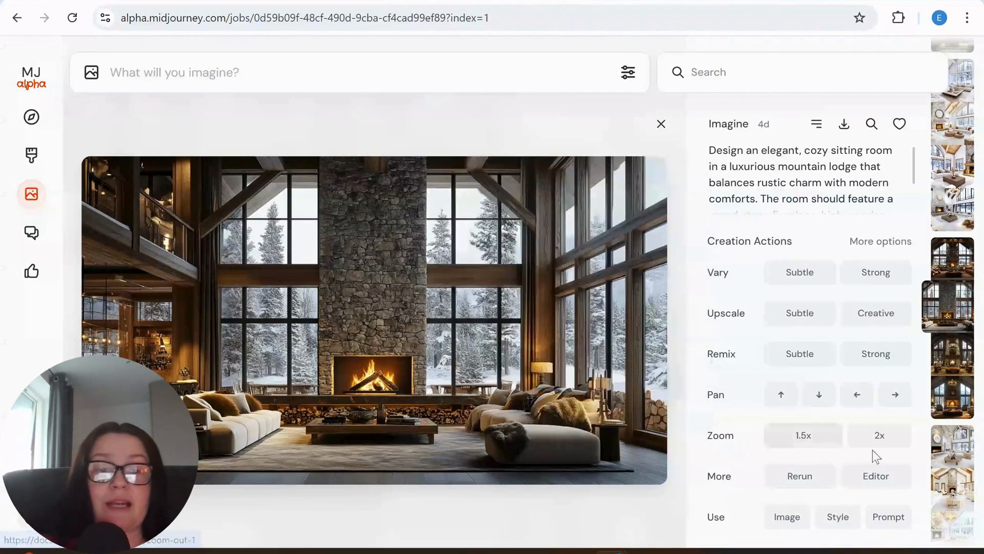
Open the mountain lodge sitting room image in the editor
left_click(877, 476)
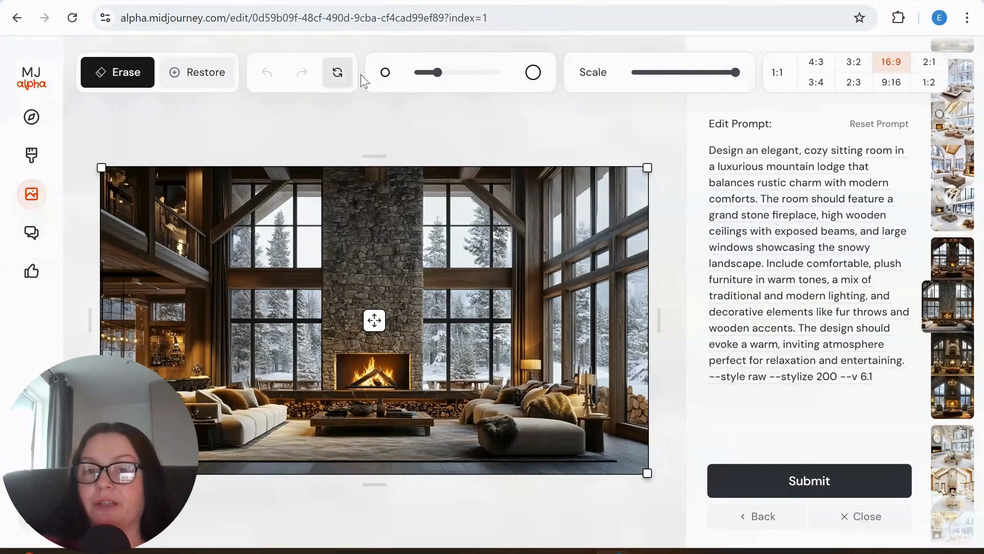
Try erasing a patch over the window left of the fireplace with brush size 110, undo it and reduce the brush size again
mouse_move(433, 79)
mouse_move(433, 74)
left_mouse_down()
mouse_move(494, 73)
mouse_move(442, 72)
left_mouse_up()
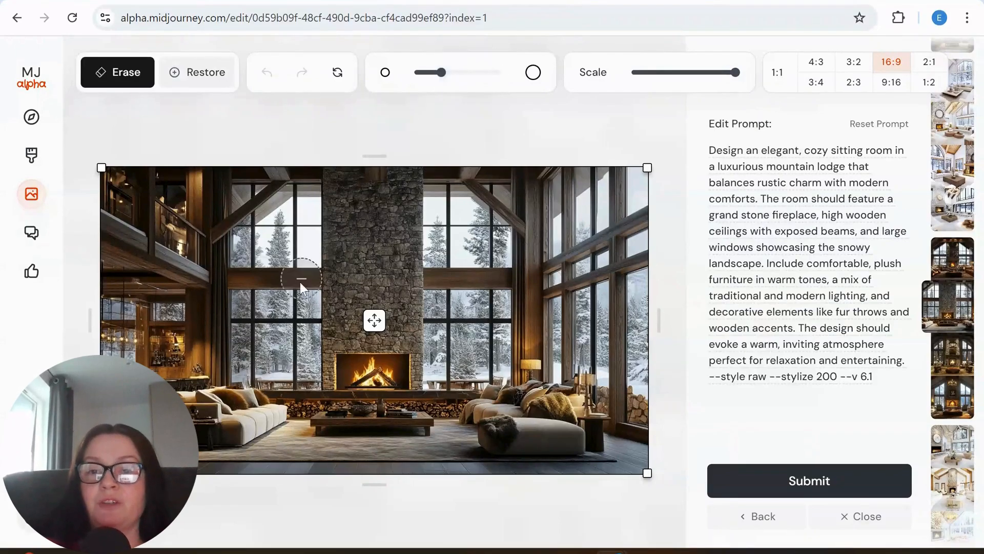
mouse_move(272, 262)
left_mouse_down()
mouse_move(255, 305)
mouse_move(300, 253)
mouse_move(272, 257)
left_mouse_up()
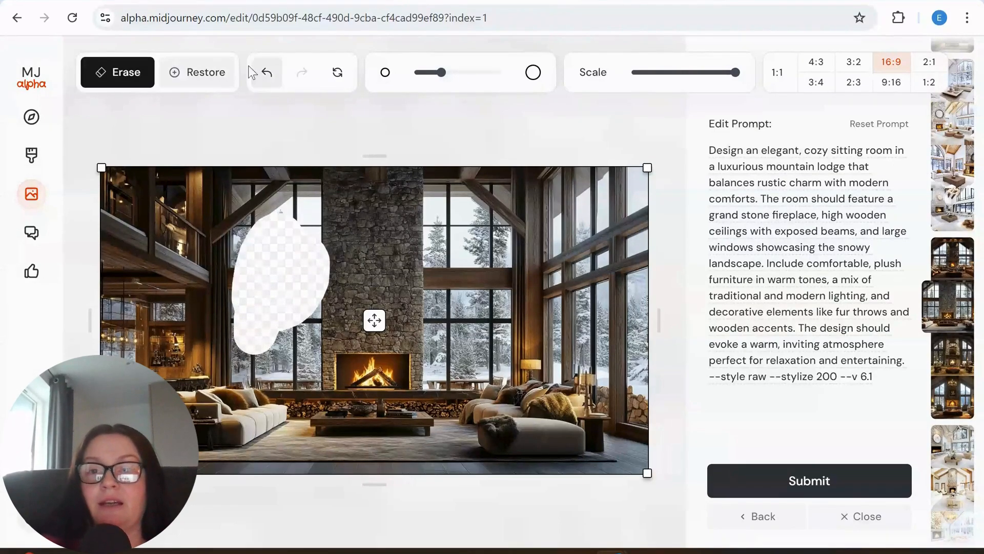
left_click(264, 75)
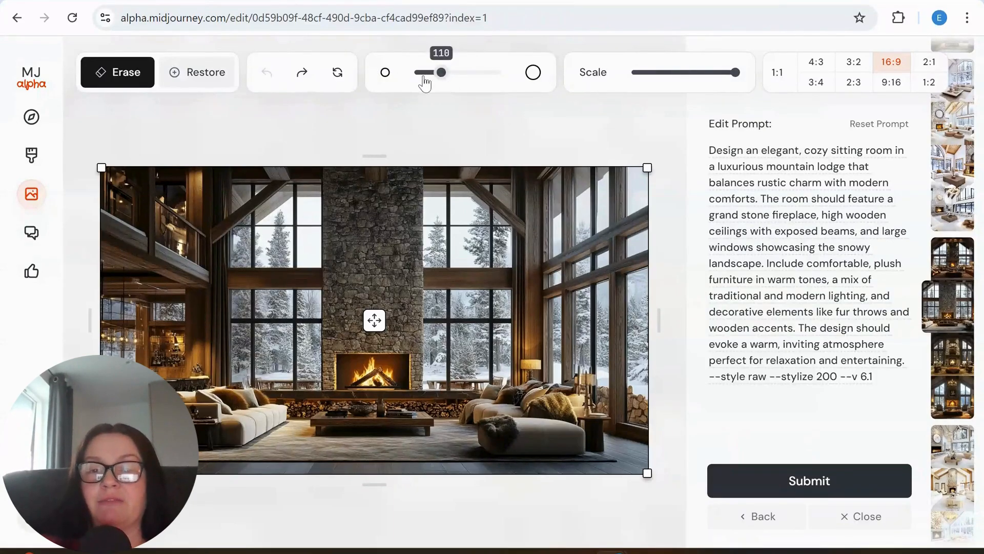
left_click_drag(442, 72, 437, 72)
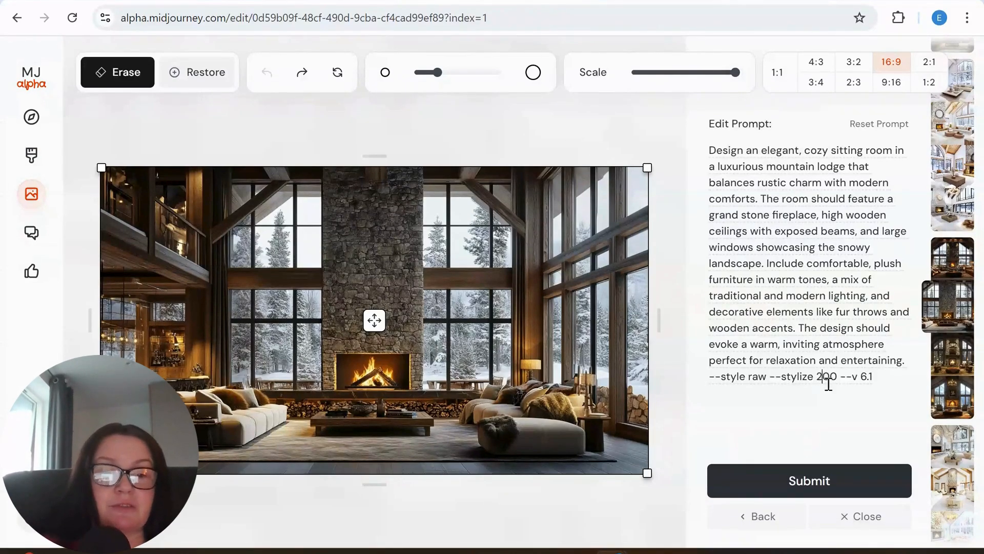
Set the stylize parameter in the edit prompt to 100
key("BackSpace")
type("1")
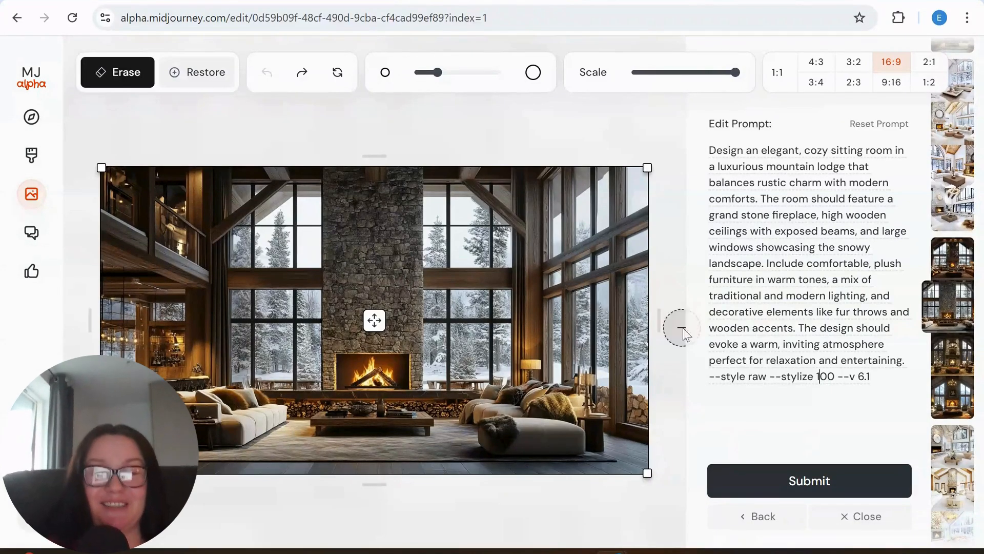
Try cropping the top of the frame and extending it above the room, and bring it back to the image's full height
left_click_drag(375, 155, 362, 223)
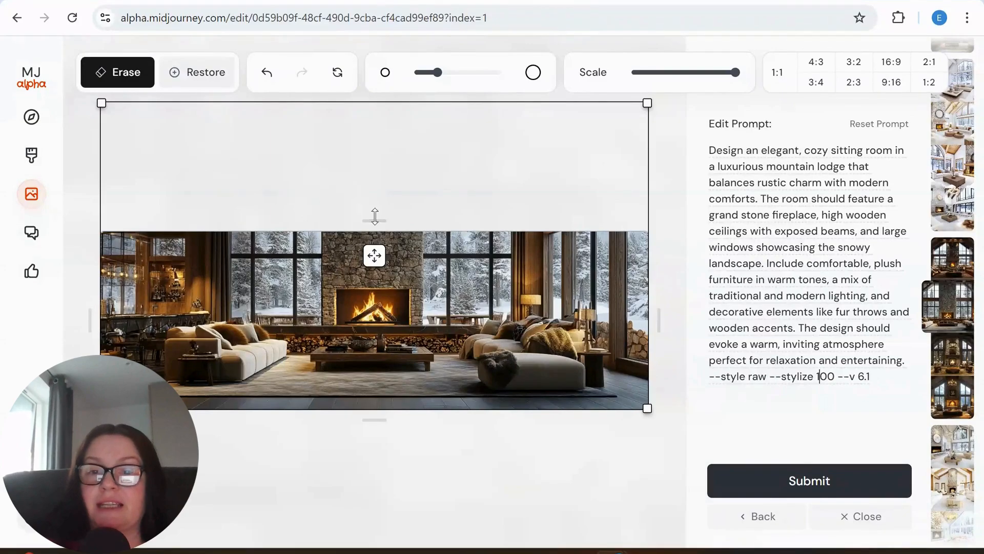
left_click_drag(372, 221, 374, 128)
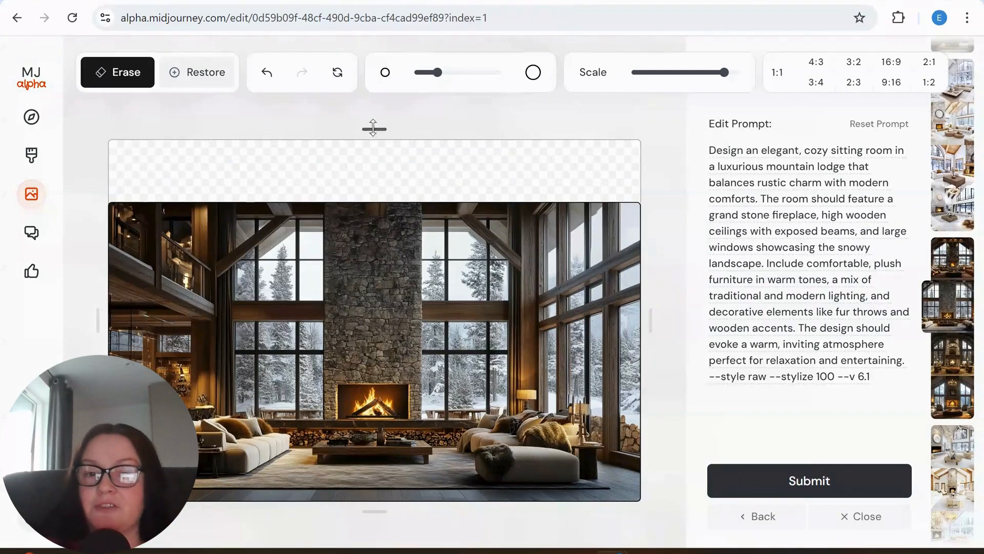
left_click_drag(374, 129, 385, 72)
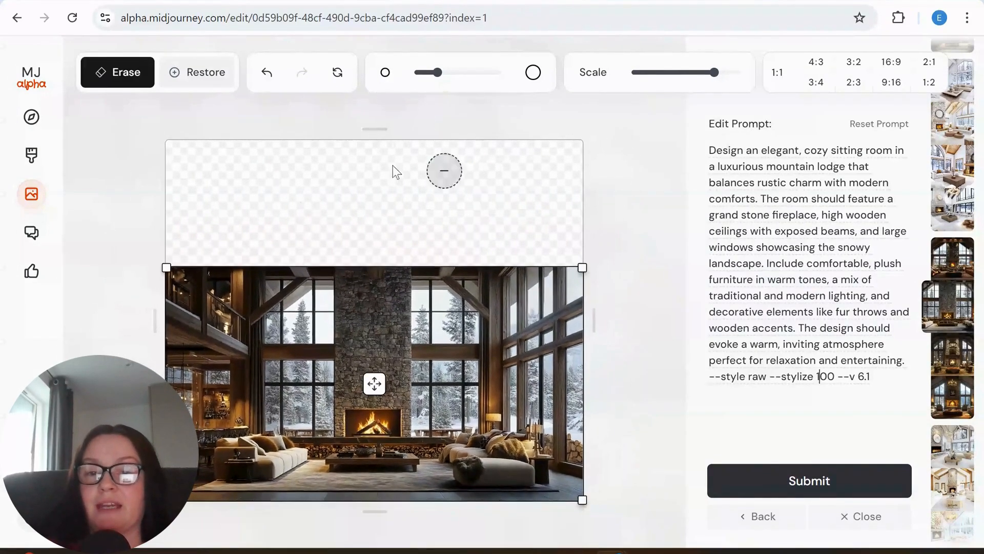
left_click_drag(376, 129, 378, 194)
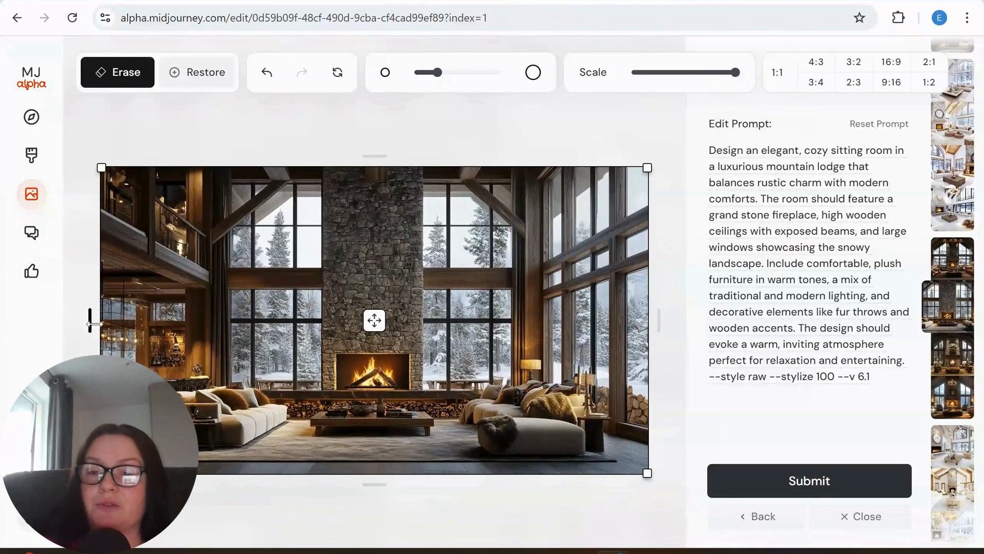
Extend the frame to the left of the room and erase the areas on both sides of the fireplace
left_click_drag(89, 319, 8, 305)
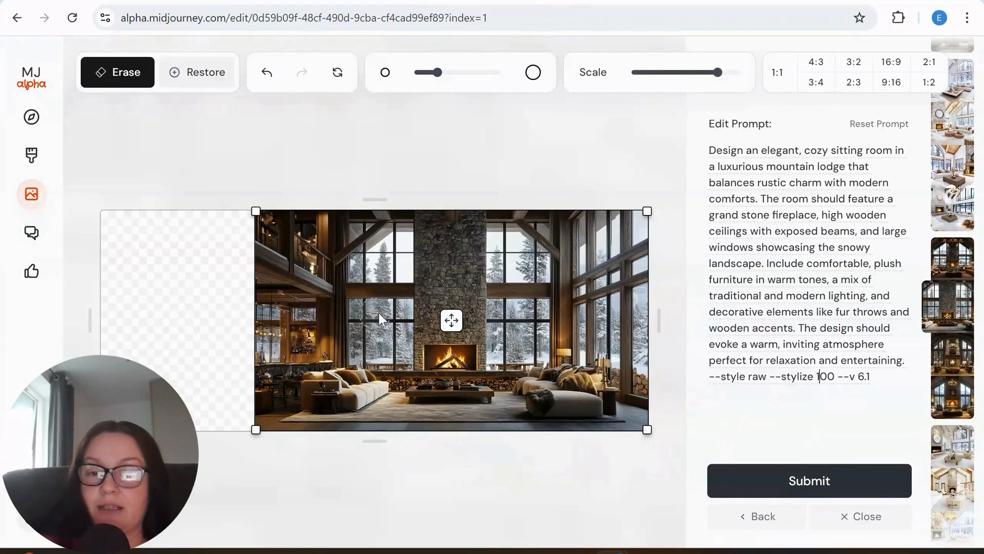
mouse_move(380, 294)
left_mouse_down()
mouse_move(369, 376)
mouse_move(384, 299)
mouse_move(384, 360)
mouse_move(390, 308)
mouse_move(395, 366)
mouse_move(389, 279)
mouse_move(361, 360)
mouse_move(351, 307)
mouse_move(371, 352)
mouse_move(368, 338)
mouse_move(344, 353)
mouse_move(341, 382)
left_mouse_up()
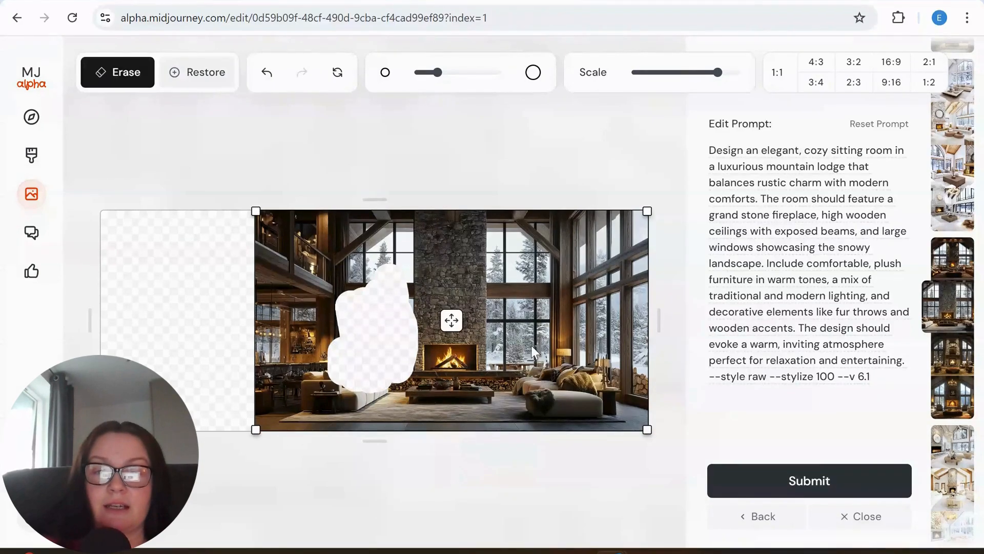
mouse_move(505, 277)
left_mouse_down()
mouse_move(502, 379)
mouse_move(498, 367)
mouse_move(521, 361)
mouse_move(542, 318)
mouse_move(517, 358)
mouse_move(517, 299)
mouse_move(535, 358)
mouse_move(530, 394)
mouse_move(531, 307)
left_mouse_up()
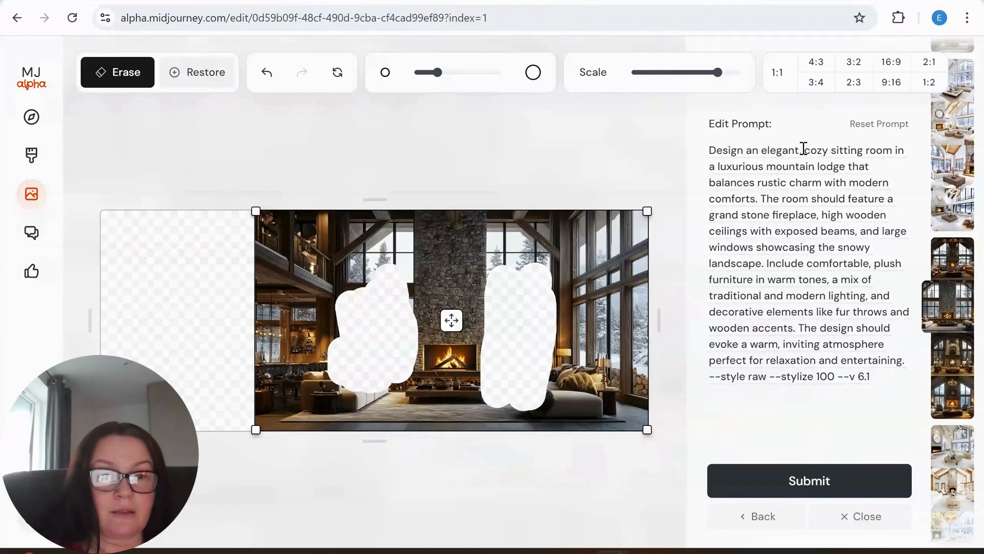
Replace "cozy" before "sitting room" in the edit prompt with "open plan kitchen and"
type("open pla")
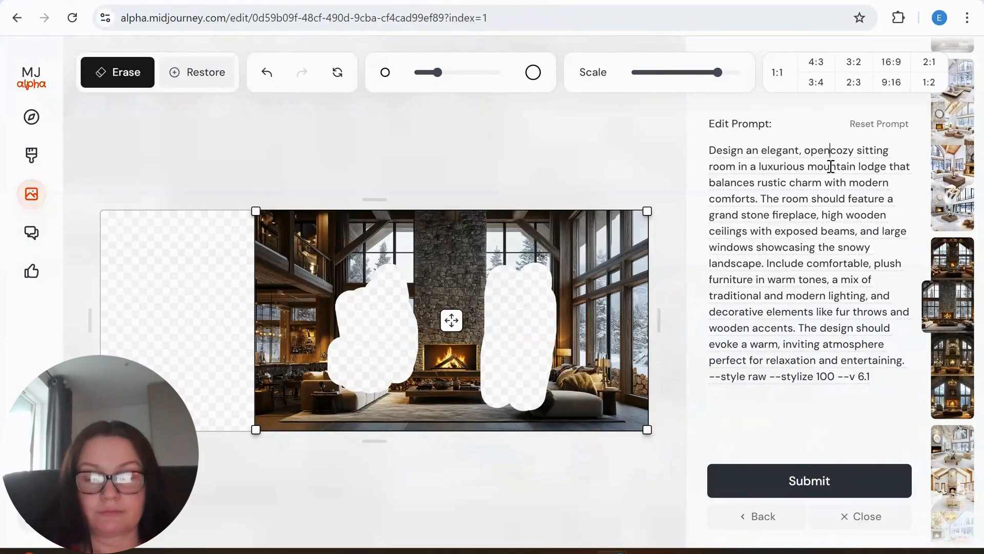
type("n kitchen")
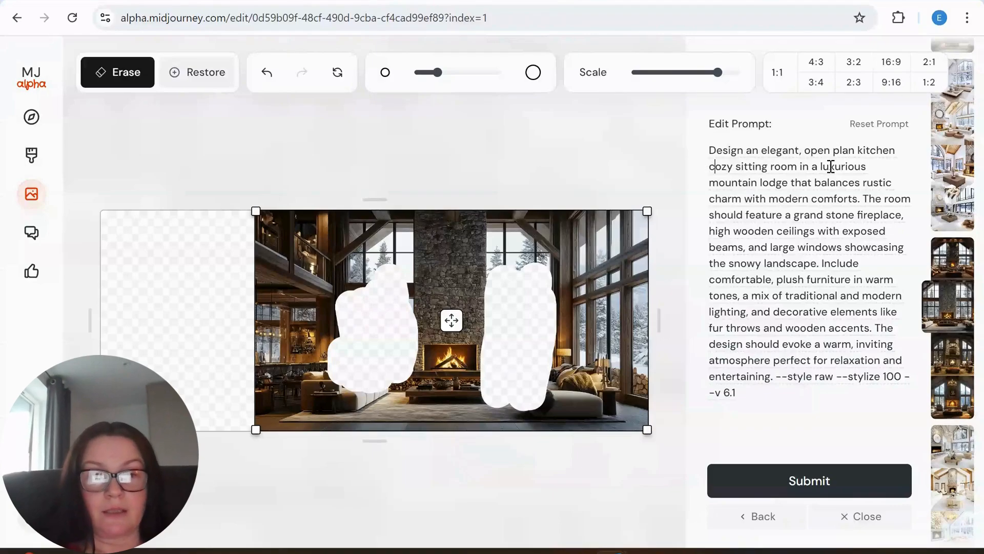
key("BackSpace")
key("BackSpace")
key("BackSpace")
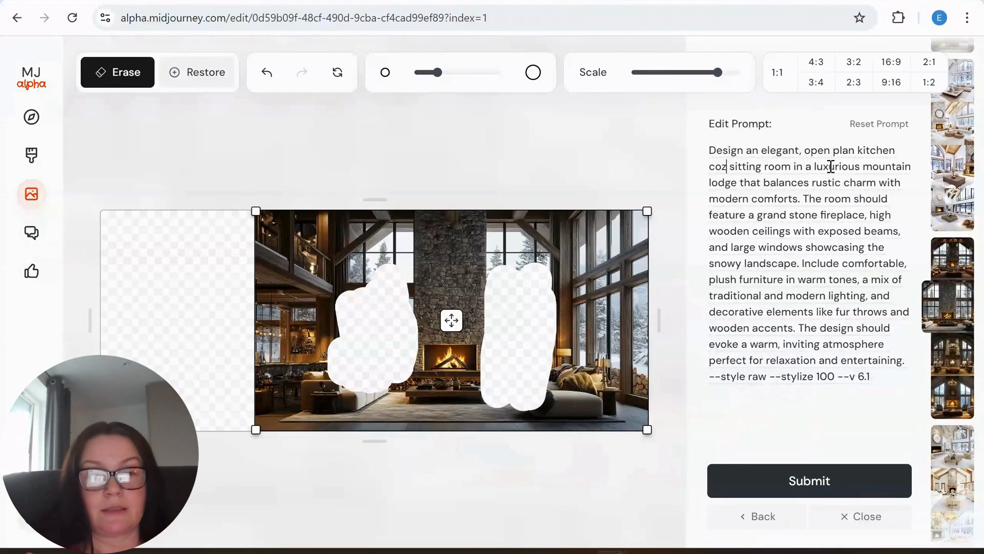
type("and")
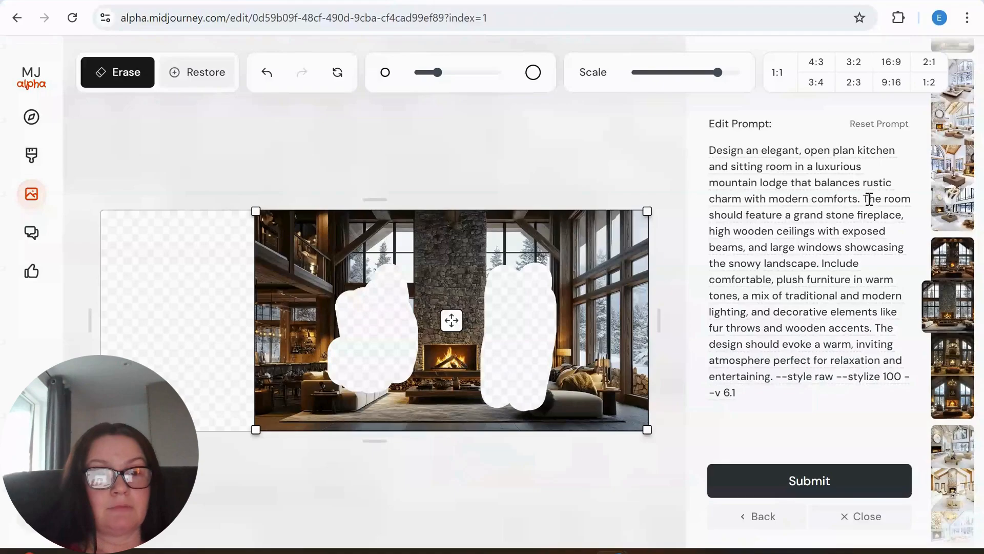
Insert the sentence "There are christmas trees on either side of the fireplace." before "The room should feature" in the edit prompt
type("There are c")
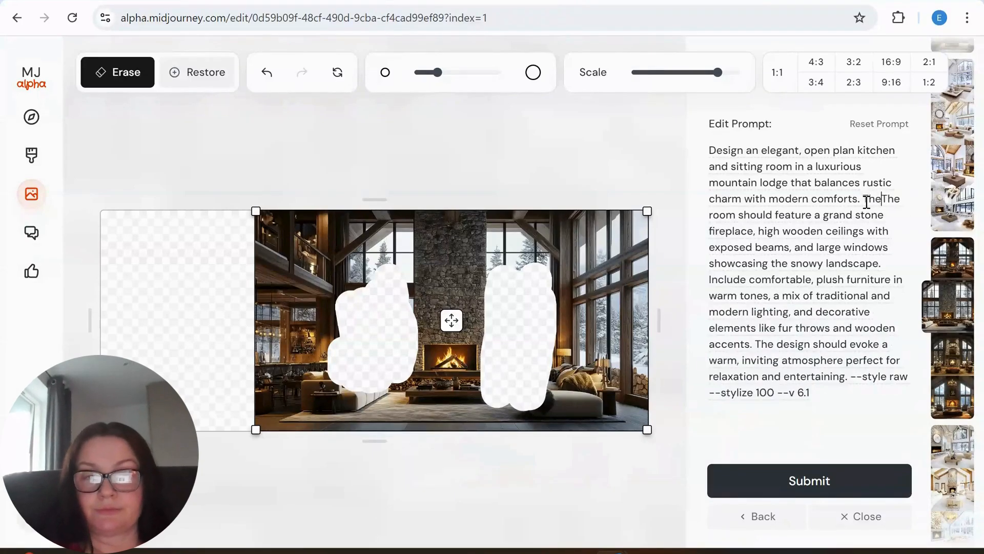
type("hristmas ")
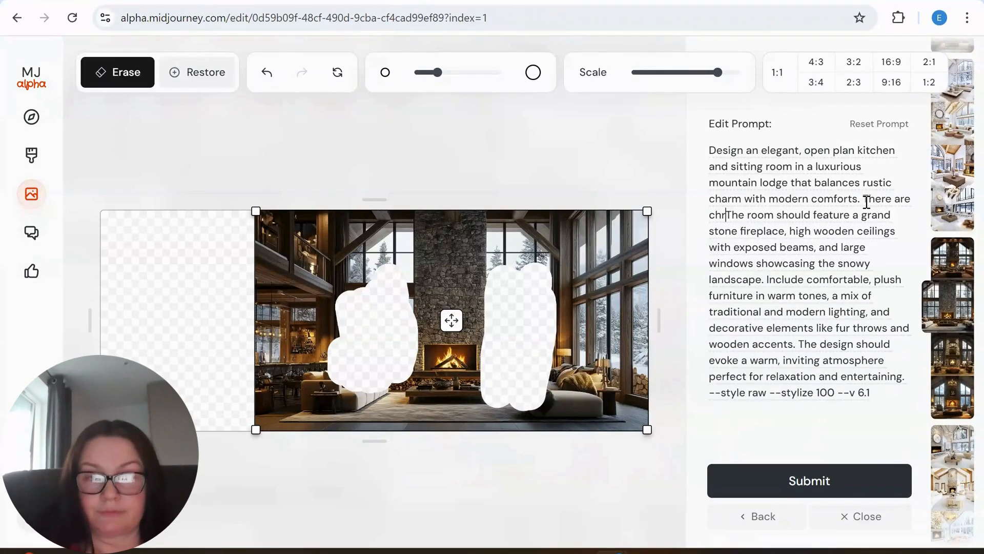
type("trees on ")
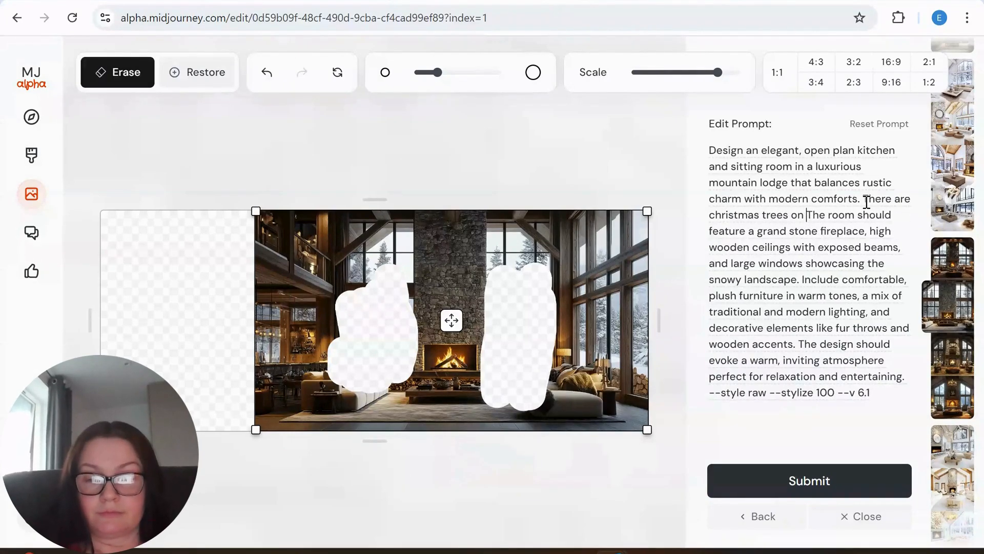
type("either si")
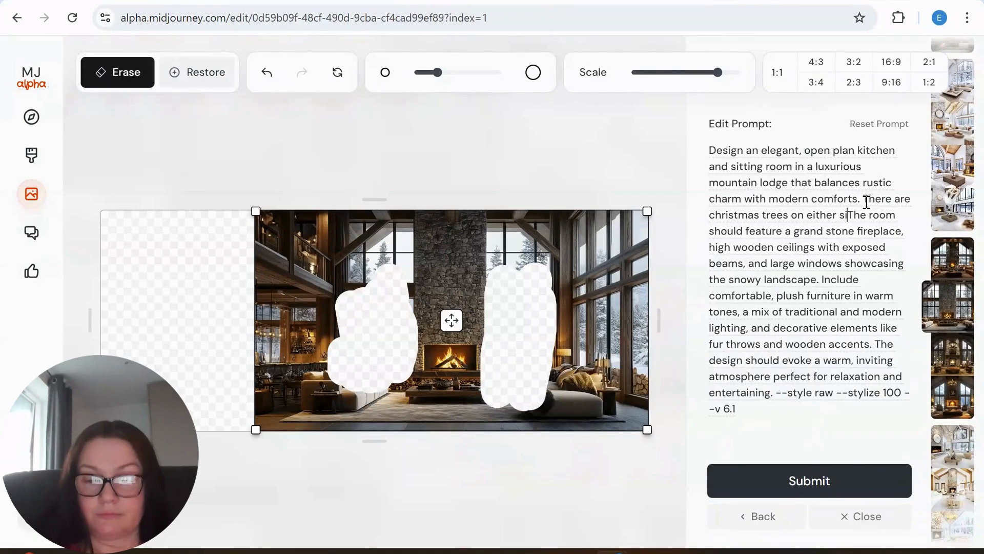
type("de of the f")
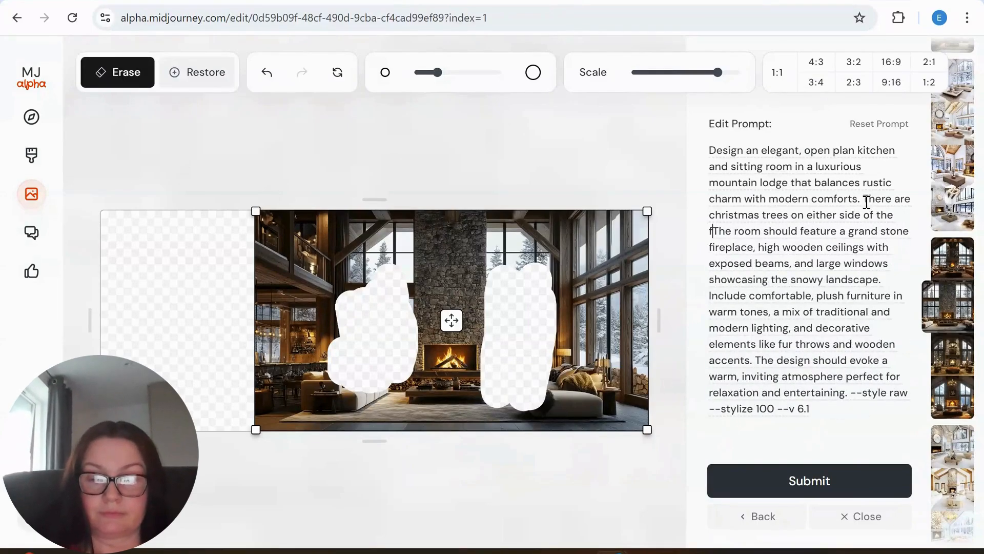
type("ireplace")
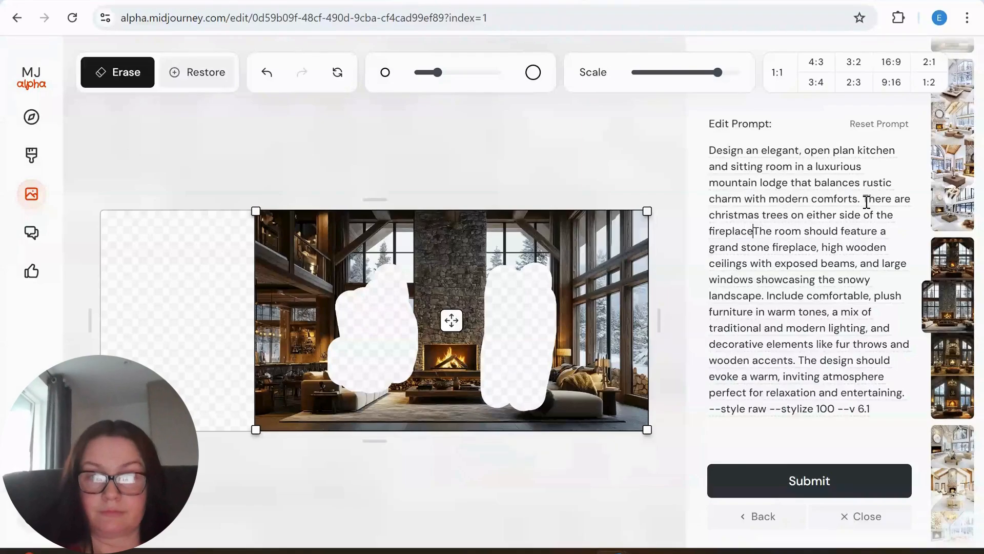
type(".")
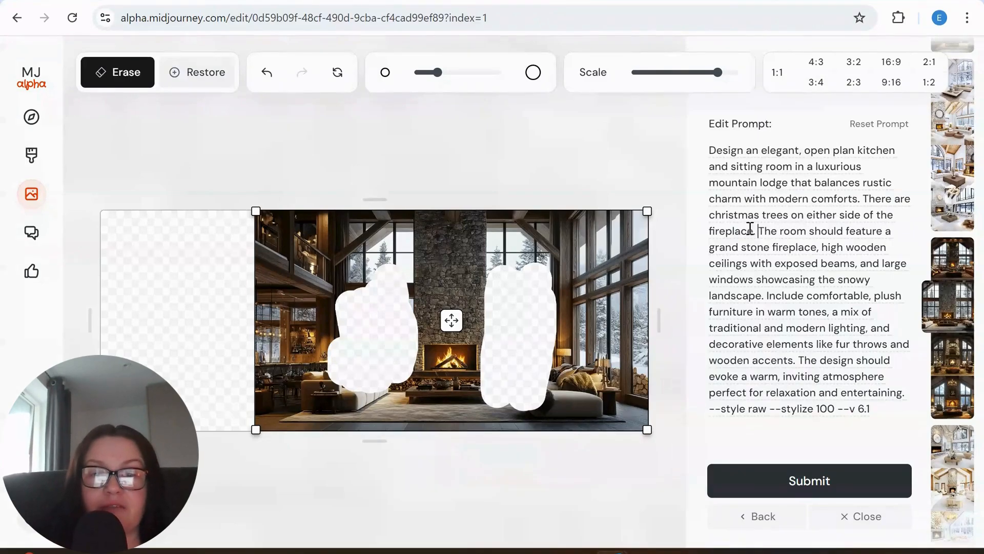
Enlarge the erased areas on both sides of the fireplace upward and outward
mouse_move(347, 313)
left_mouse_down()
mouse_move(340, 341)
mouse_move(336, 293)
mouse_move(362, 315)
mouse_move(361, 259)
mouse_move(414, 294)
left_mouse_up()
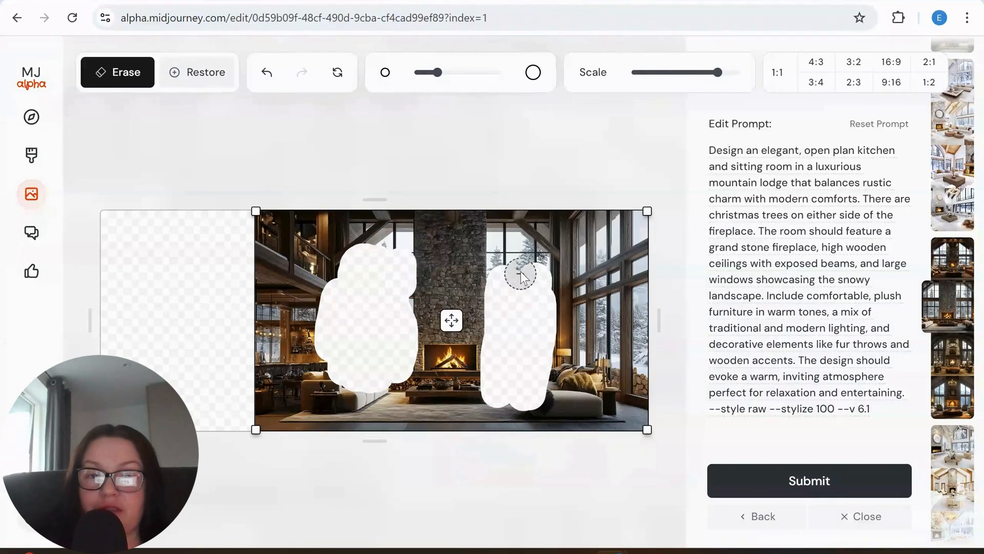
mouse_move(521, 277)
left_mouse_down()
mouse_move(554, 259)
mouse_move(509, 271)
mouse_move(537, 337)
mouse_move(541, 386)
mouse_move(556, 336)
left_mouse_up()
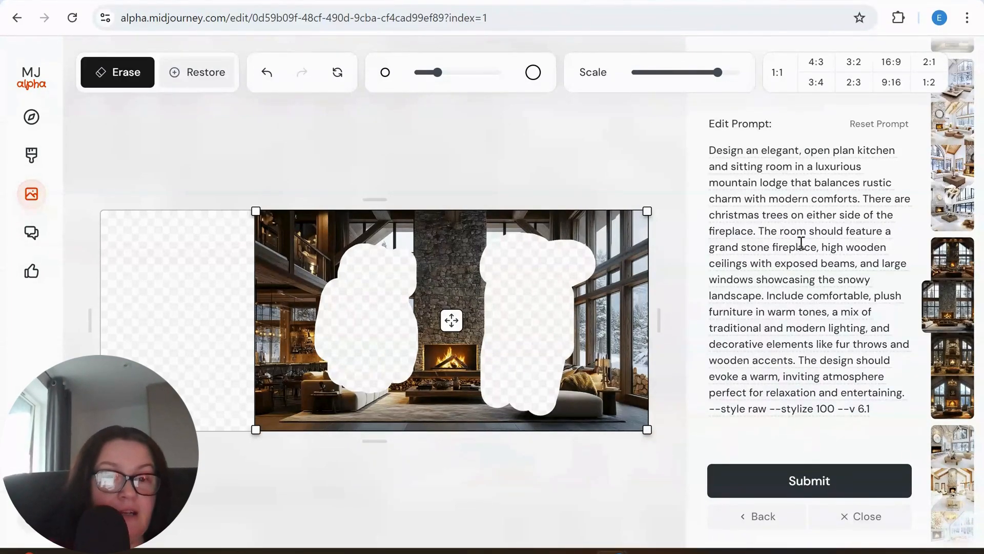
Delete the edit prompt text from "The room should feature" through "entertaining.", keeping the parameters, and submit the edit
left_click_drag(761, 231, 908, 398)
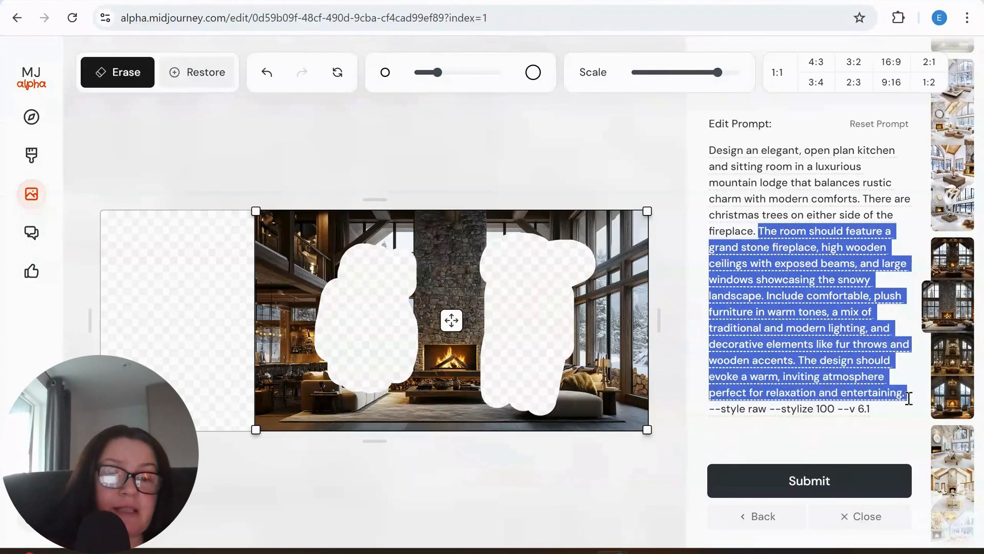
key("BackSpace")
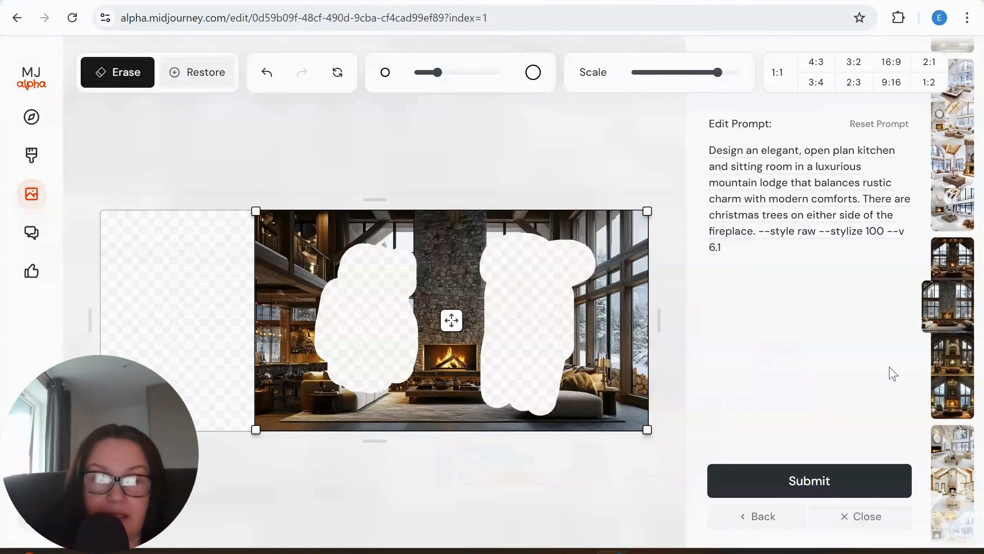
left_click(810, 487)
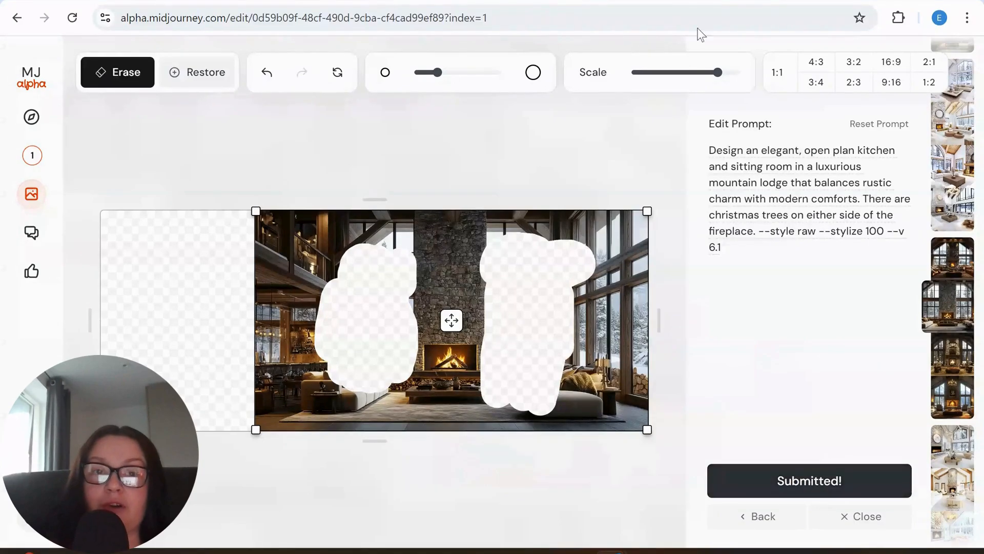
Open Midjourney in a new browser tab and go to the Create page to follow the submitted edit
key("ctrl+t")
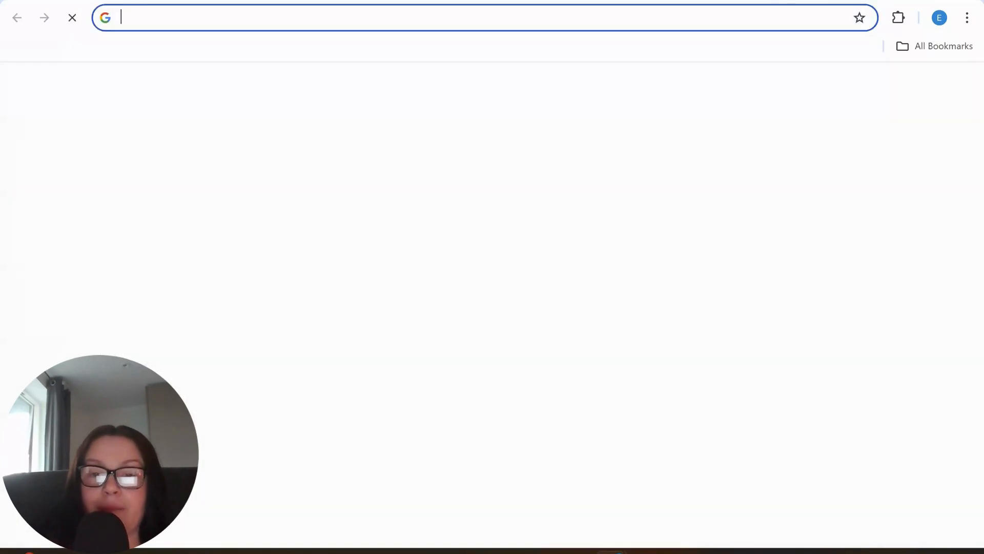
left_click(405, 372)
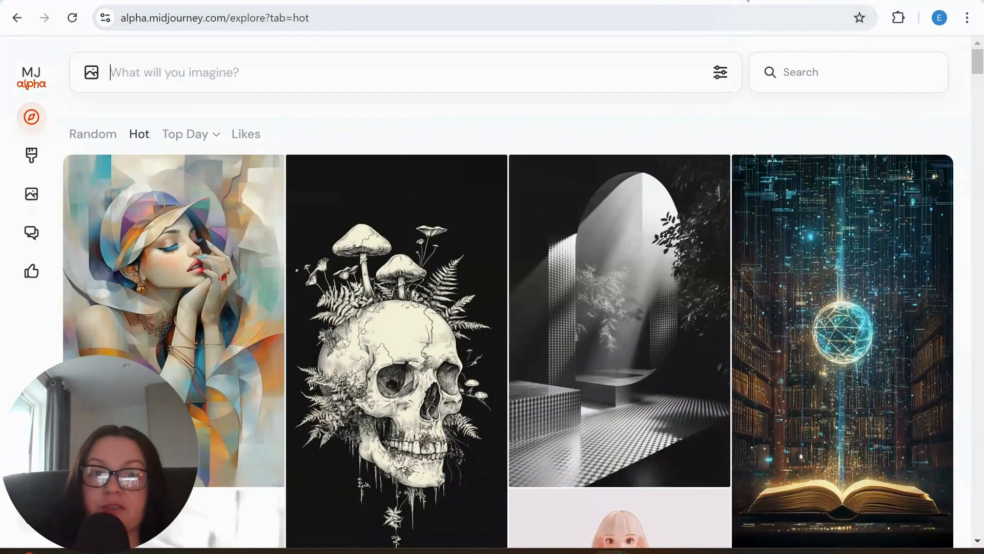
left_click(31, 154)
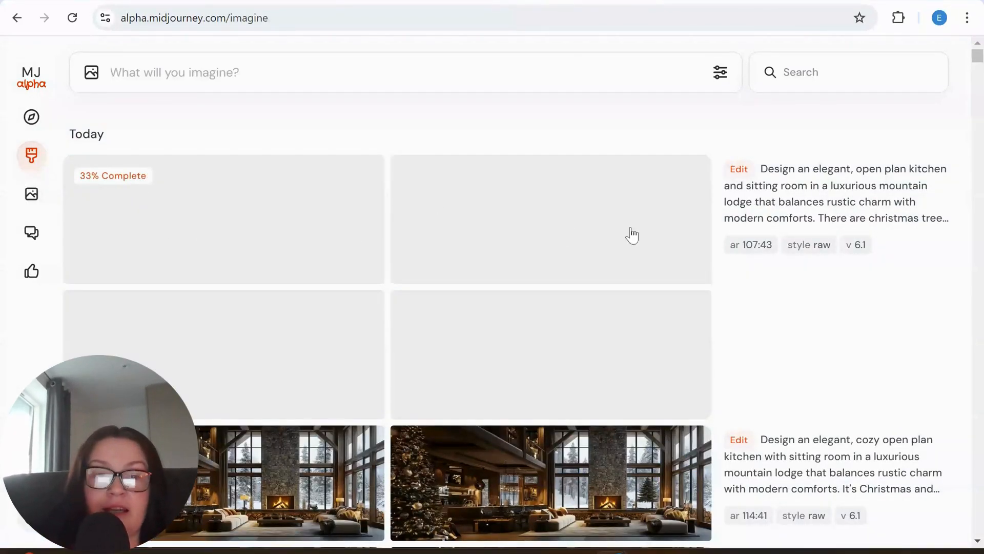
left_click(763, 251)
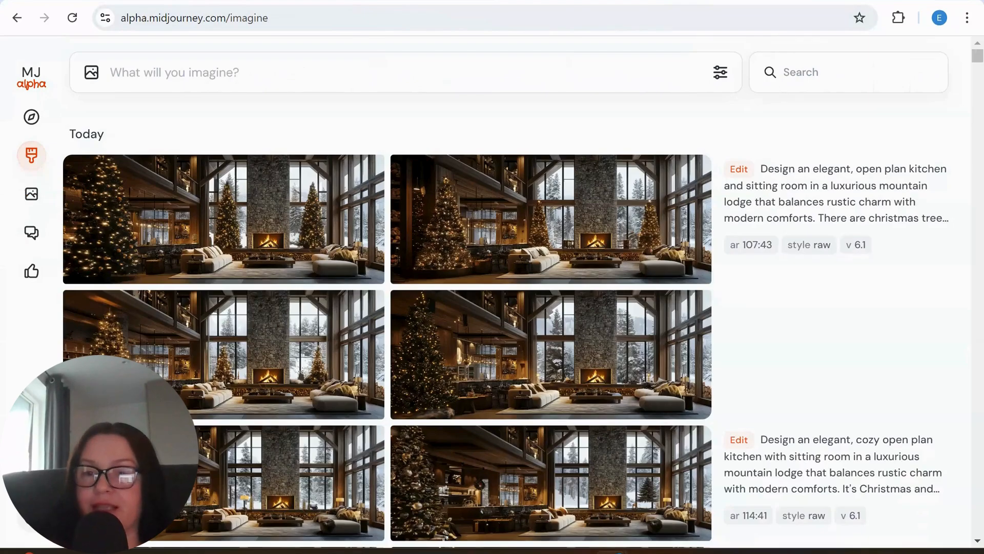
View each of the four lodge results enlarged and check the kitchen extension and the trees beside the fireplace
left_click(229, 217)
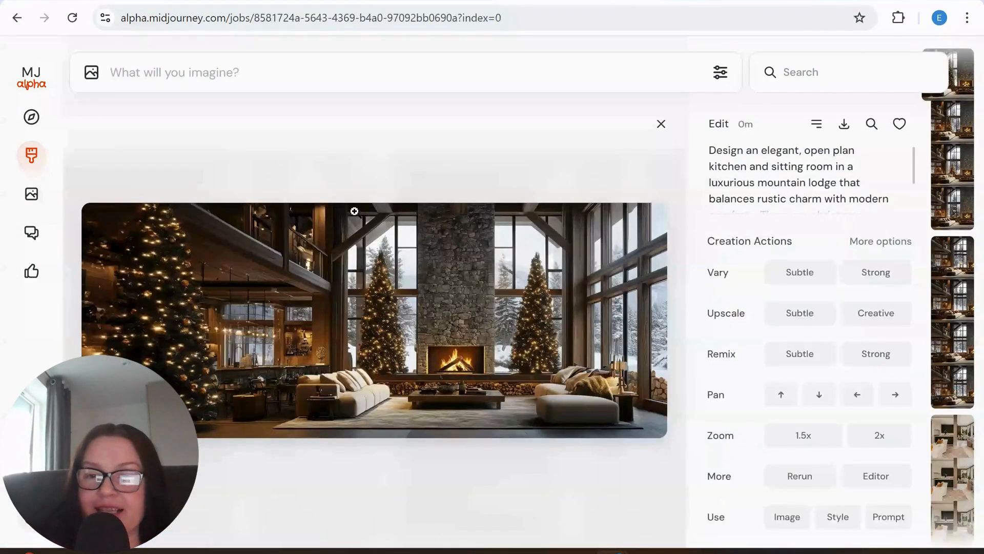
left_click(110, 149)
left_click(557, 215)
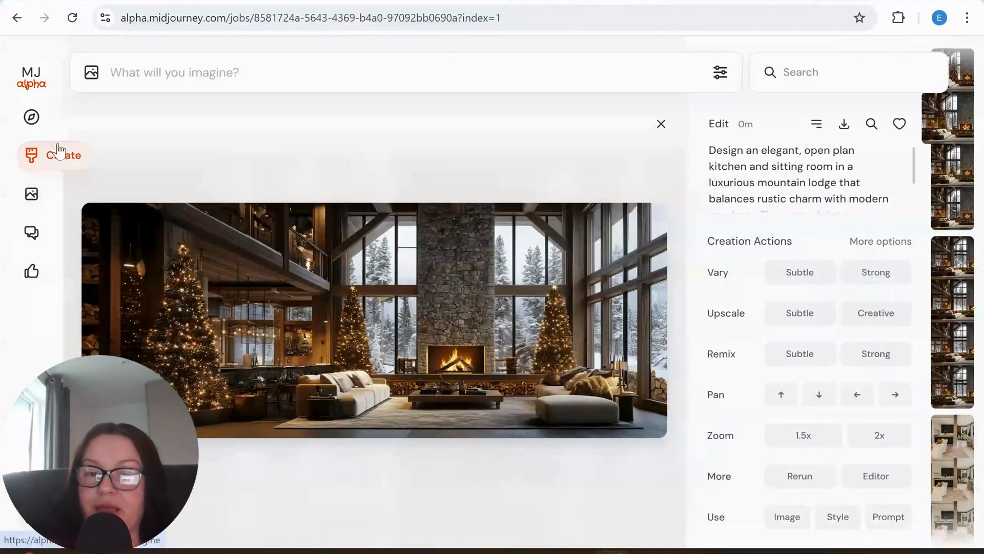
left_click(104, 134)
left_click(292, 353)
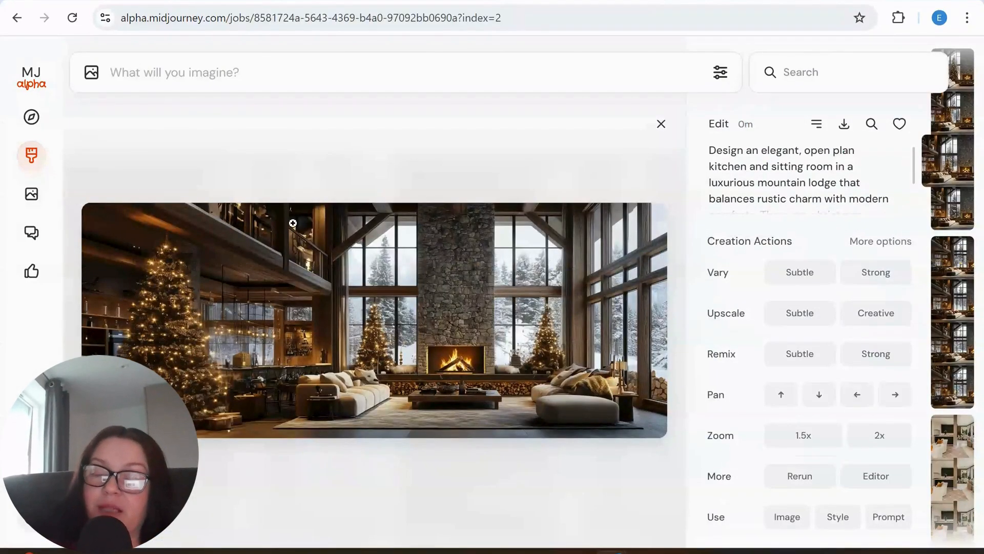
left_click(130, 145)
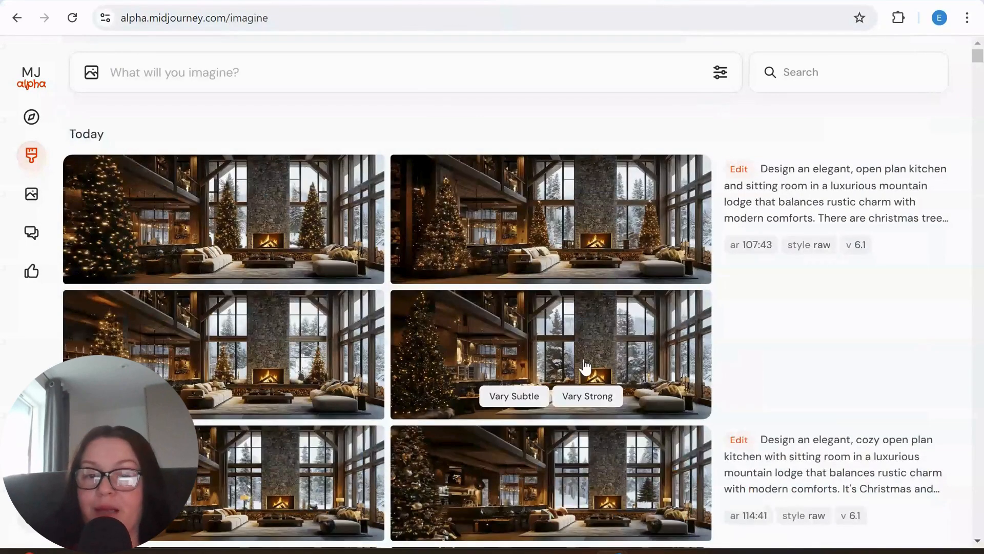
left_click(584, 362)
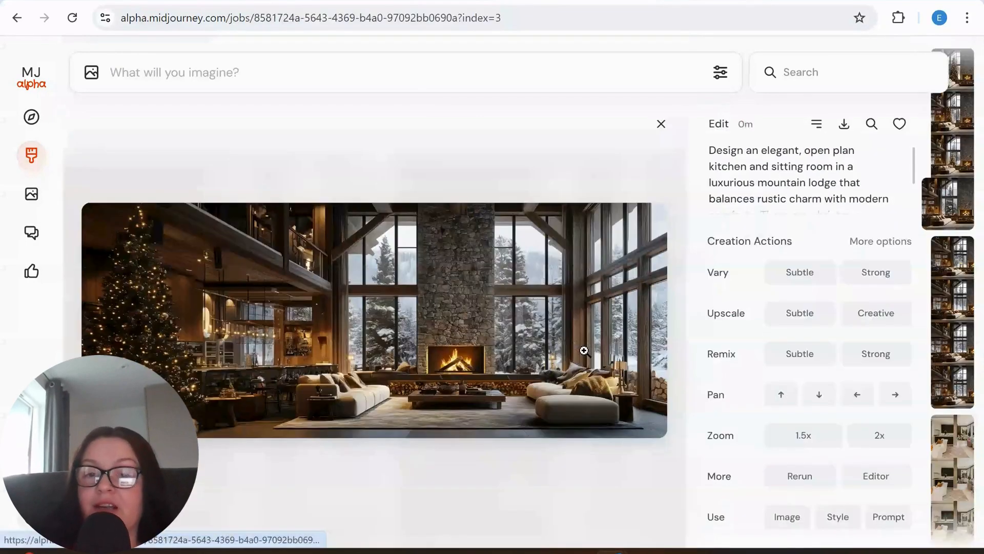
left_click(135, 153)
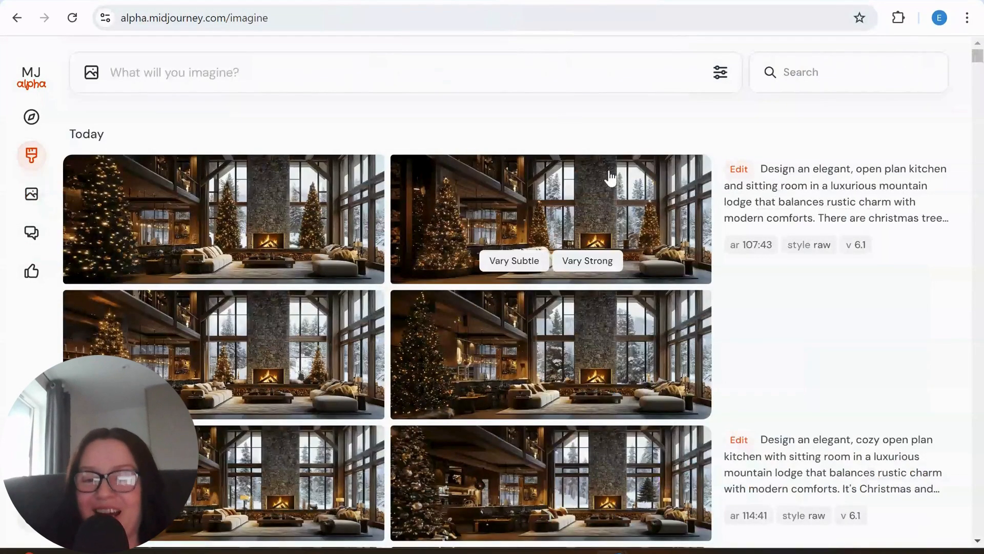
Compare the first two lodge results again at full size
left_click(180, 224)
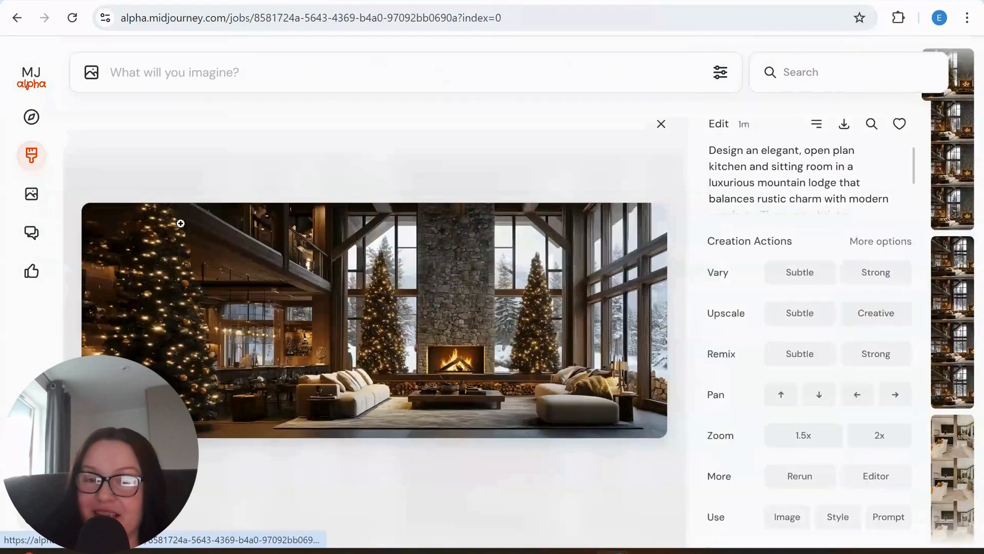
left_click(129, 147)
left_click(546, 210)
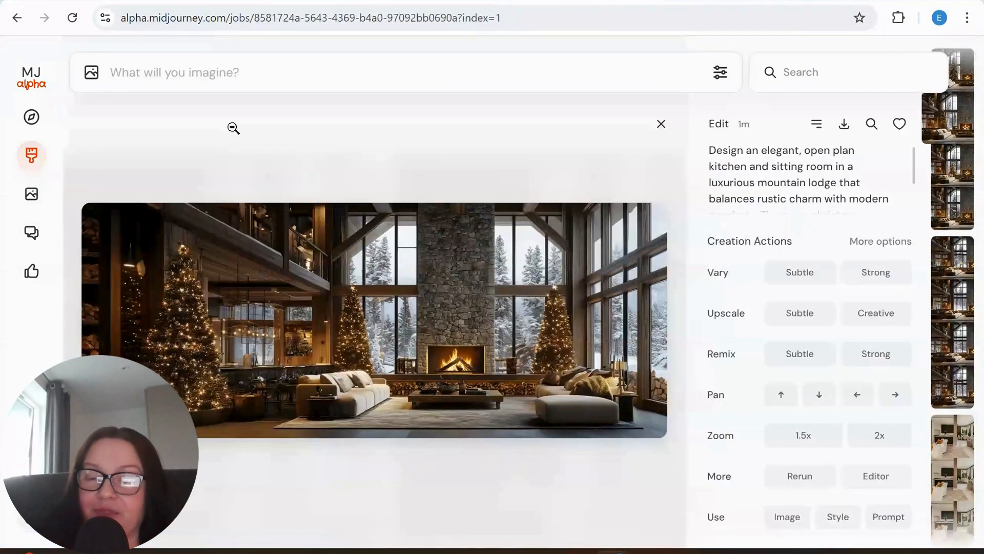
left_click(126, 123)
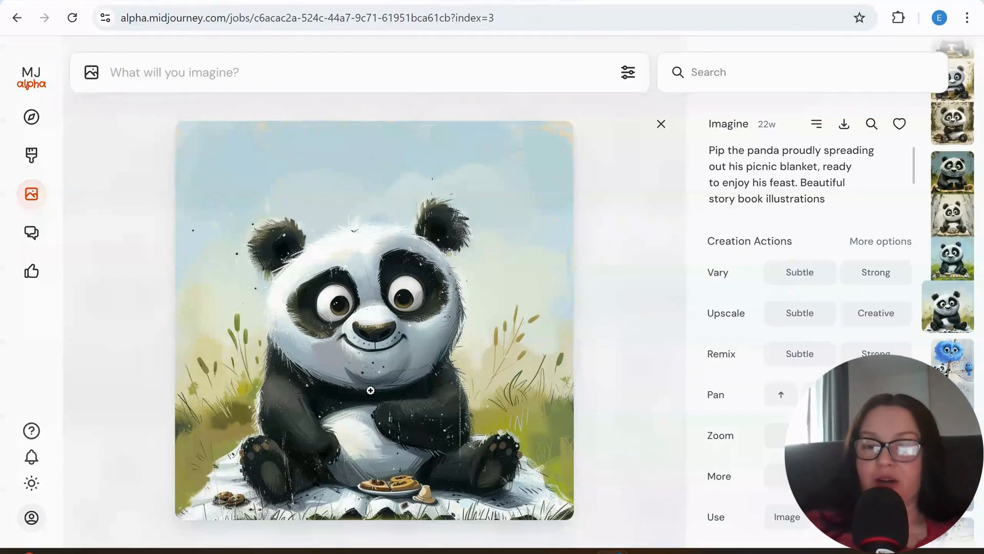
Erase the top of the picnic panda's head and ears in the editor and add "with sailors hat" after "panda" in the prompt
left_click(876, 476)
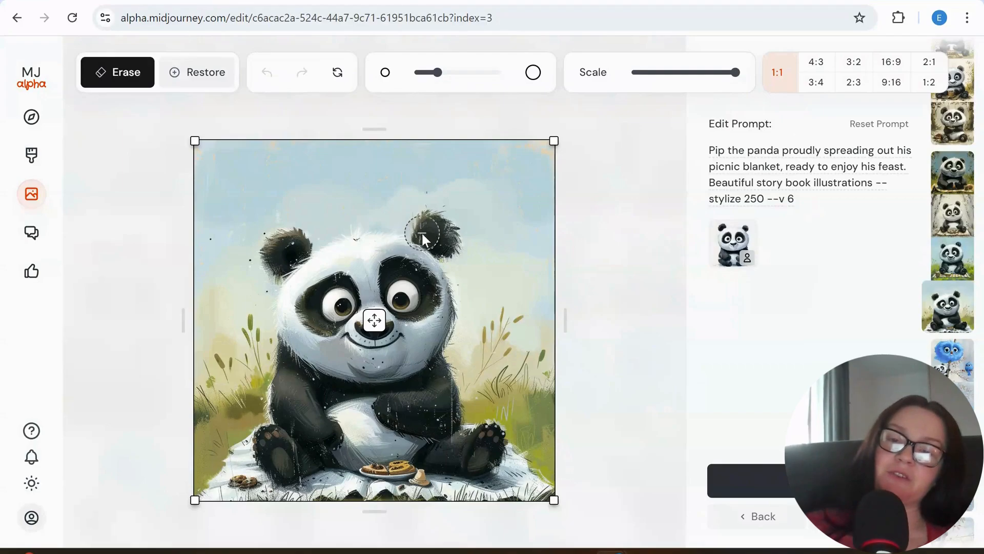
mouse_move(432, 232)
left_mouse_down()
mouse_move(261, 233)
mouse_move(281, 260)
mouse_move(369, 233)
mouse_move(431, 239)
mouse_move(271, 211)
mouse_move(265, 255)
mouse_move(280, 272)
mouse_move(481, 250)
mouse_move(402, 213)
mouse_move(314, 204)
mouse_move(499, 202)
mouse_move(303, 202)
mouse_move(370, 198)
mouse_move(414, 211)
left_mouse_up()
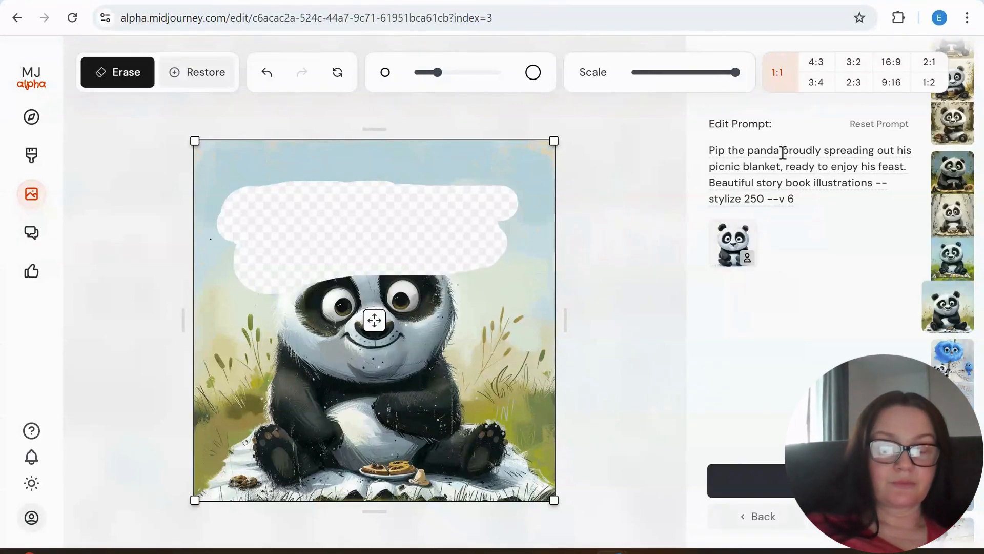
type("with sail")
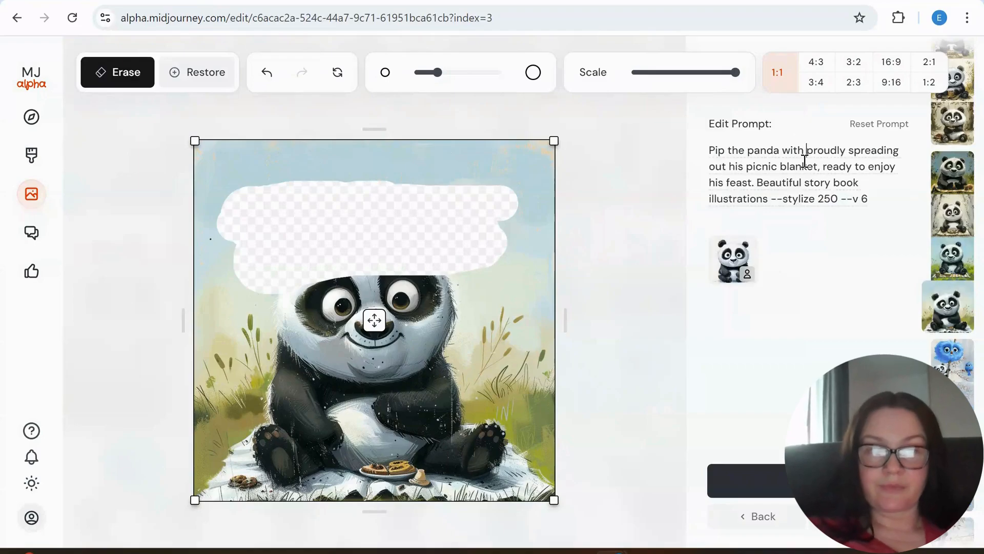
type("ors hat")
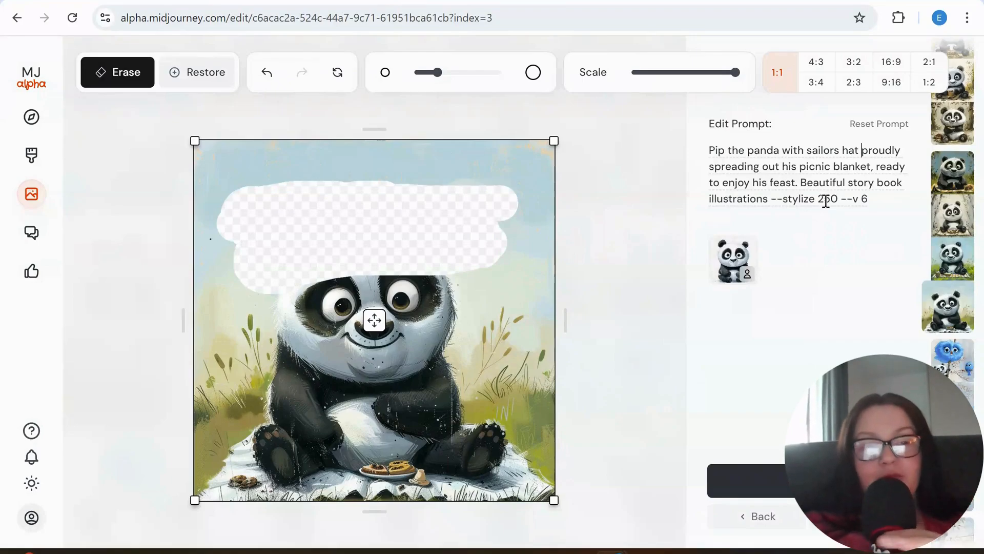
Set the version parameter in the panda's edit prompt to 6.1 and submit the edit
left_click(871, 201)
type(".")
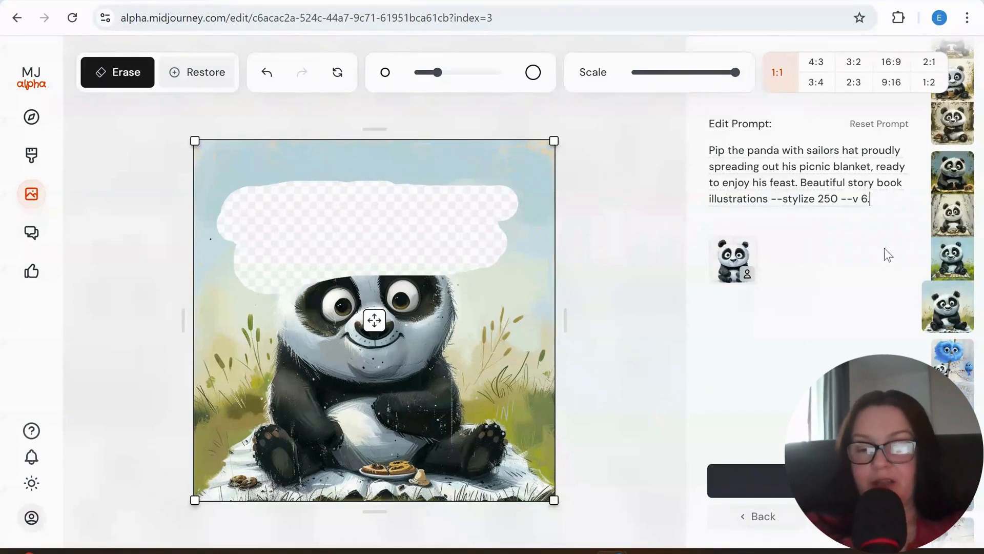
type("1")
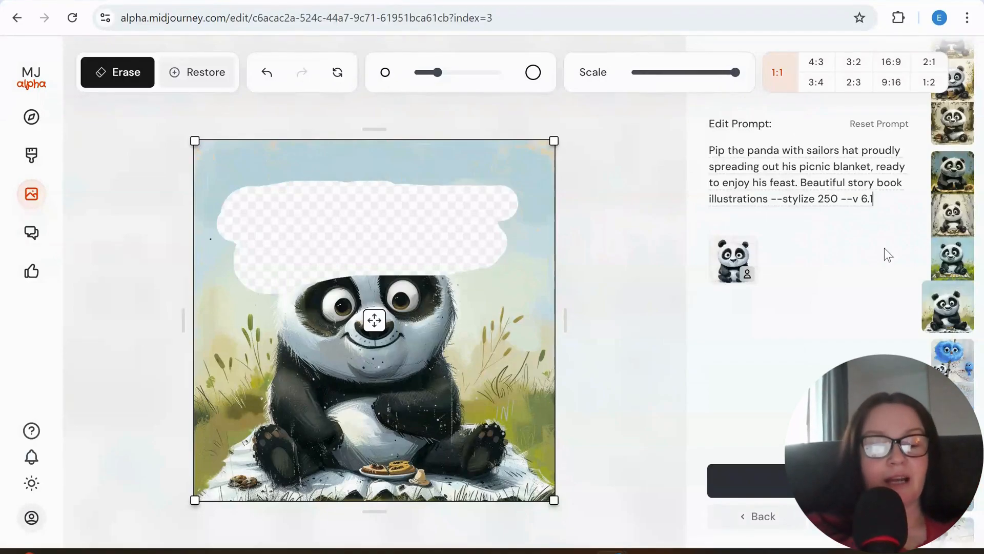
key("BackSpace")
key("BackSpace")
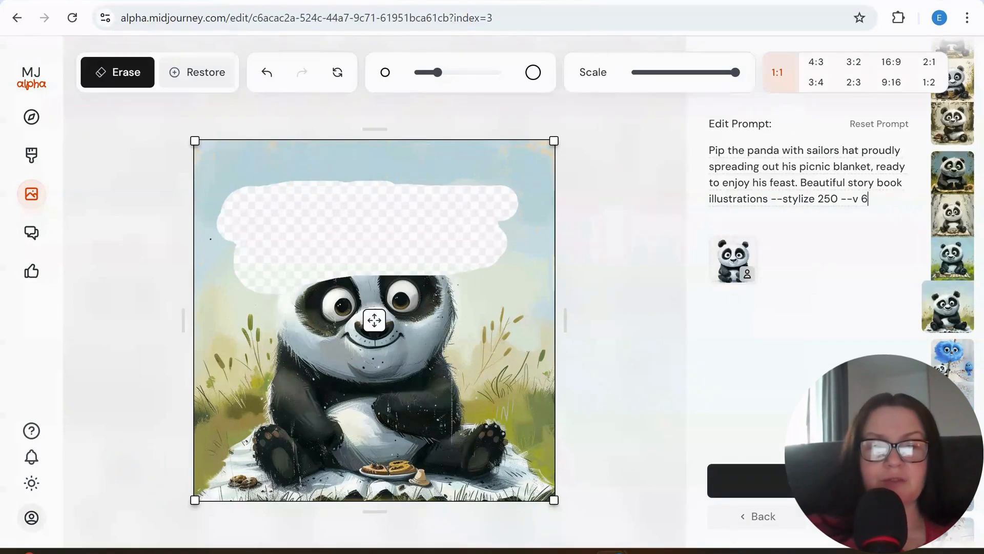
left_click(808, 480)
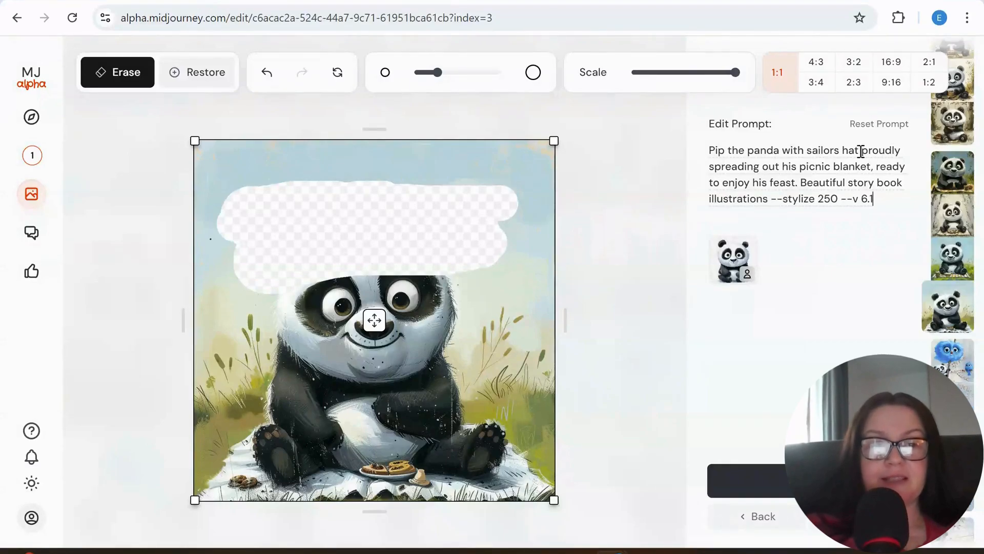
Cut the prompt text between "sailors hat" and the parameters, and set the stylize value to 100
left_click_drag(862, 150, 774, 197)
key("BackSpace")
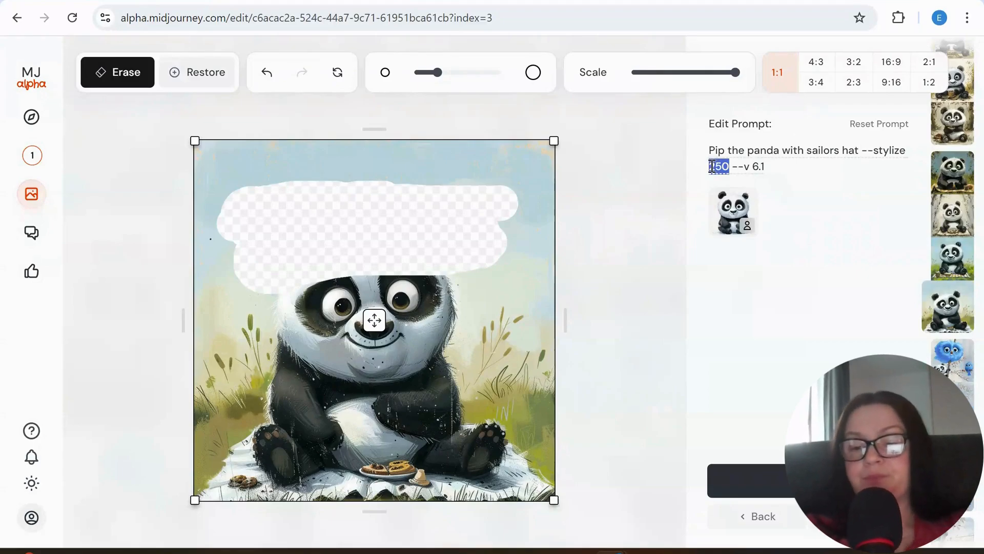
key("BackSpace")
type("100")
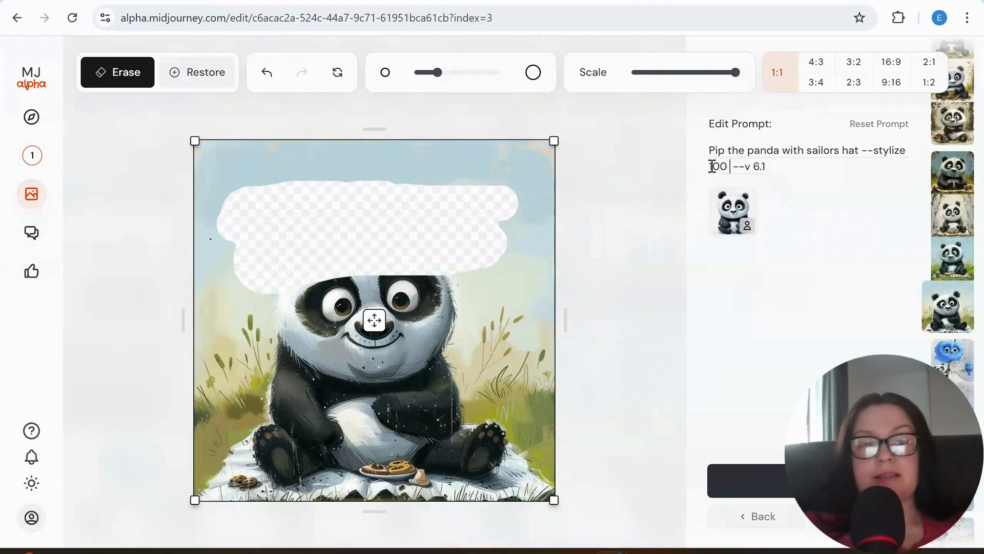
Submit the shortened sailors hat edit and view the third result of the previous panda edit at full size
left_click(792, 480)
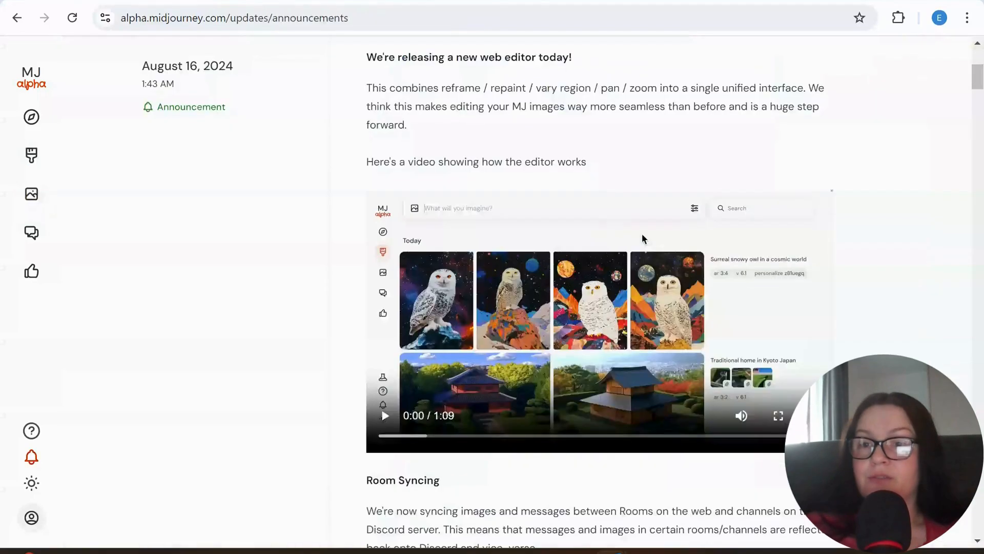
left_click(29, 156)
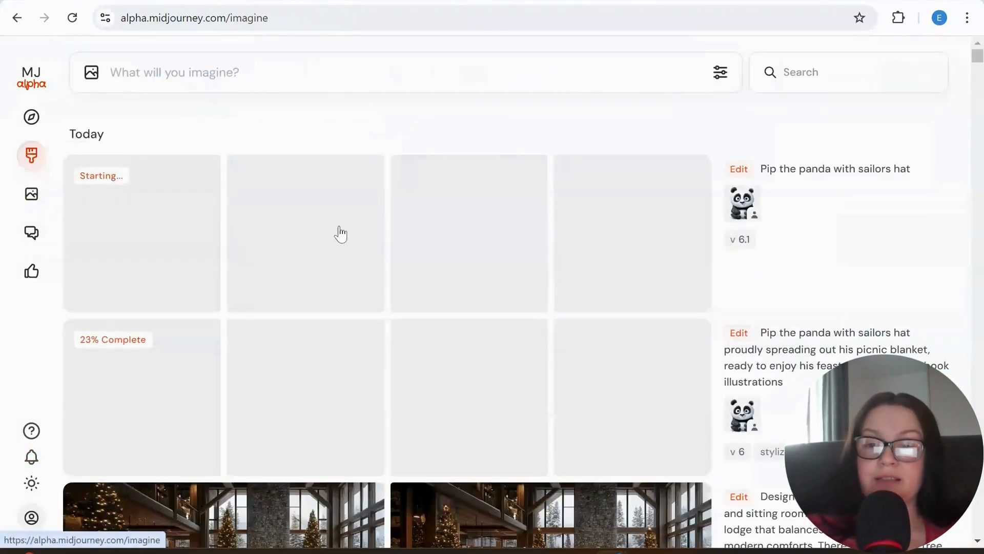
scroll(615, 221, "down", 3)
scroll(681, 202, "up", 3)
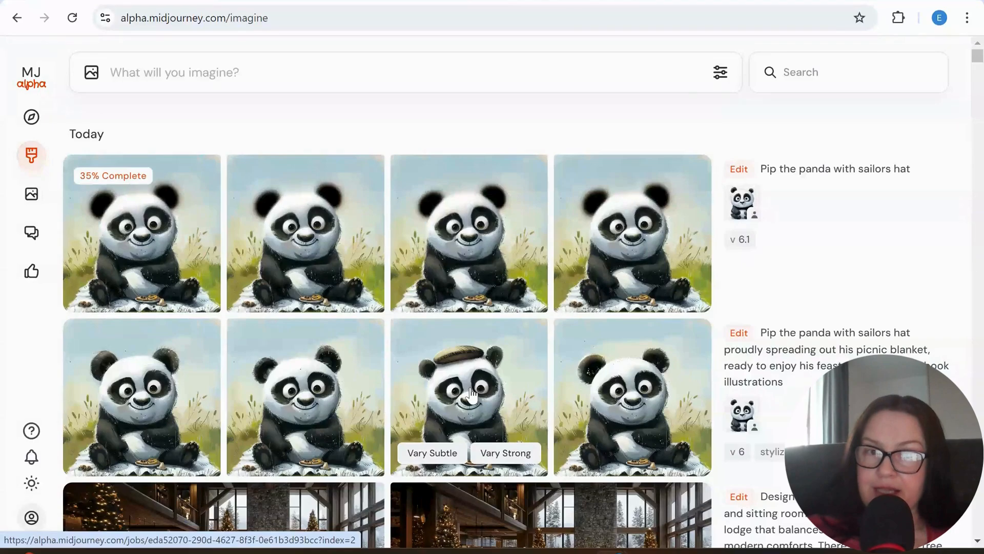
left_click(472, 393)
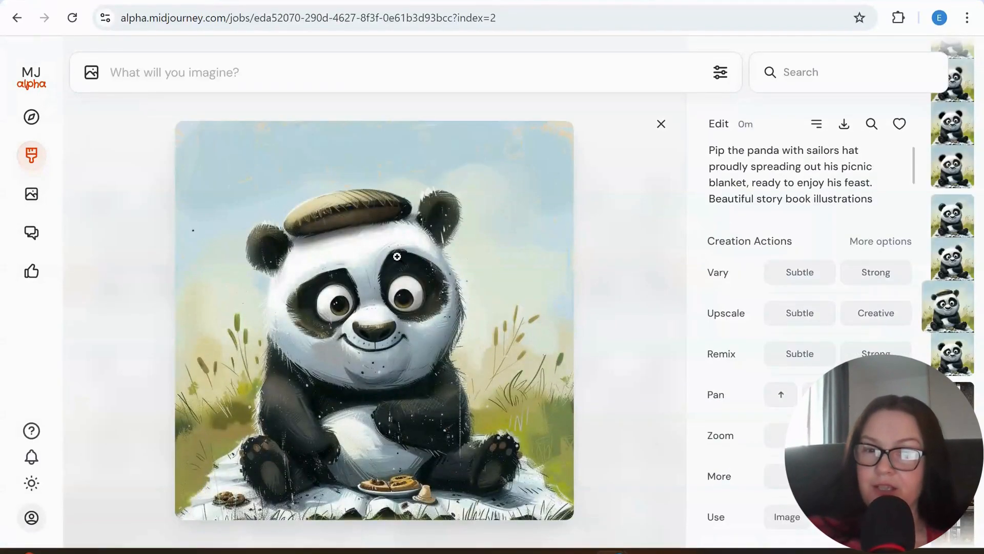
left_click(112, 178)
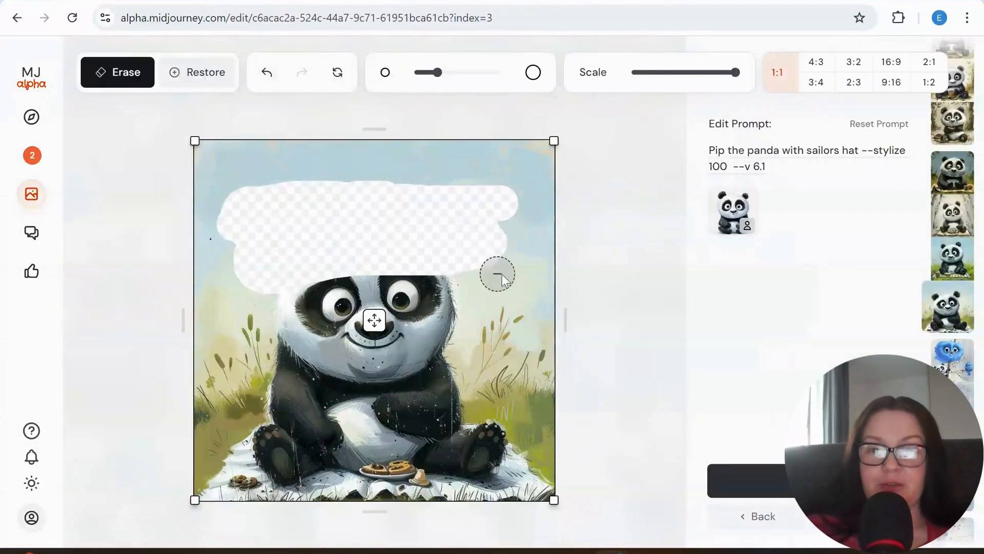
Extend the erased area around and above the panda's head and replace "with" in the edit prompt with "wearing large"
mouse_move(500, 248)
left_mouse_down()
mouse_move(367, 189)
mouse_move(418, 202)
mouse_move(278, 210)
mouse_move(252, 195)
mouse_move(381, 191)
mouse_move(382, 201)
mouse_move(336, 201)
mouse_move(356, 182)
mouse_move(517, 170)
mouse_move(452, 180)
mouse_move(471, 168)
left_mouse_up()
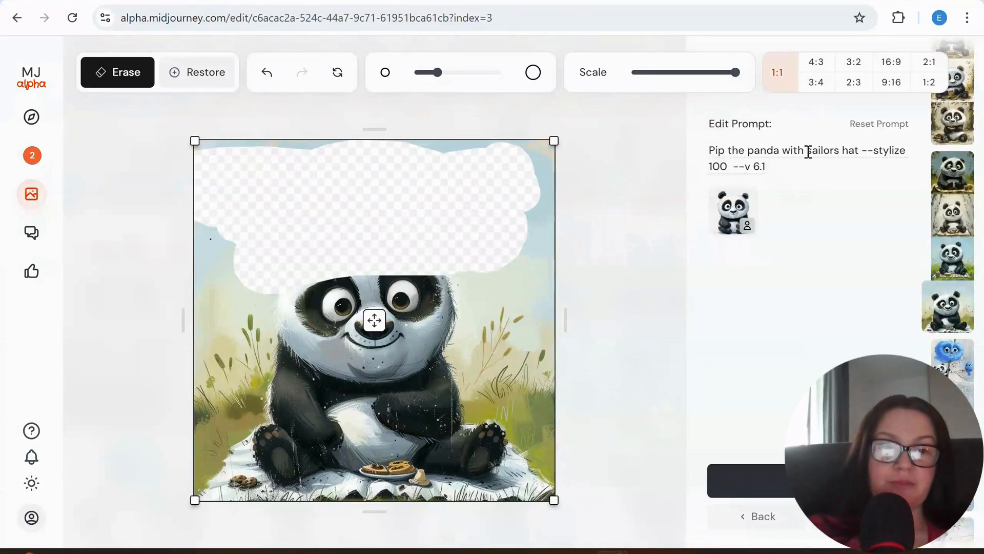
left_click_drag(803, 151, 790, 149)
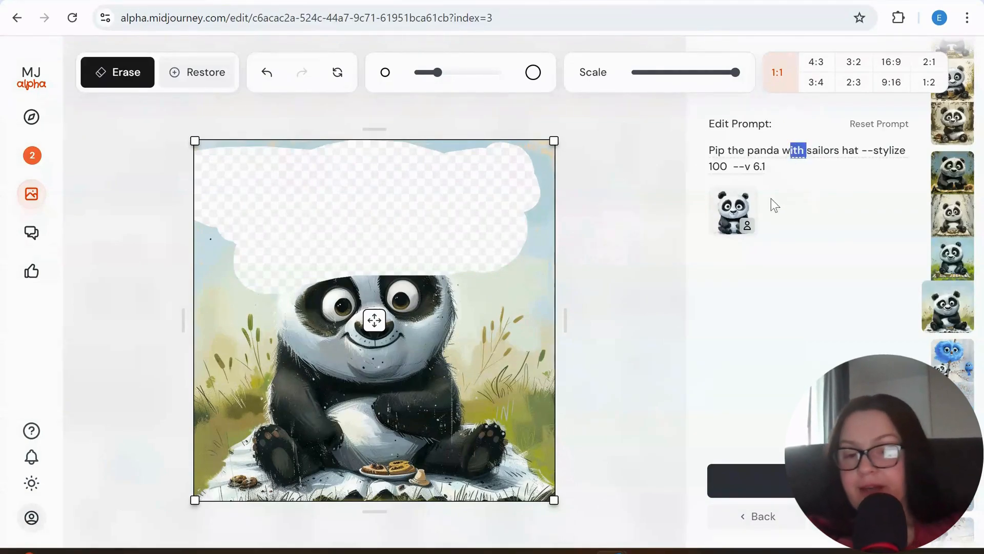
type("eari")
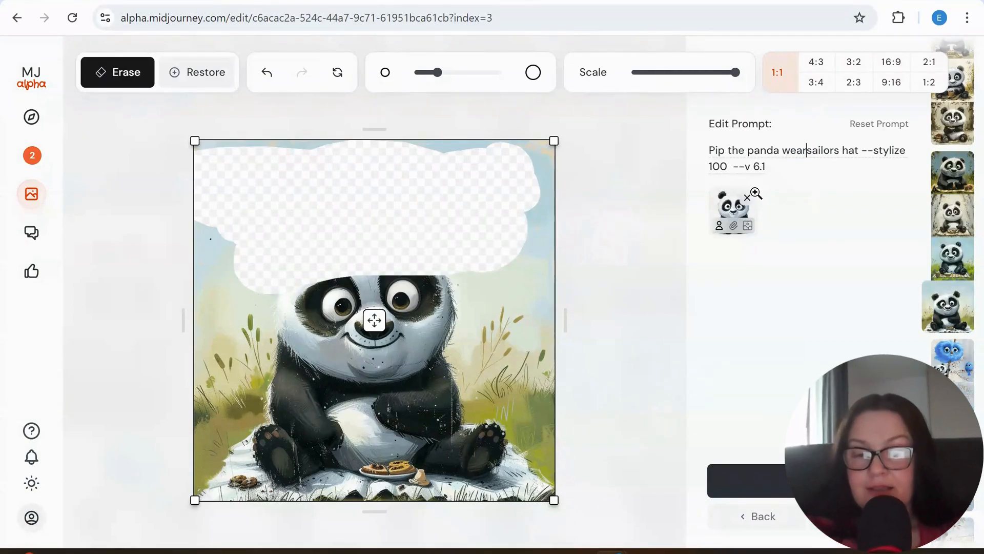
type("ng ")
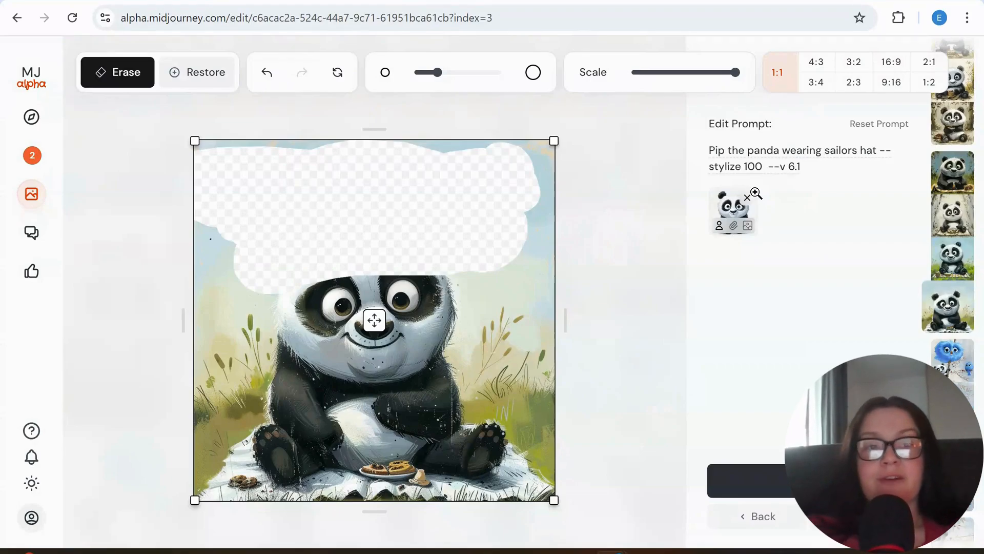
type("la")
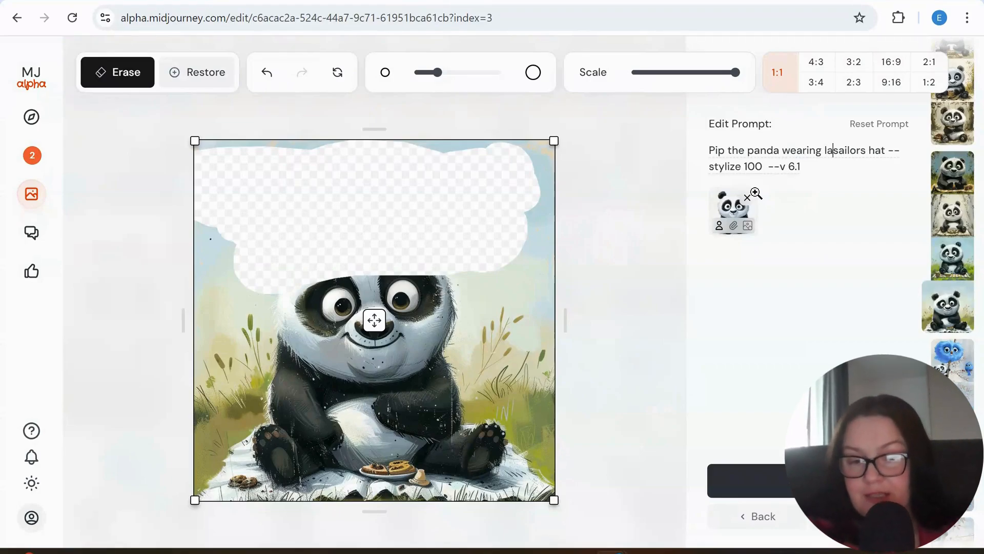
type("rge")
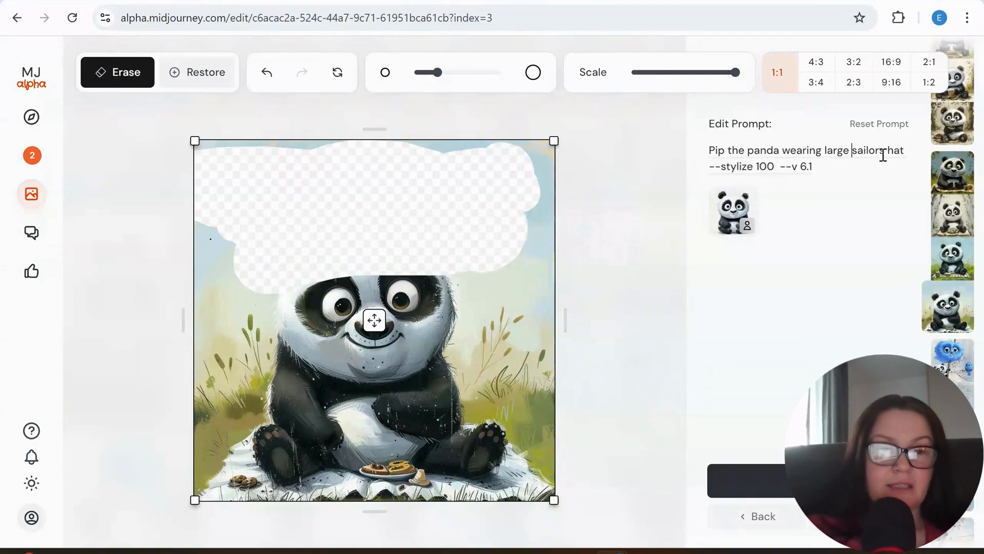
Change "sailors" to "cowboys" in the edit prompt, set the stylize value to 50 and submit the edit
left_click_drag(881, 153, 858, 154)
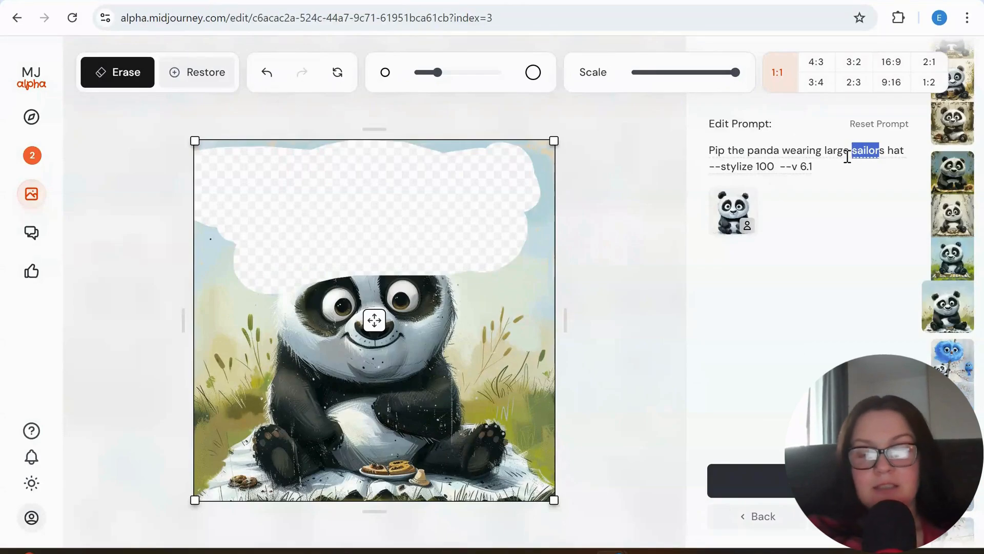
type("cowboy")
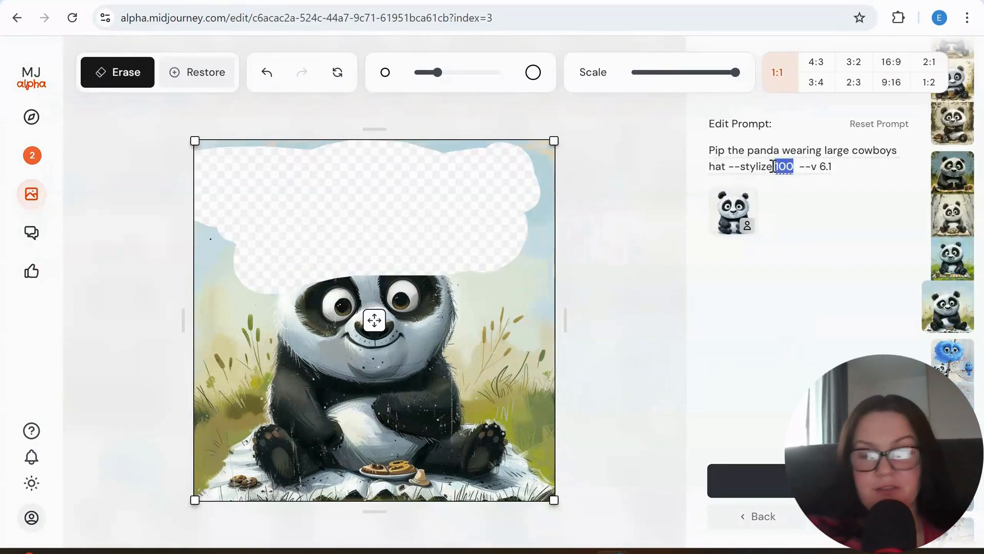
type("5")
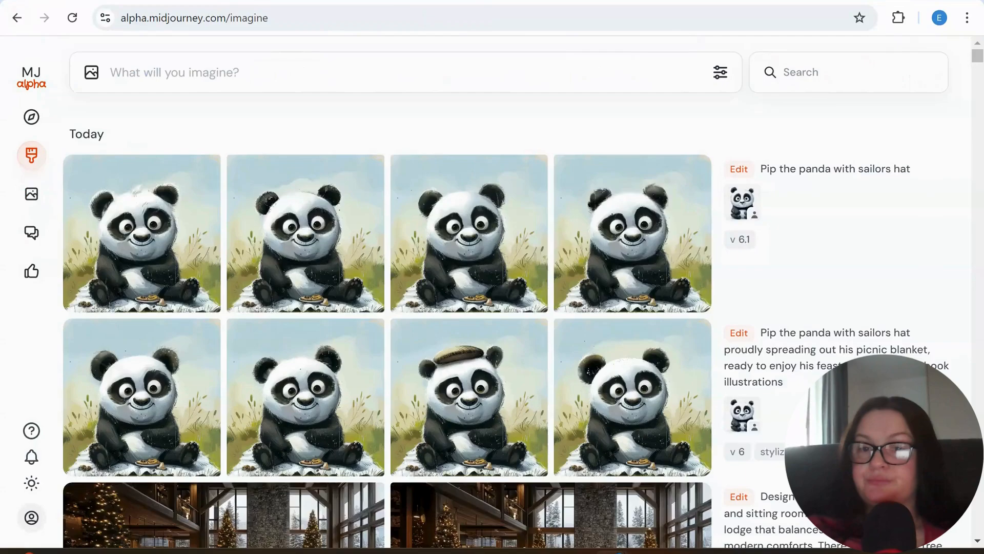
Examine the results of the shortened sailors hat edit, viewing individual pandas at full size
scroll(385, 369, "down", 2)
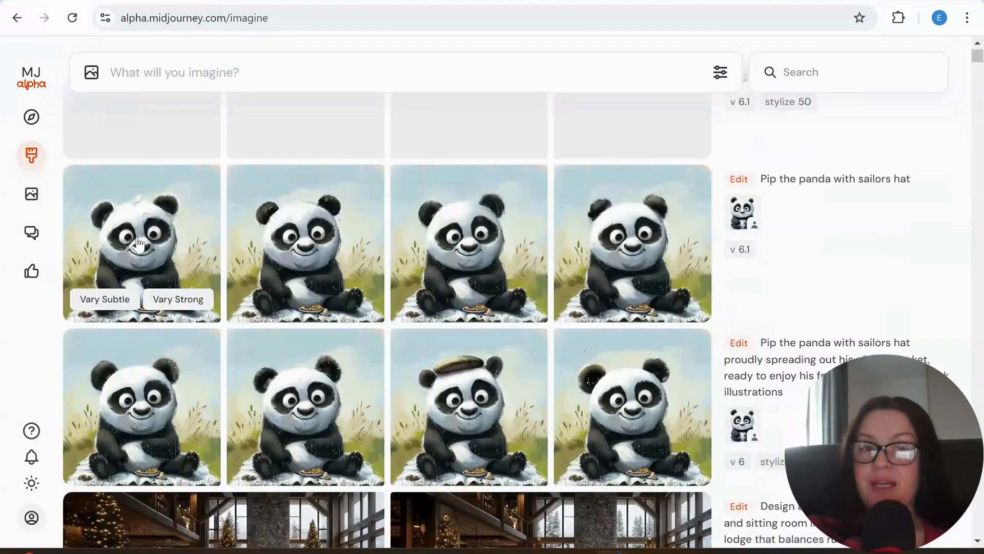
left_click(137, 243)
left_click(124, 207)
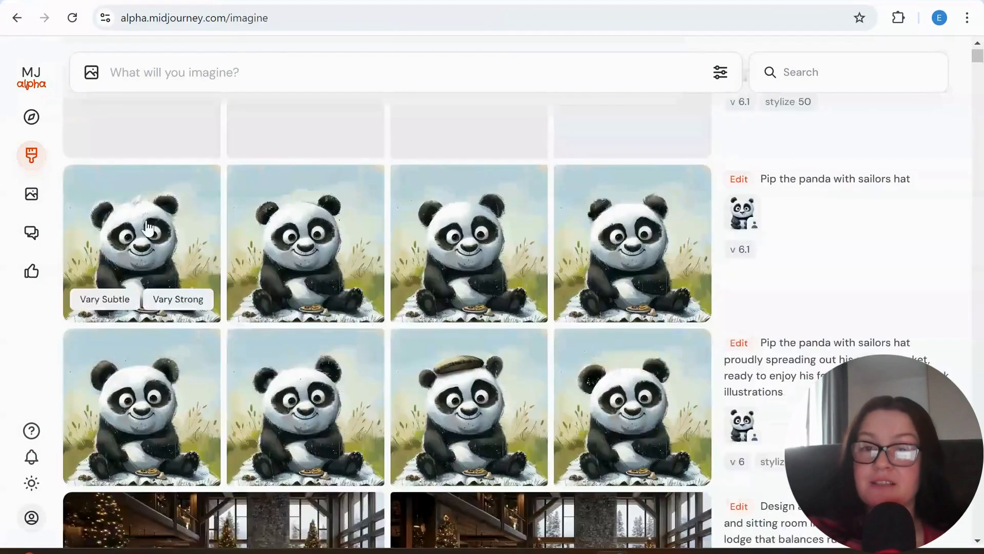
left_click(472, 253)
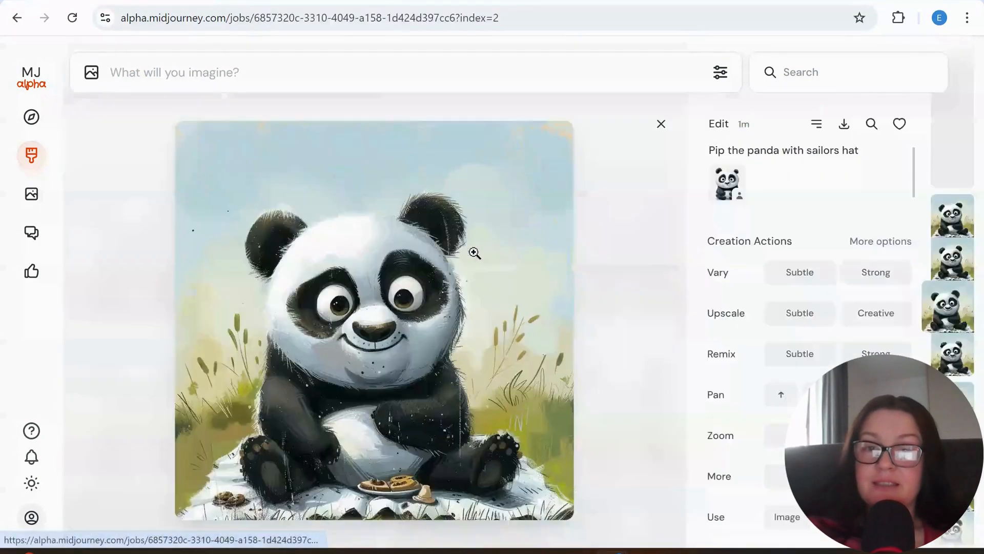
left_click(136, 137)
scroll(652, 359, "up", 3)
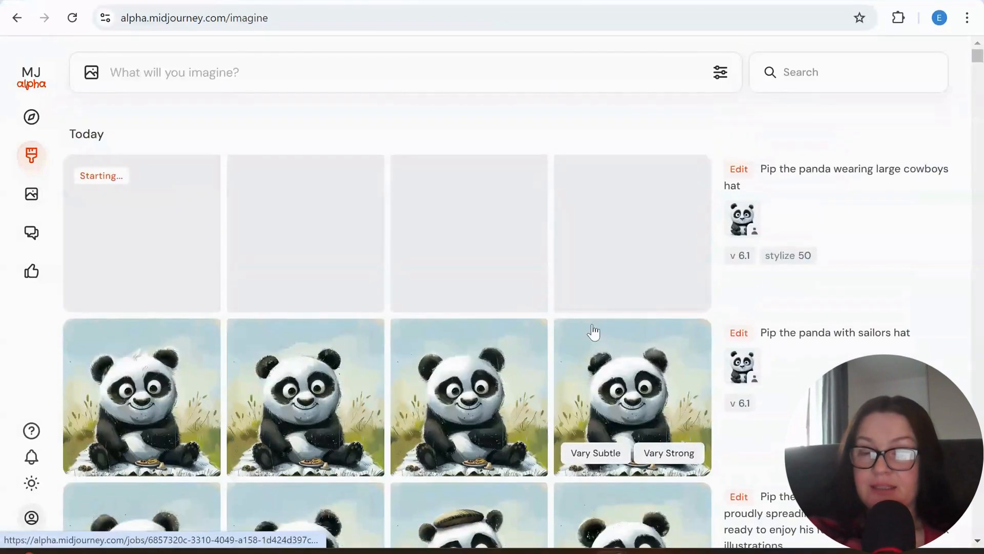
scroll(589, 330, "down", 6)
scroll(580, 330, "up", 6)
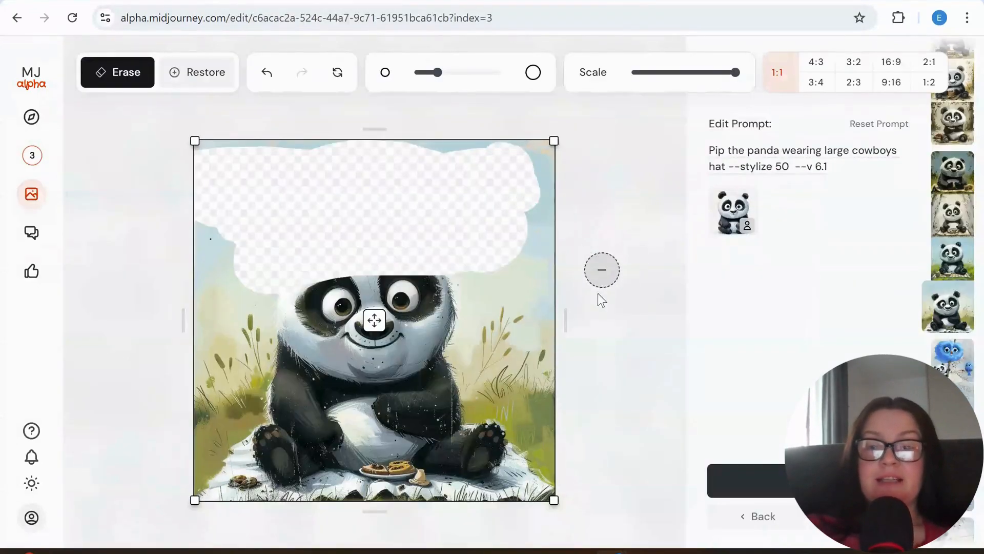
Extend the panda canvas to the left, add "and lion sitting next to him" after "hat" in the prompt and submit the edit
left_click_drag(182, 325, 55, 290)
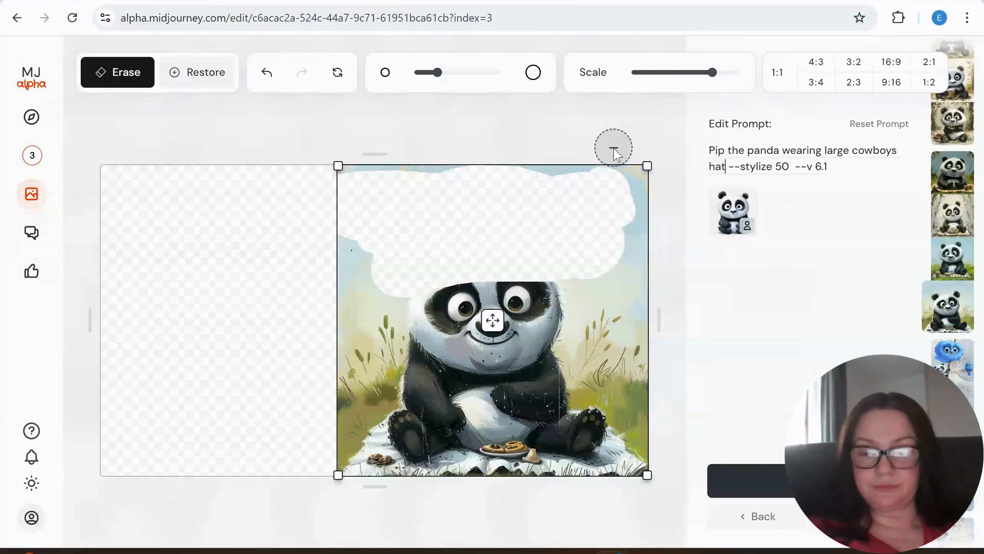
type("and lion")
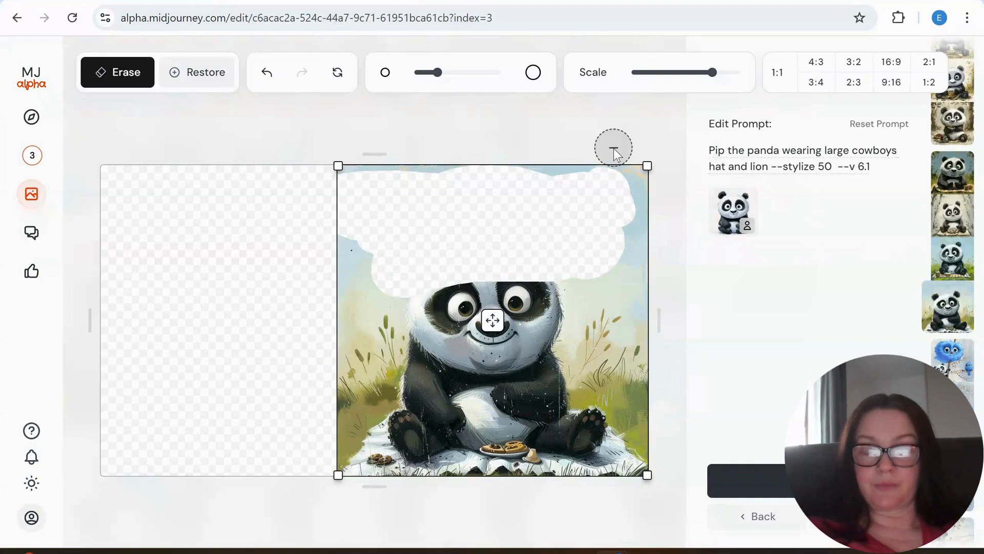
type(" sitting")
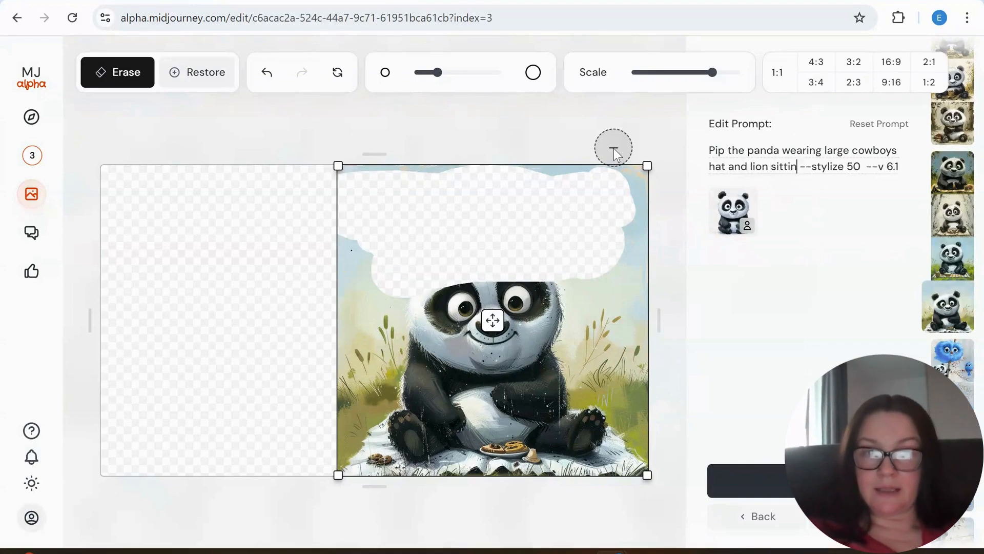
type(" next to h")
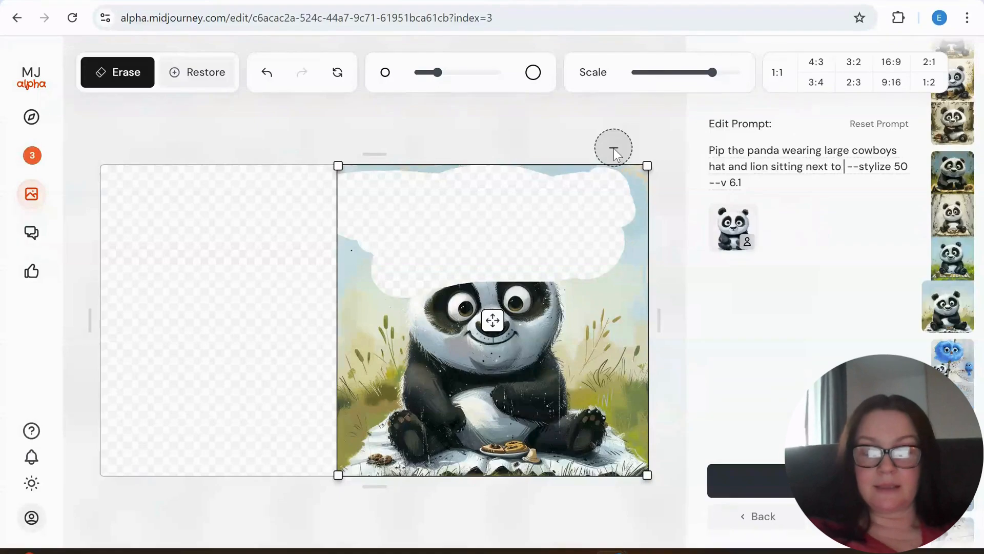
type("im")
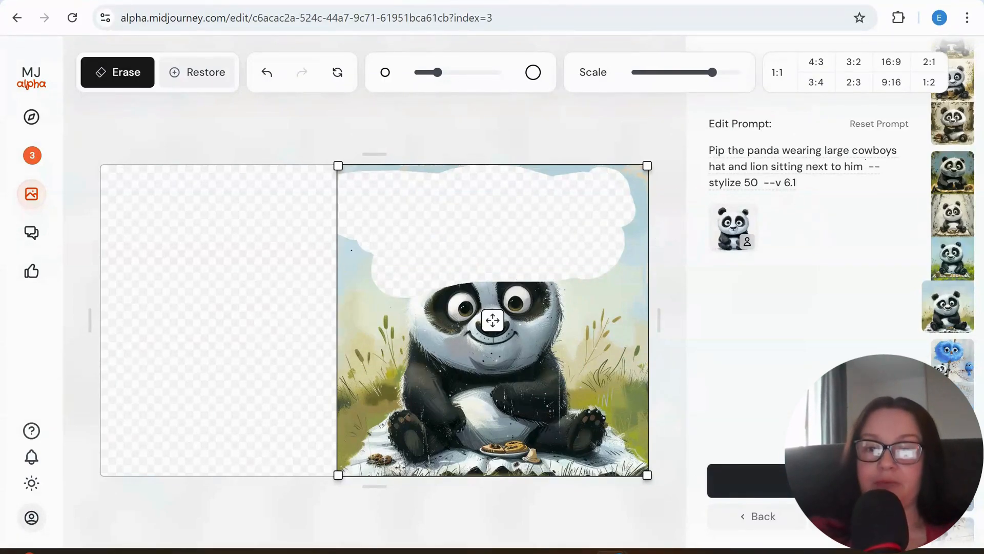
left_click(97, 1)
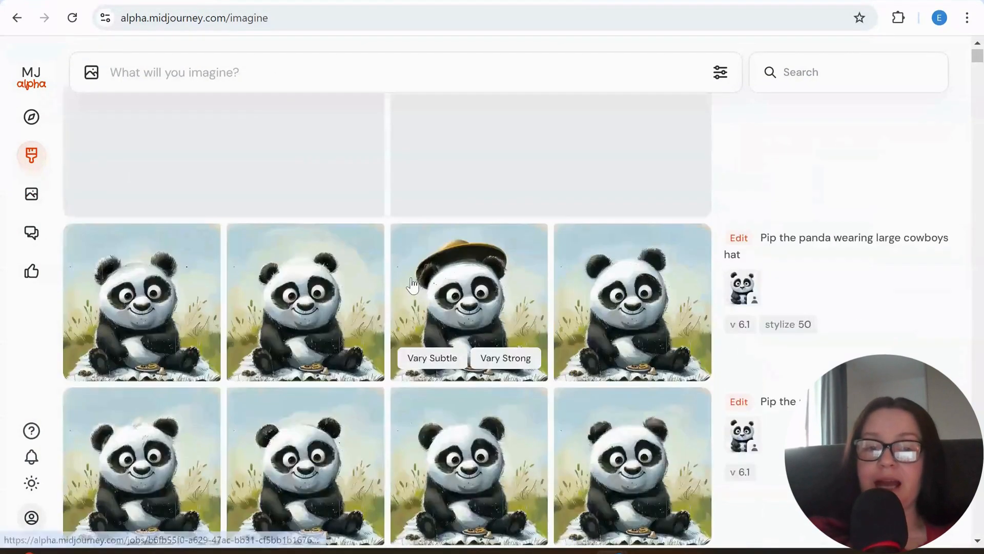
View the third cowboys hat result at full size and compare it with the other panda results
left_click(411, 285)
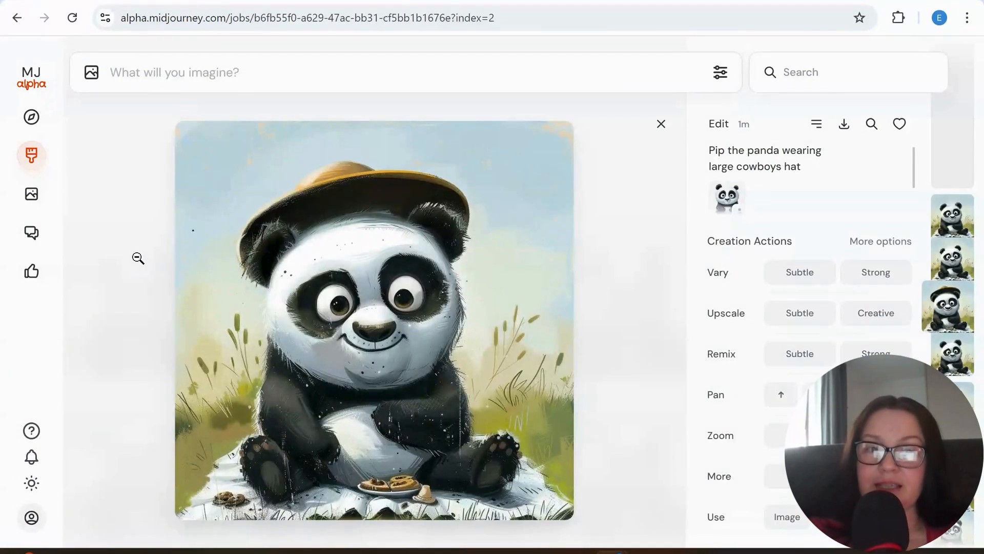
left_click(122, 220)
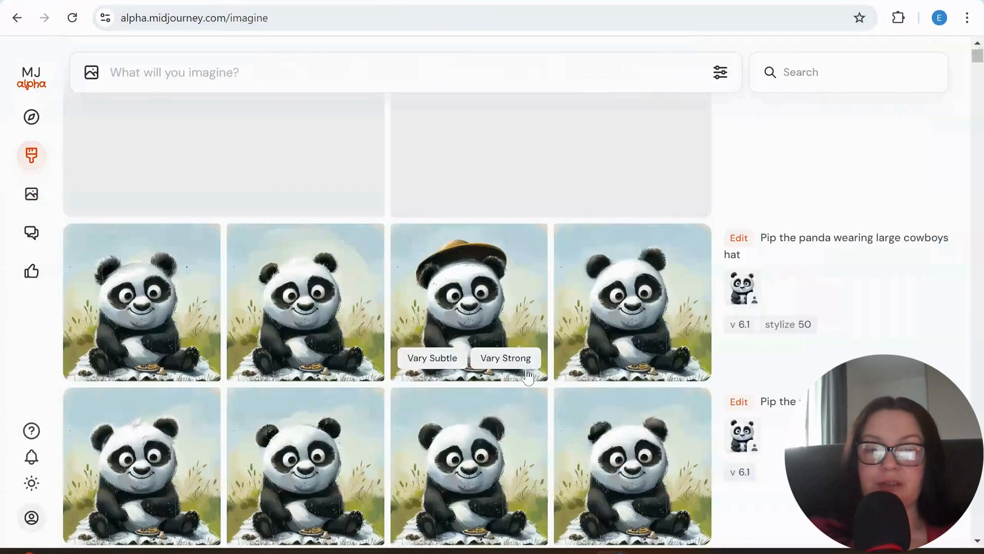
scroll(569, 347, "down", 3)
scroll(843, 337, "up", 2)
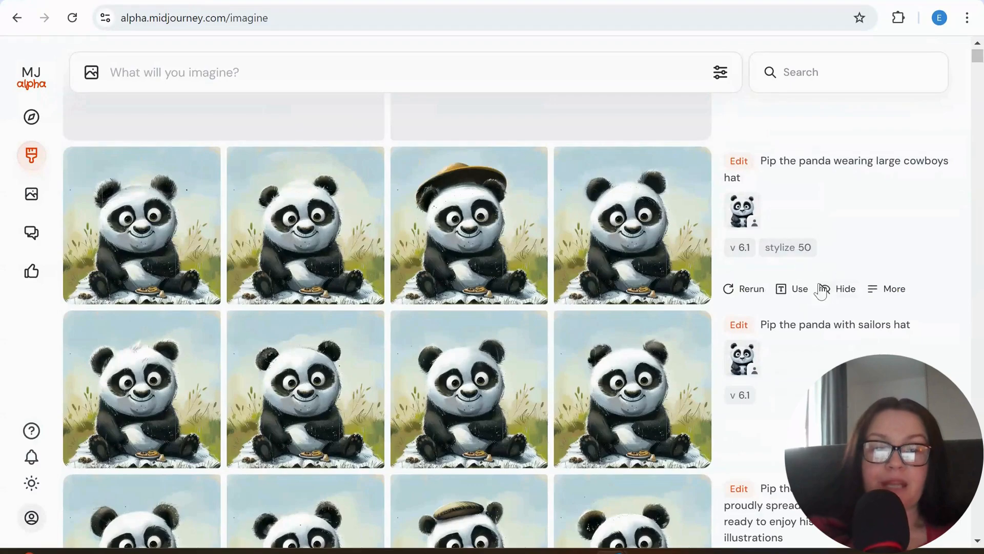
Reuse the cowboys hat prompt for a new image, set its stylize value to 150 and submit it
left_click(793, 288)
left_click(441, 72)
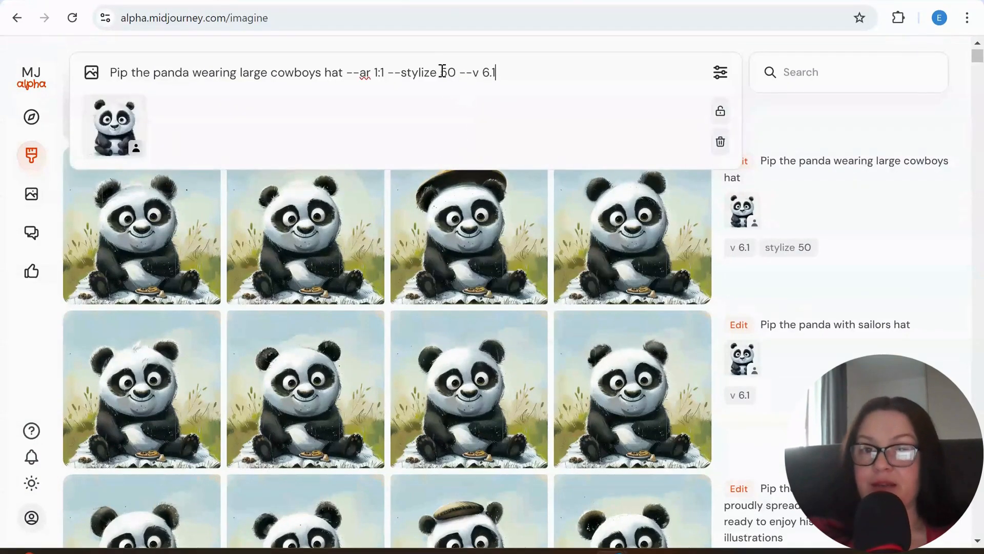
type("1")
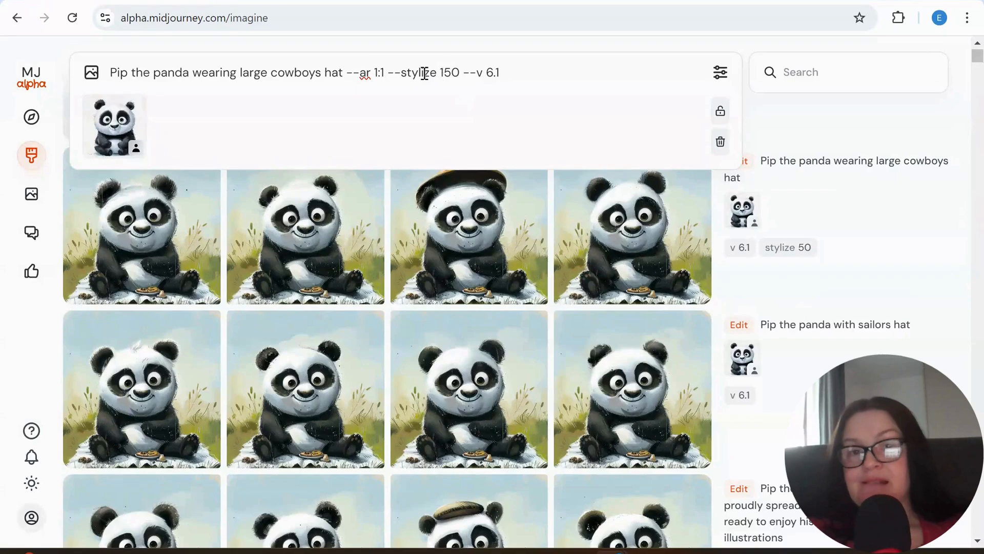
key("BackSpace")
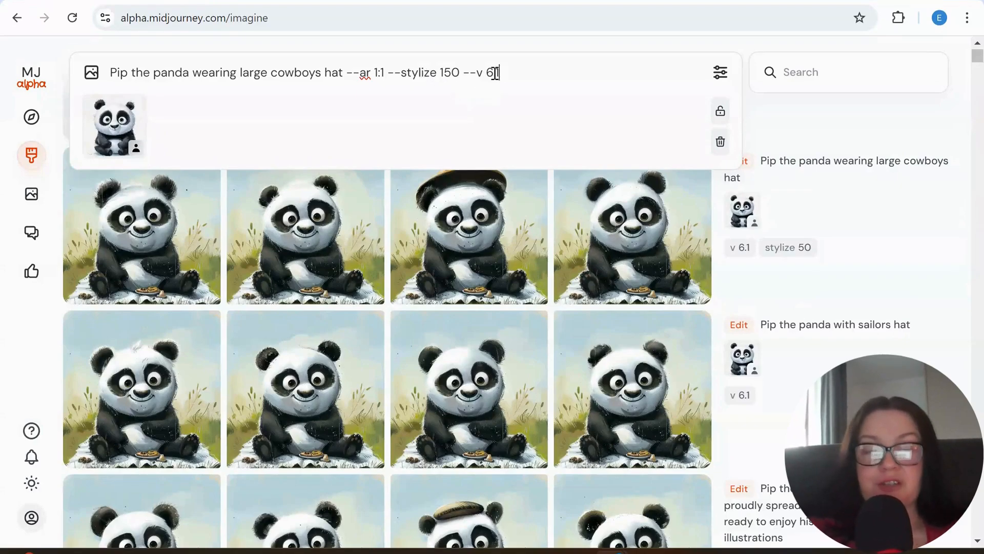
key("Return")
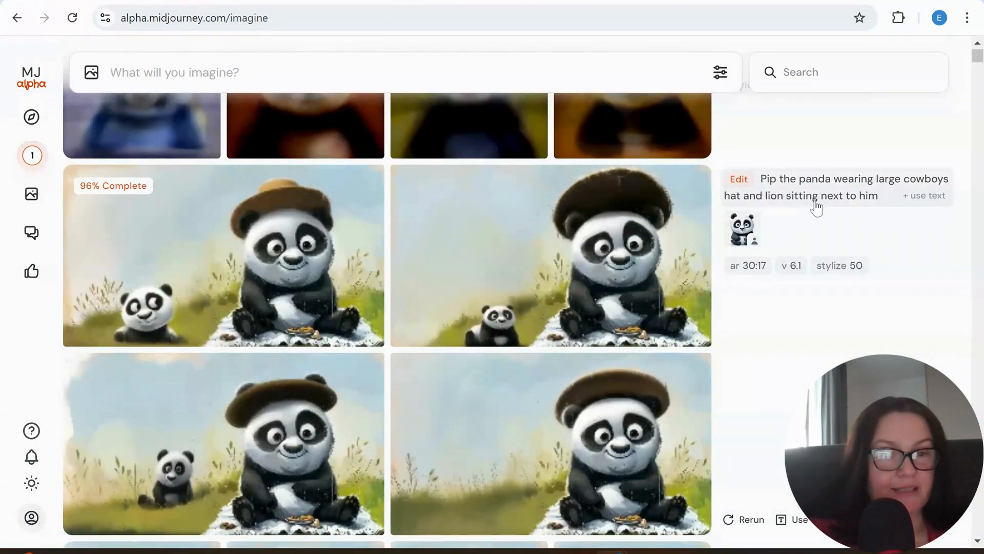
Review the results of the widened lion edit and view the first one at full size
scroll(595, 374, "down", 5)
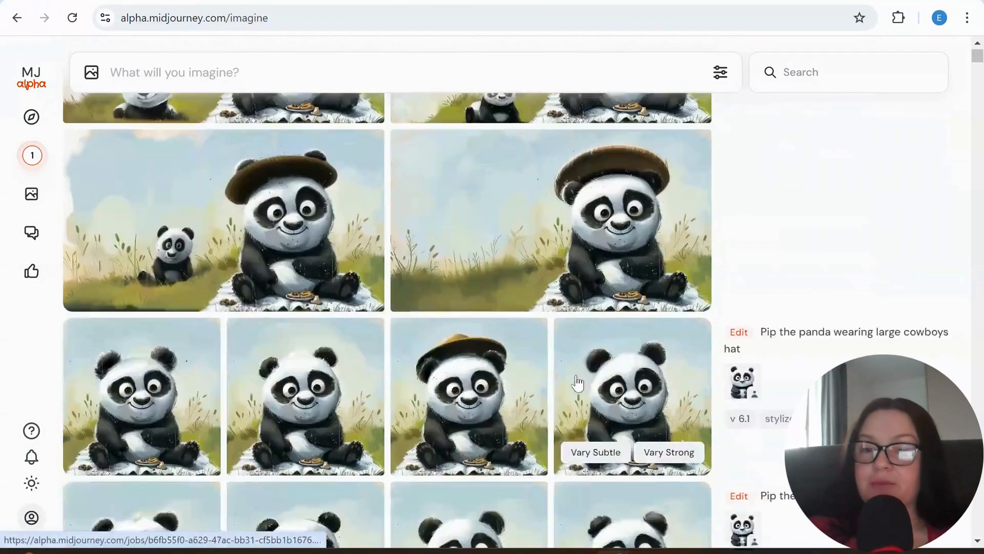
scroll(878, 349, "up", 5)
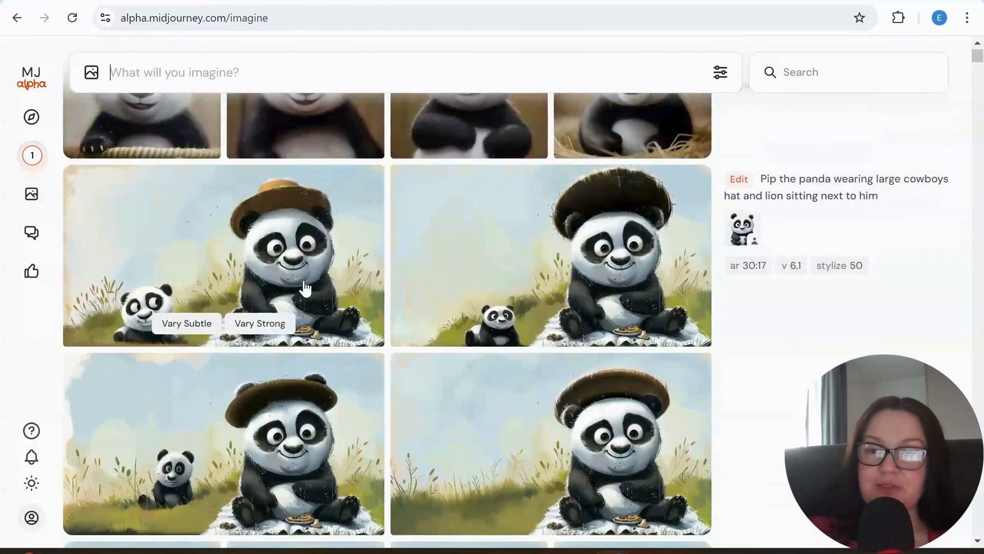
left_click(269, 259)
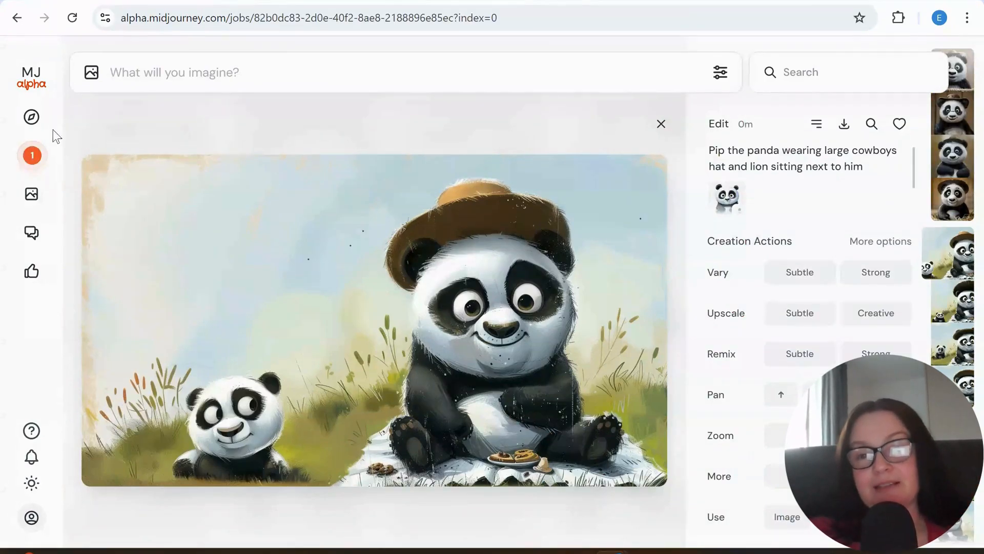
View the second and third results of the widened lion edit at full size and return to the image feed
left_click(105, 128)
left_click(549, 256)
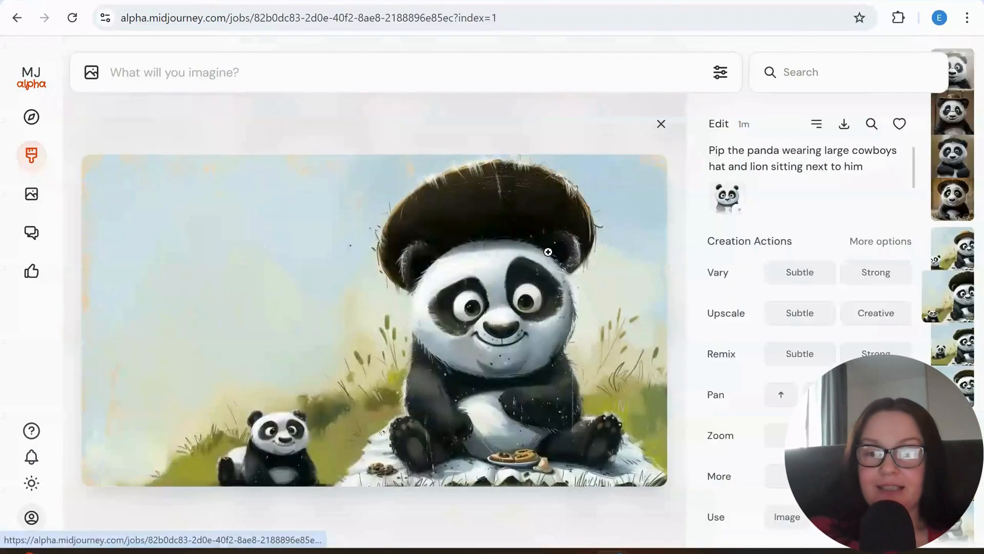
left_click(116, 119)
scroll(154, 344, "down", 2)
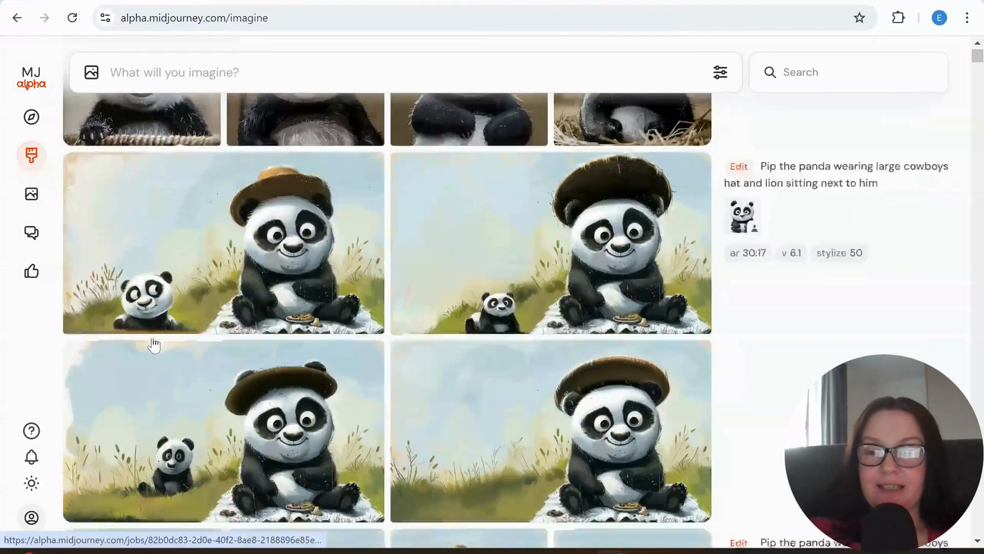
left_click(197, 359)
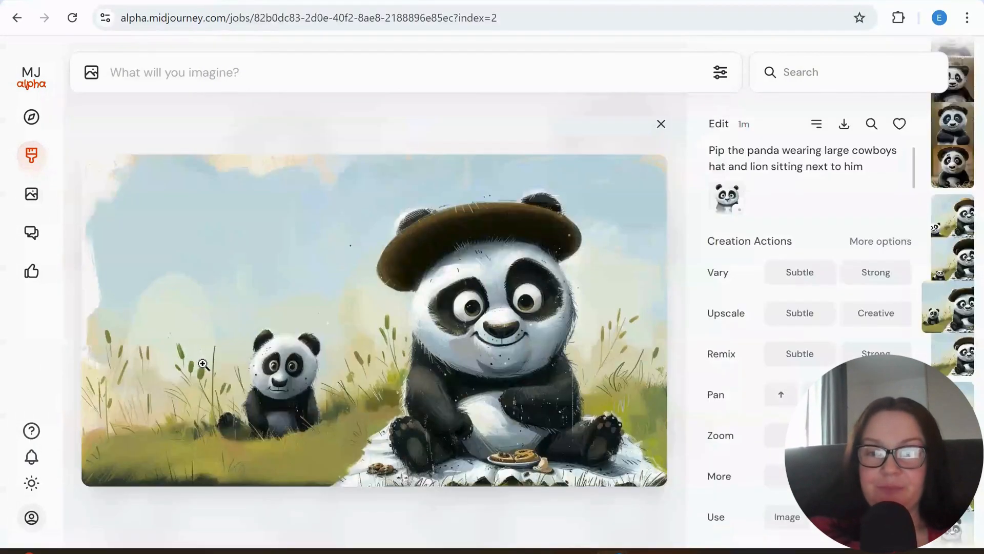
left_click(121, 126)
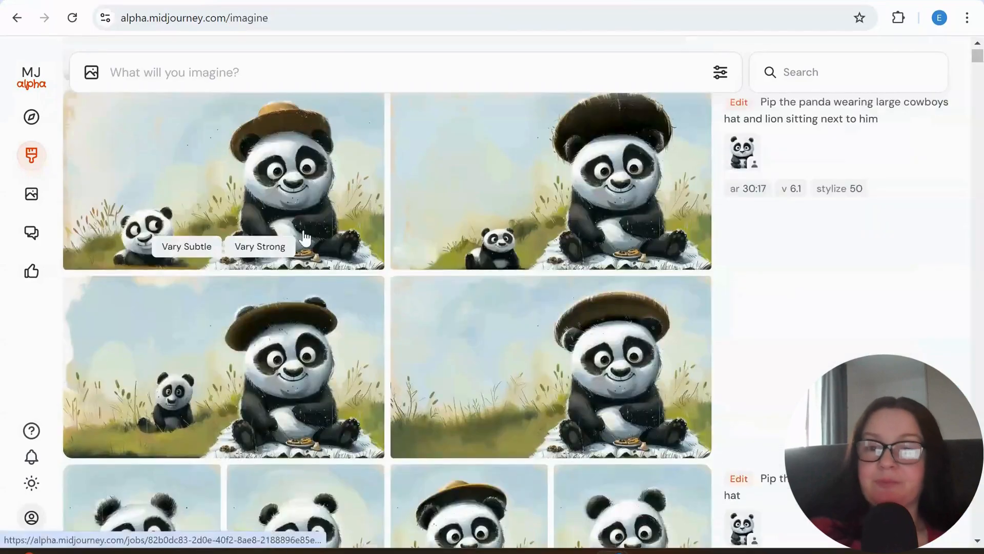
View the second and third images of the stylize 150 cowboys hat set at full size
scroll(205, 236, "up", 4)
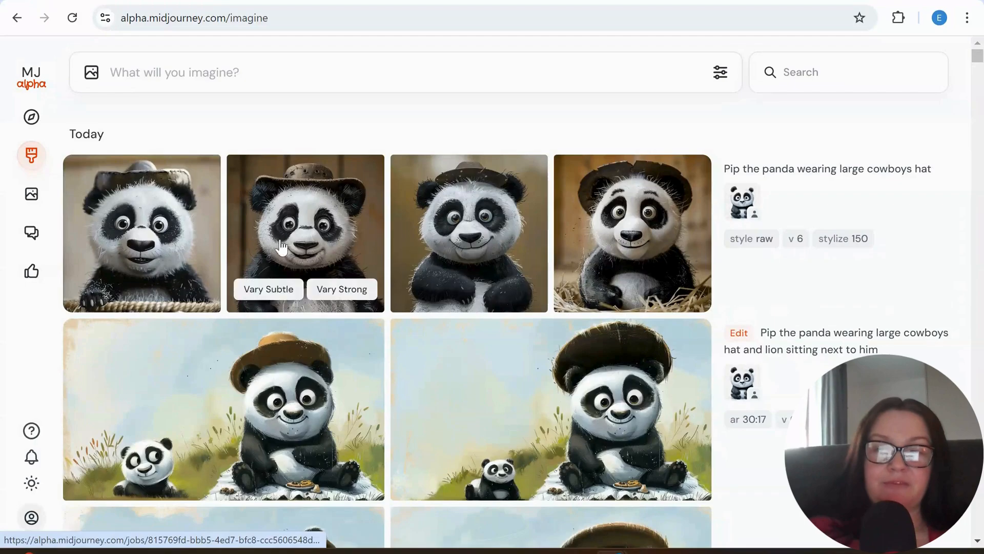
left_click(296, 220)
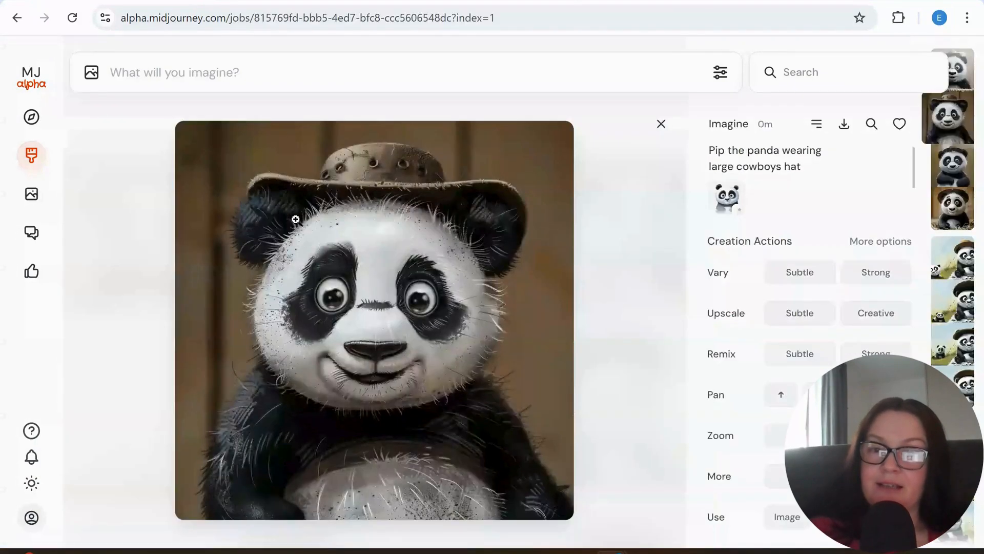
left_click(109, 181)
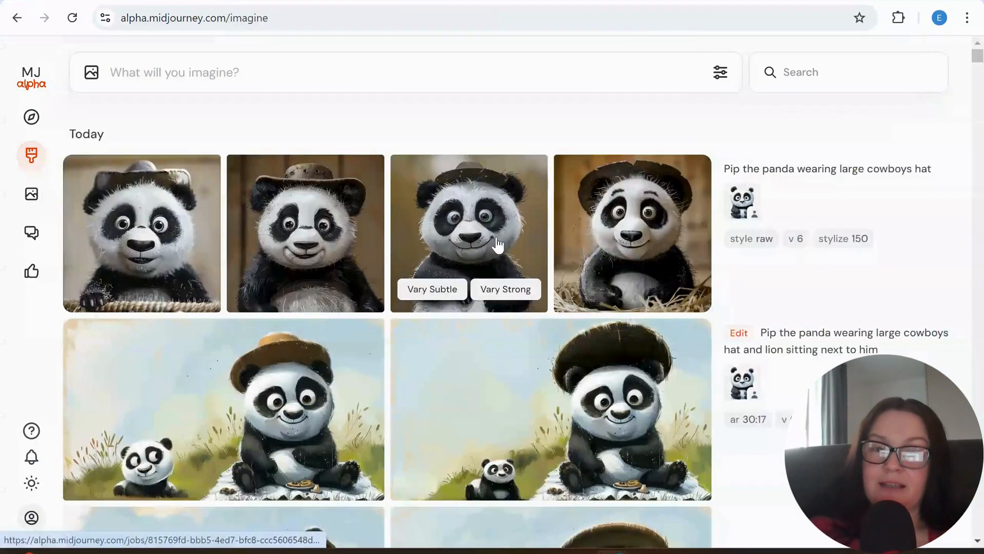
left_click(427, 245)
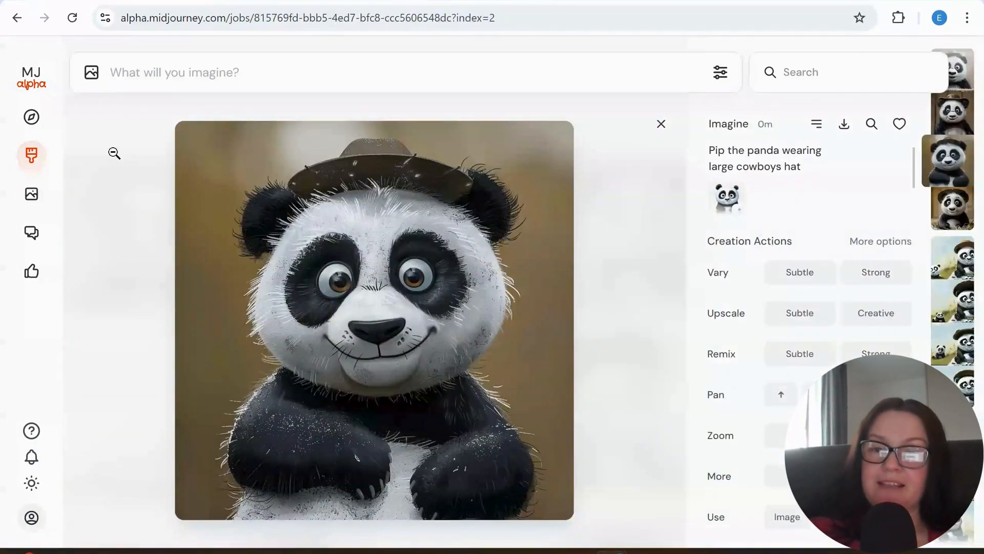
left_click(113, 154)
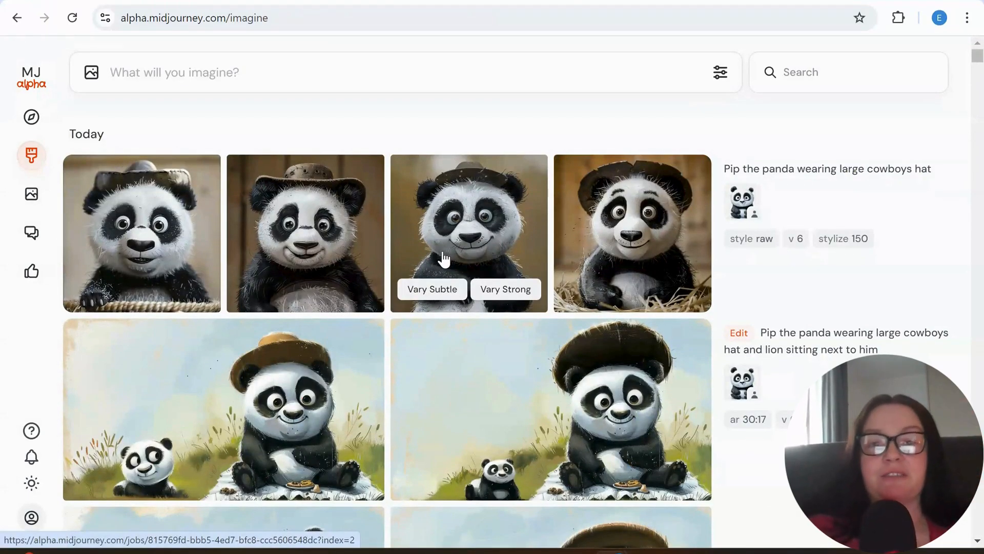
Add the weight "::2" after "lion" in the widened panda edit's prompt, set its version to 6 and submit the edit
scroll(569, 257, "down", 15)
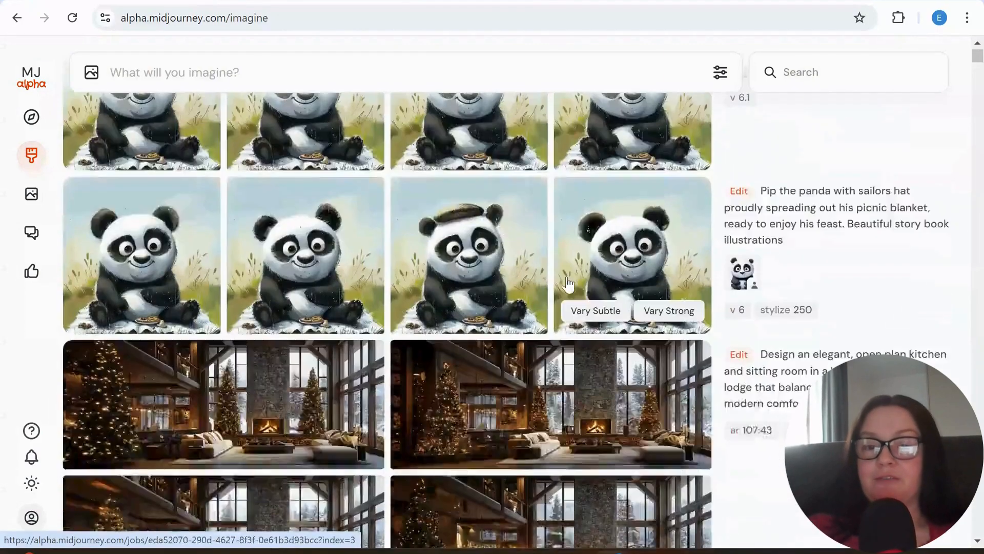
scroll(720, 266, "up", 3)
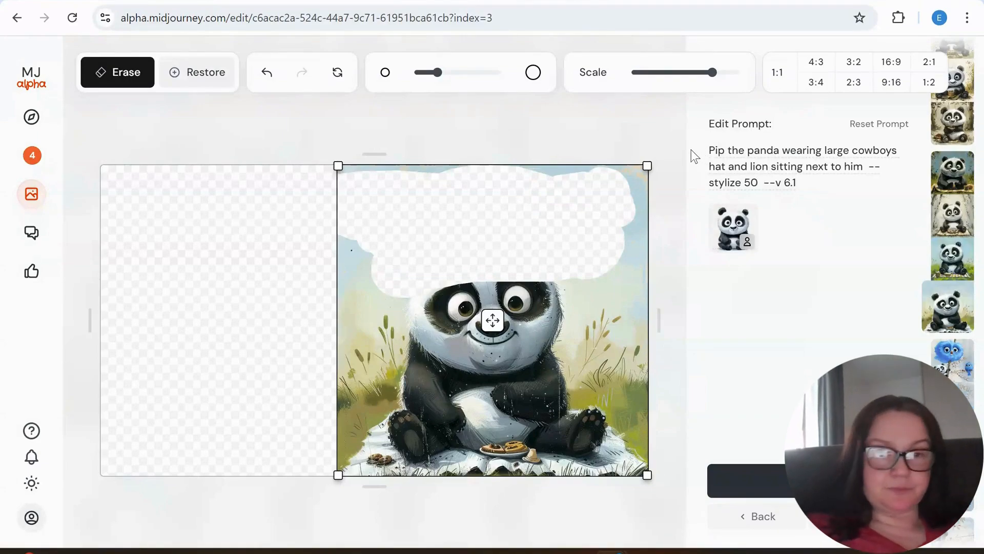
type("::")
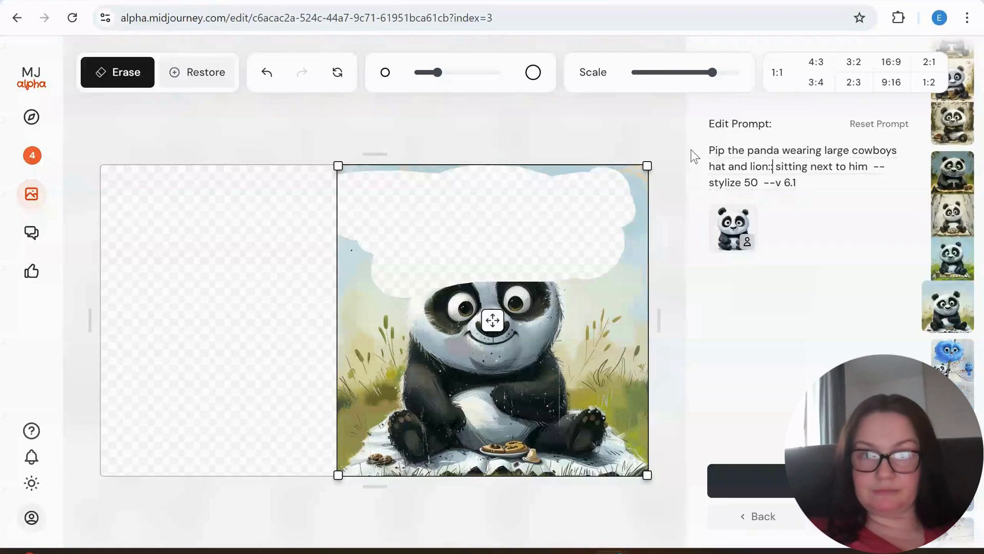
type("2")
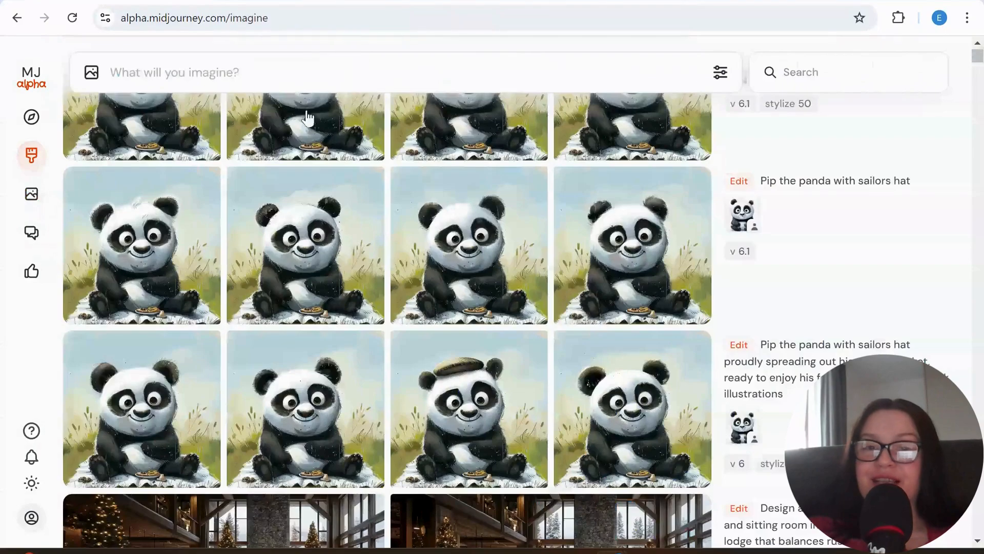
Review the results of the weighted lion edit and view the first and second ones at full size
scroll(376, 279, "up", 15)
scroll(418, 291, "down", 4)
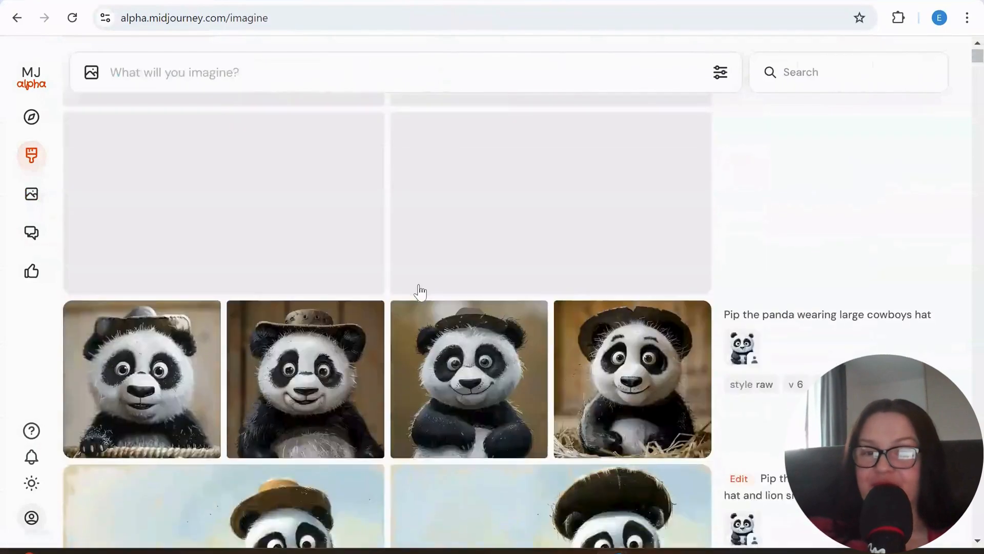
scroll(253, 232, "down", 4)
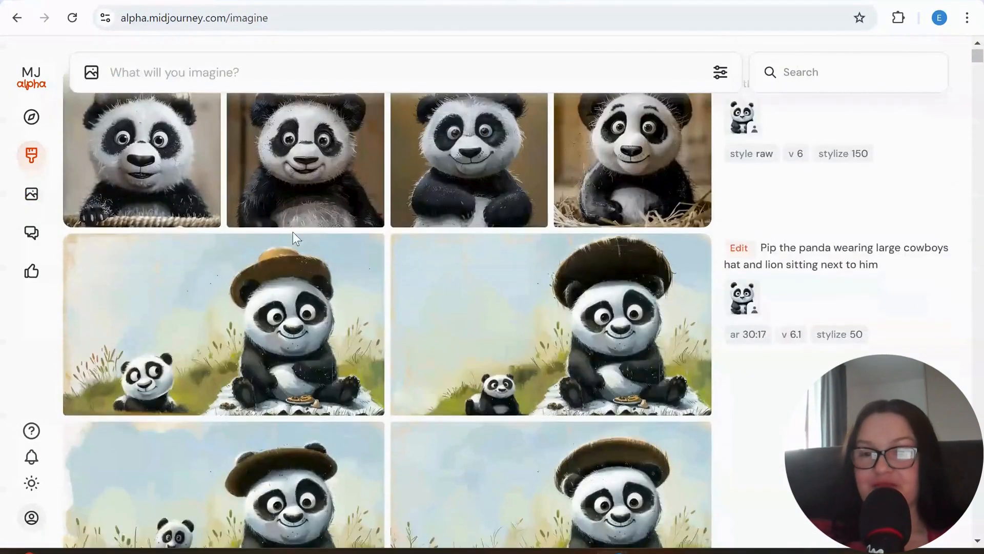
scroll(293, 233, "up", 3)
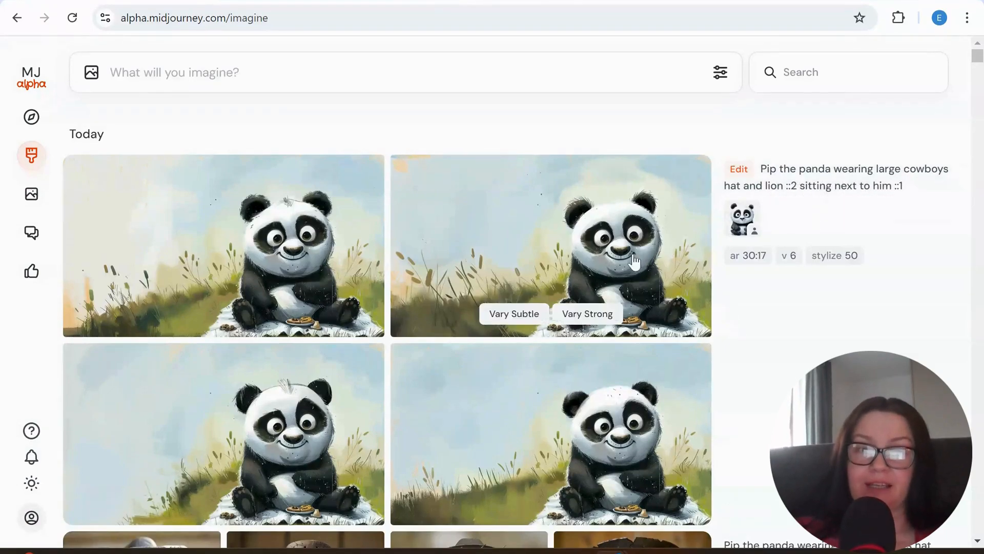
scroll(148, 275, "down", 3)
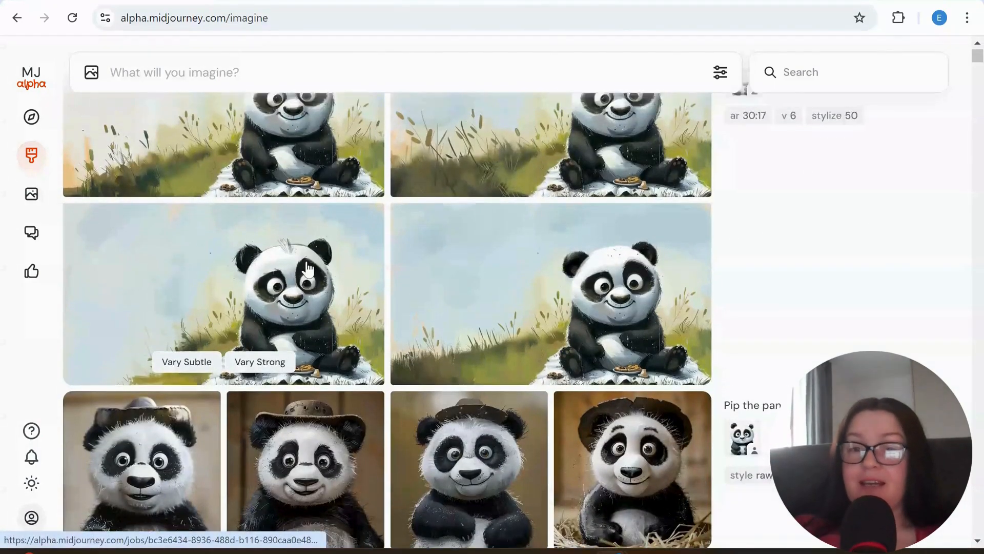
scroll(235, 264, "up", 3)
left_click(197, 246)
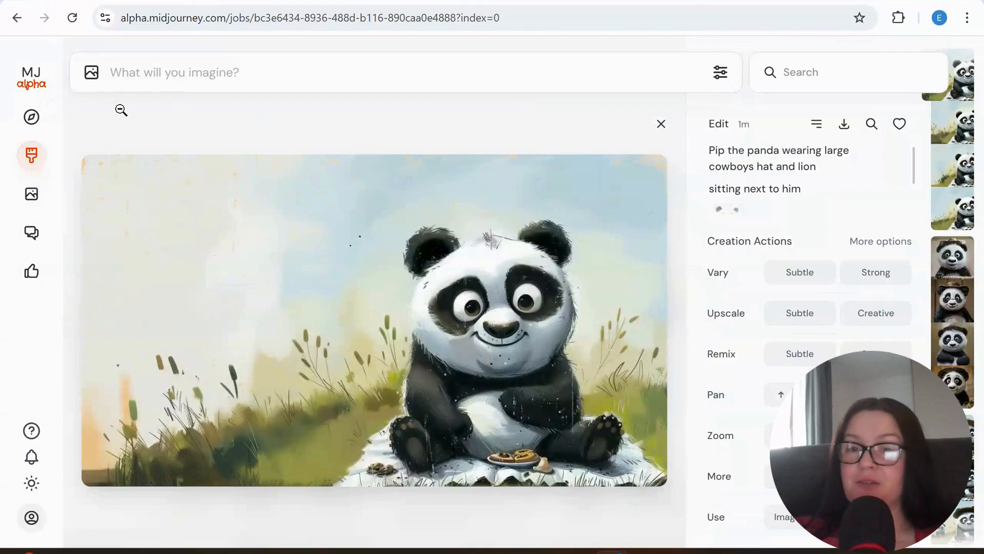
left_click(121, 111)
left_click(551, 200)
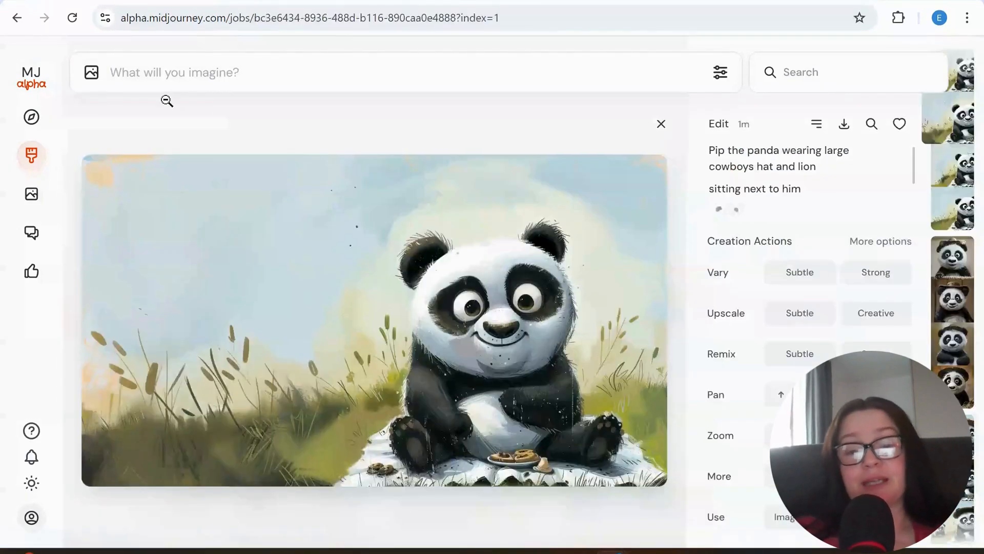
left_click(97, 122)
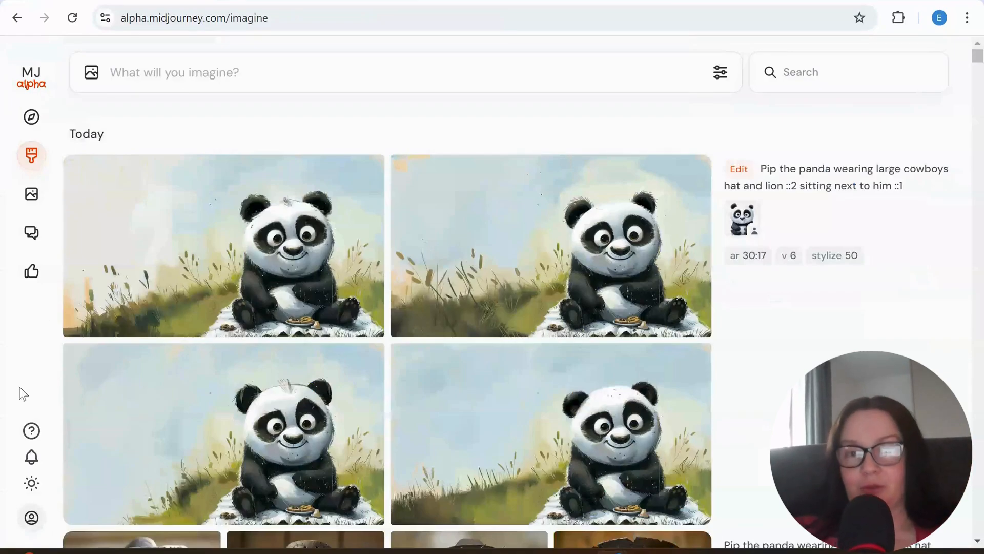
Compare the earlier cowboys hat and sailors hat edits, viewing the third cowboys hat result at full size
scroll(195, 411, "down", 10)
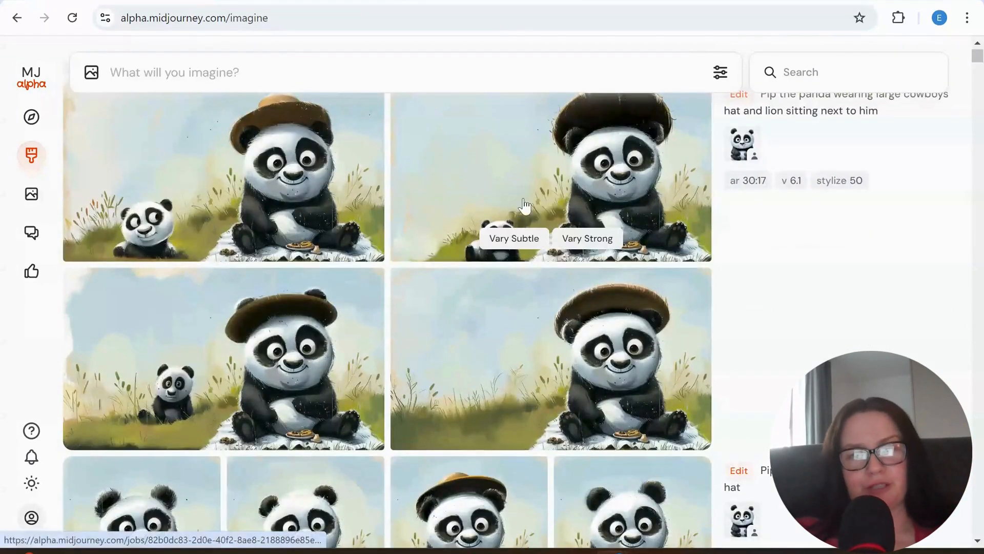
scroll(559, 200, "down", 5)
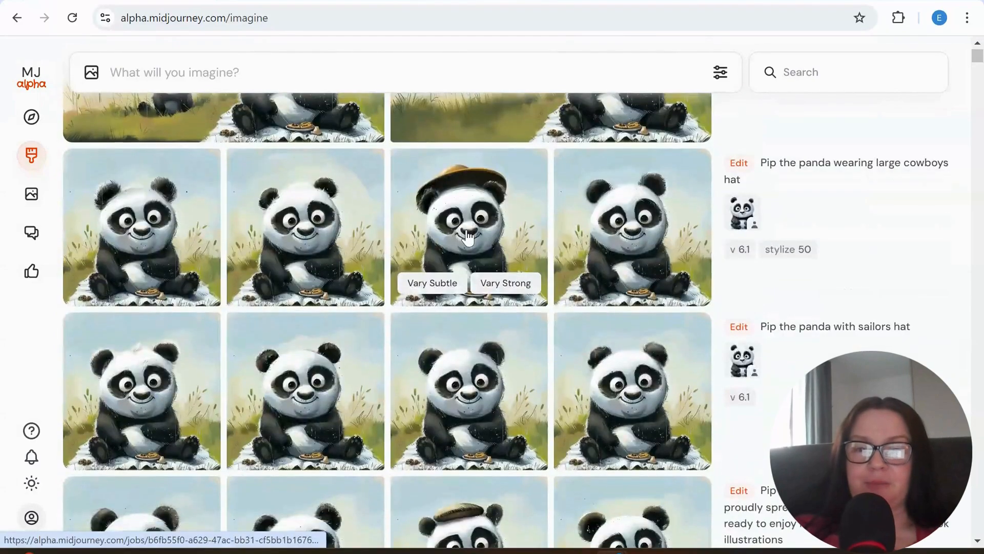
scroll(467, 237, "down", 3)
scroll(467, 237, "up", 3)
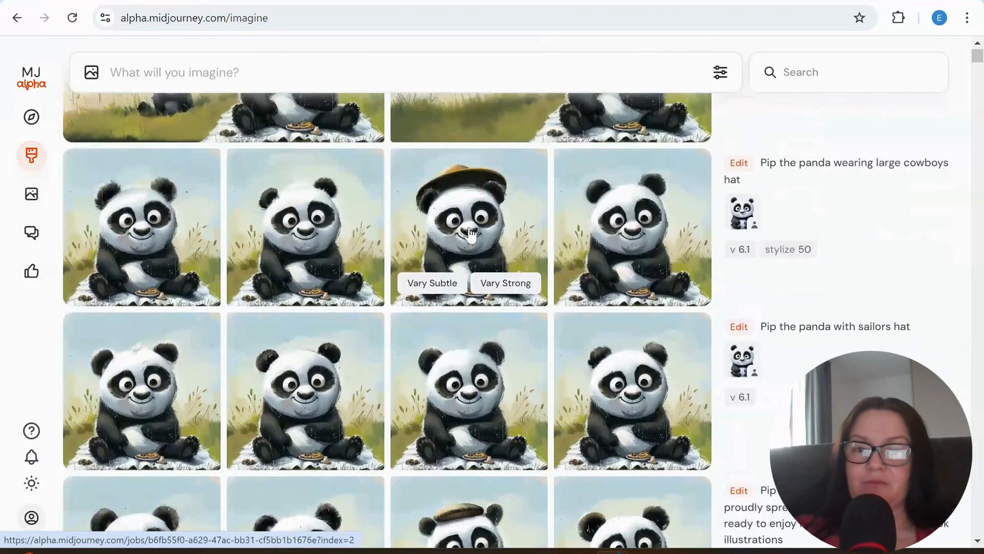
left_click(469, 235)
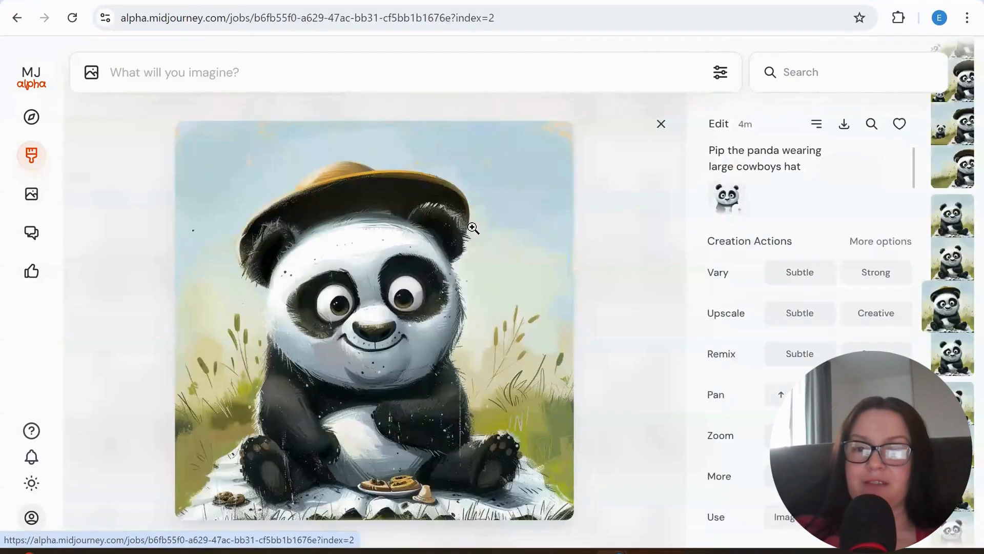
left_click(122, 157)
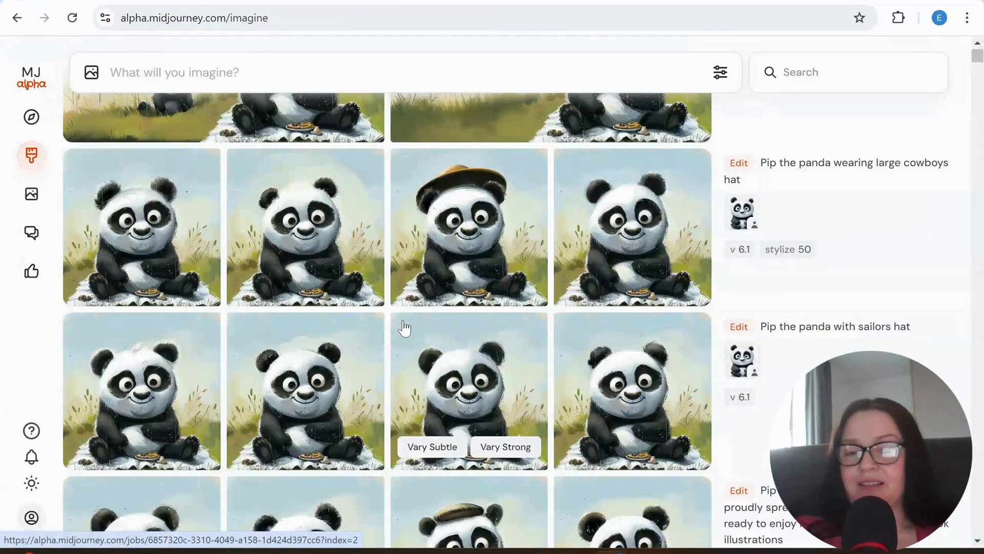
scroll(466, 293, "down", 9)
scroll(466, 293, "up", 10)
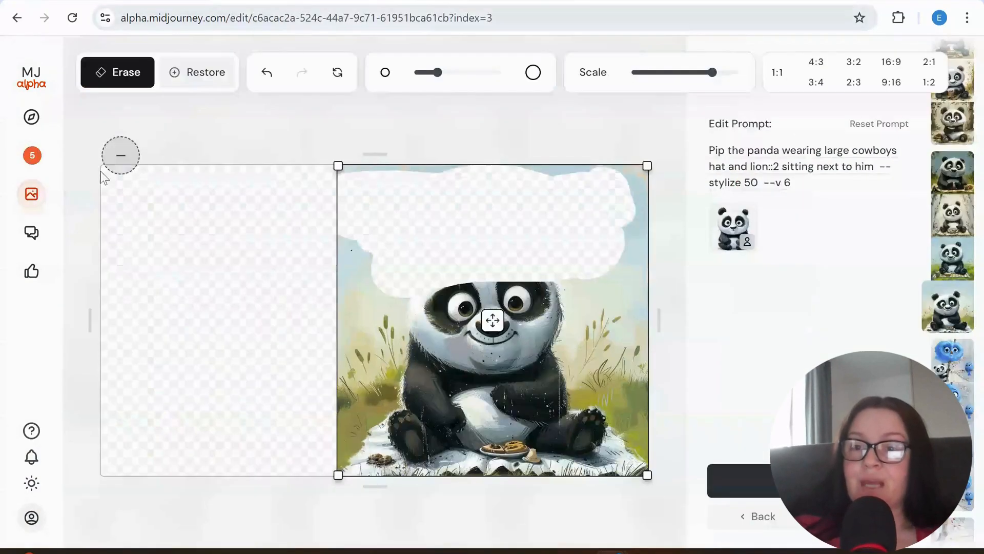
Leave the panda editor for the image archive and show all images instead of the Pip the Panda folder
left_click(31, 193)
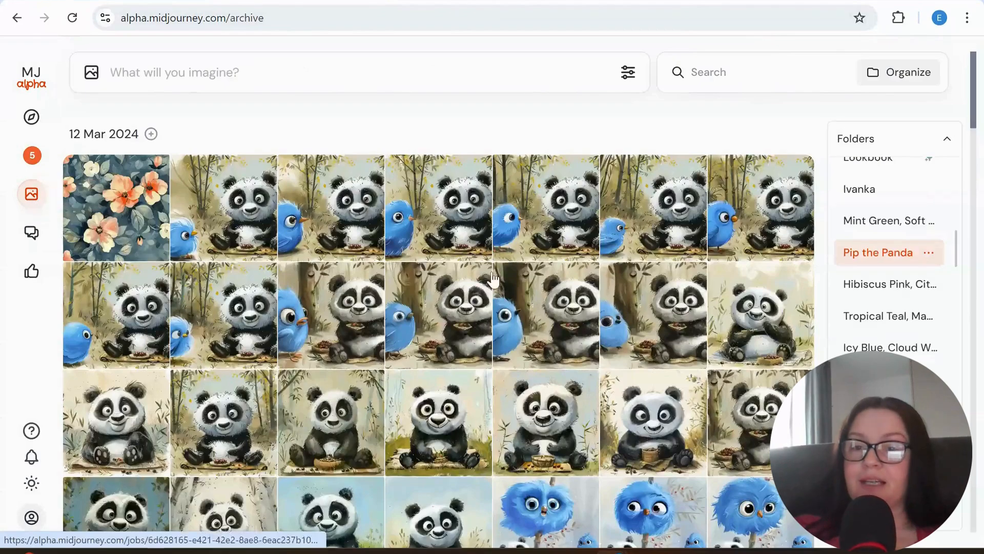
scroll(897, 205, "up", 10)
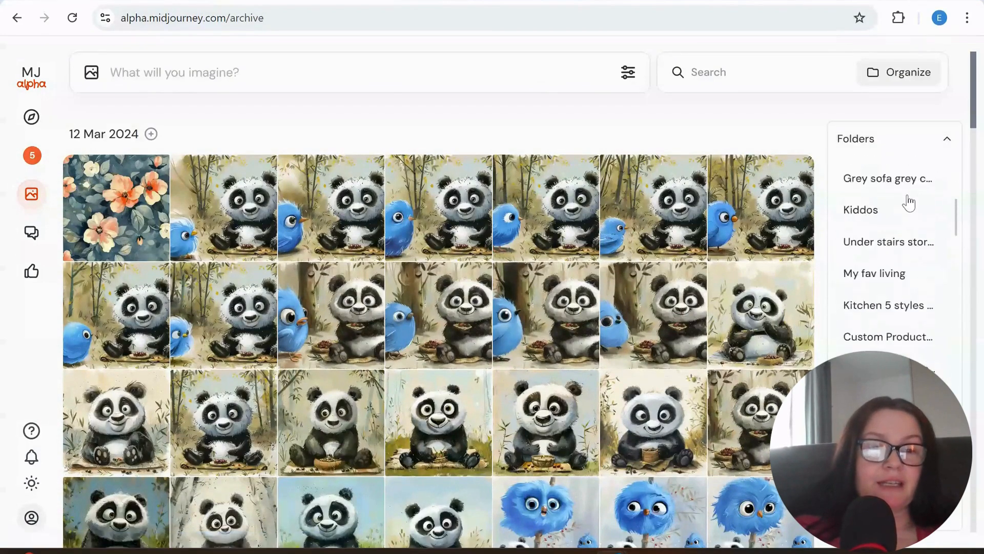
scroll(897, 203, "up", 3)
left_click(885, 188)
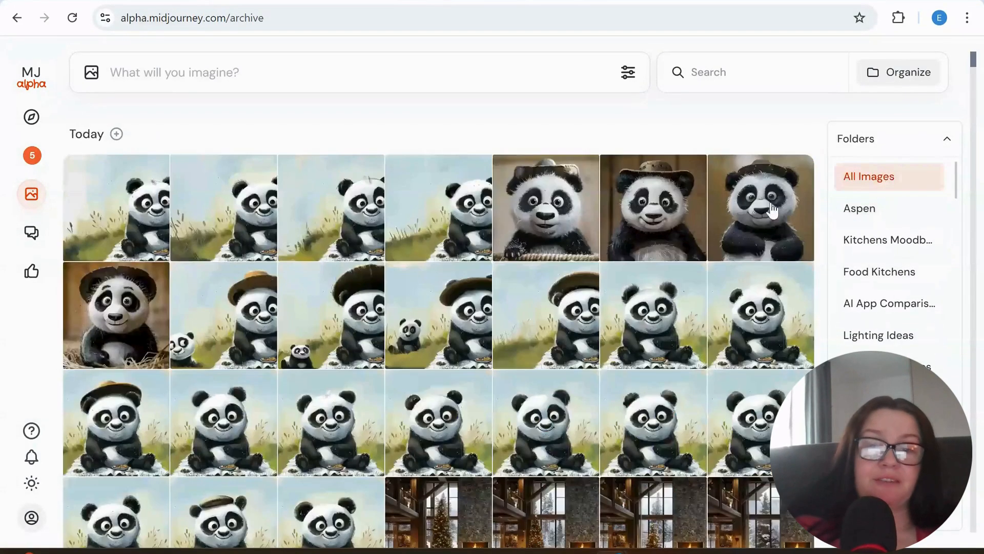
Find the snowy rural road image without people among all archived images and open it in the editor
scroll(335, 332, "down", 15)
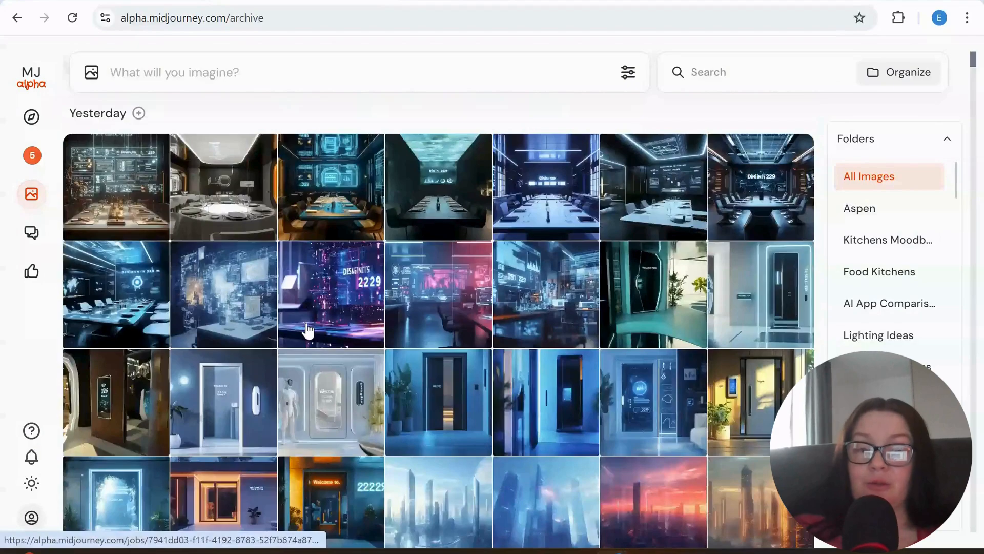
scroll(330, 328, "down", 10)
scroll(354, 325, "down", 10)
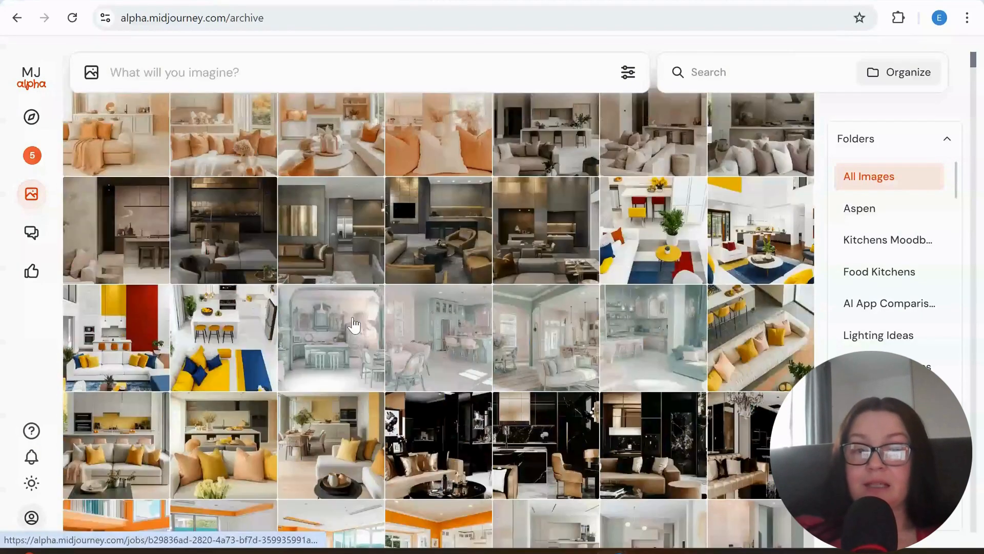
scroll(354, 325, "down", 10)
scroll(356, 323, "up", 3)
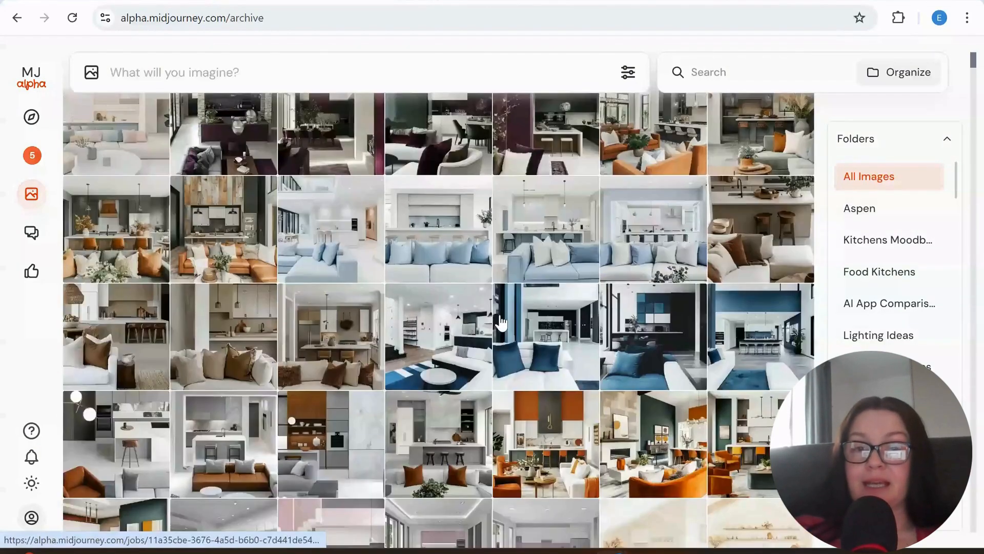
scroll(436, 262, "down", 20)
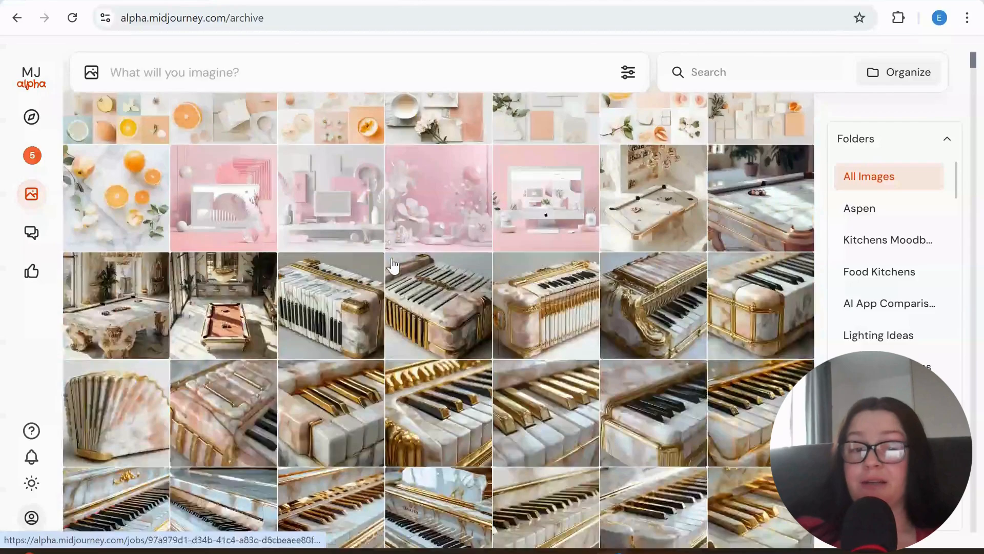
scroll(390, 266, "down", 10)
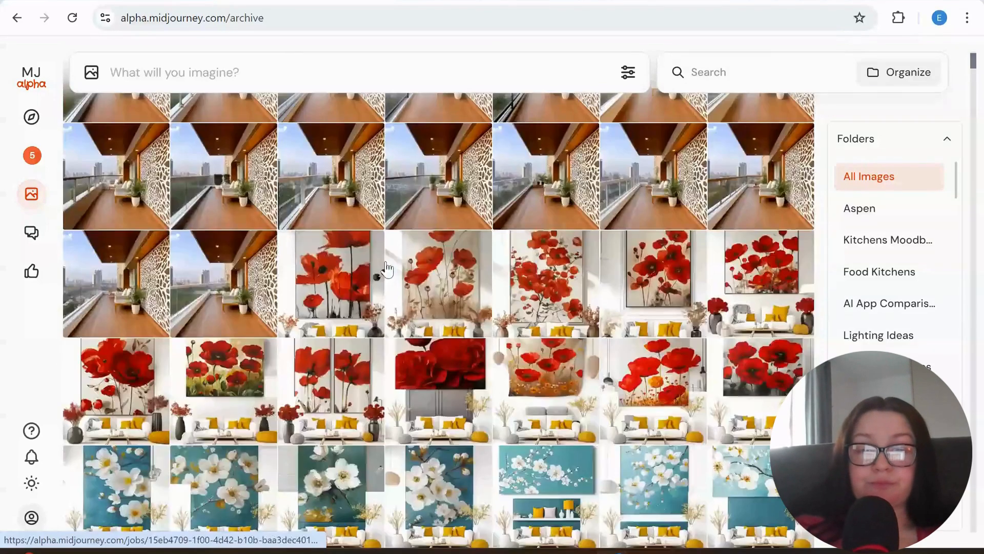
scroll(382, 269, "down", 10)
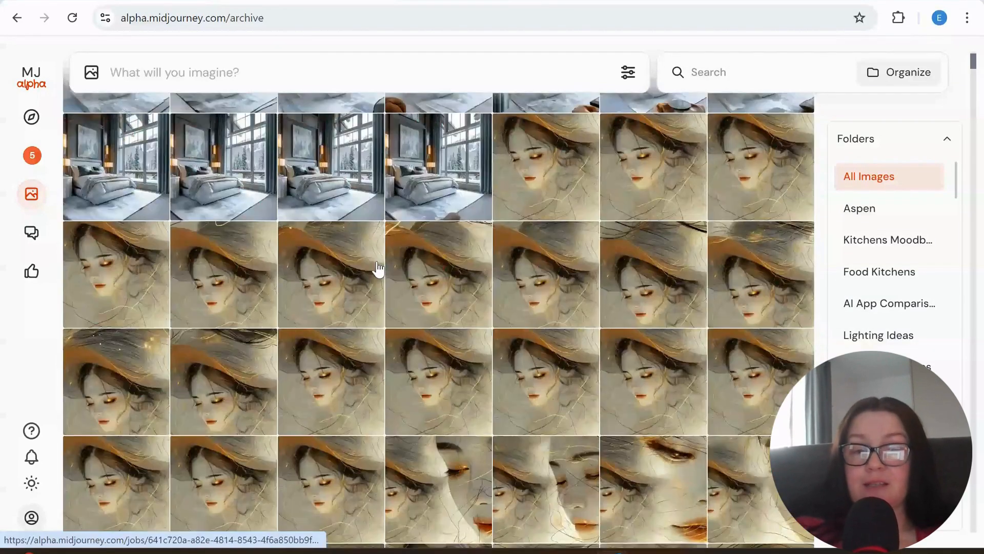
scroll(377, 269, "down", 10)
scroll(372, 268, "down", 10)
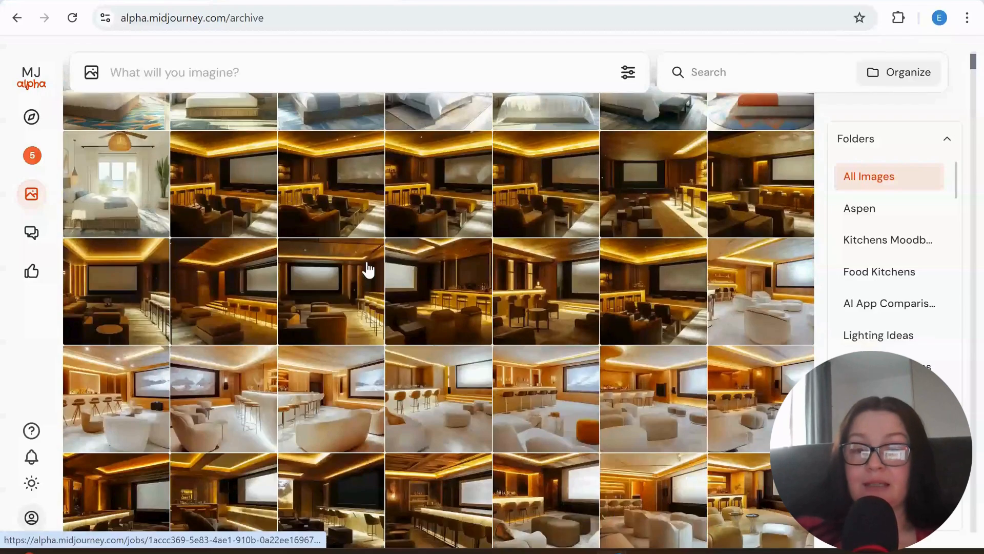
scroll(364, 269, "up", 20)
scroll(354, 274, "down", 6)
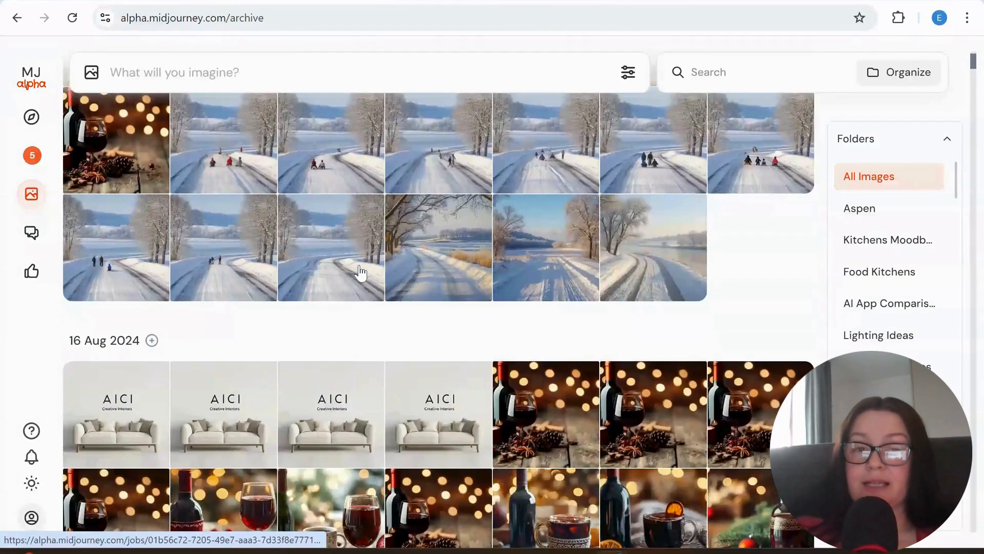
left_click(321, 262)
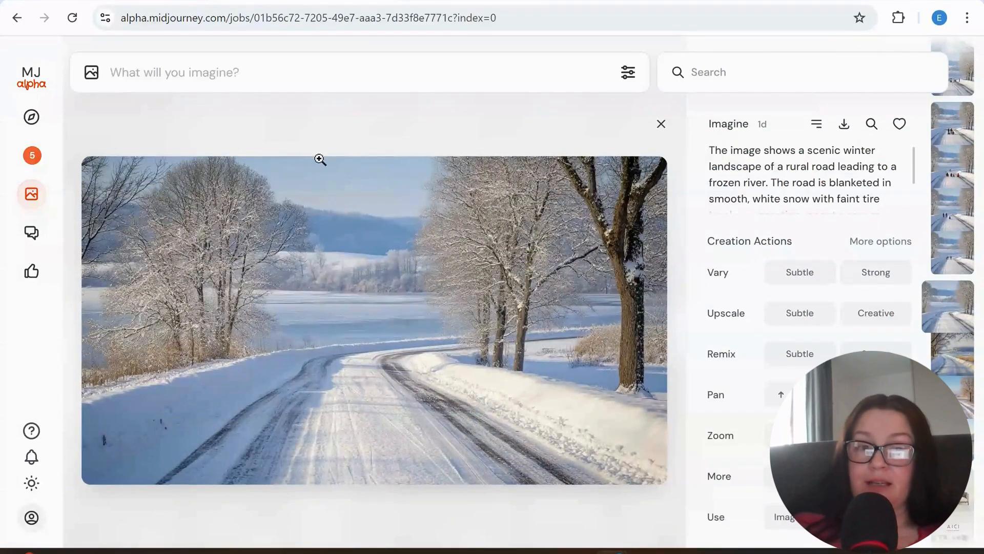
left_click(876, 476)
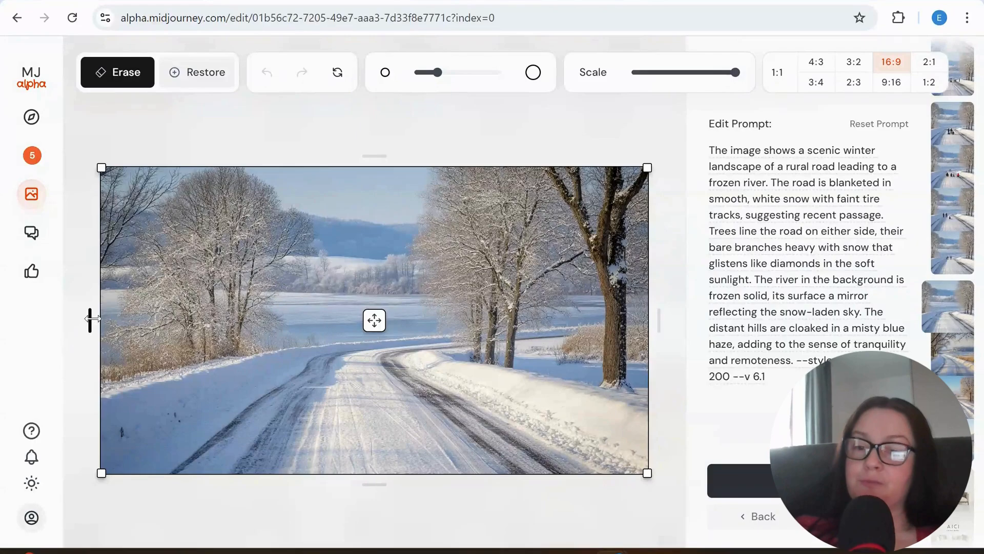
Crop the winter road image from both sides to a nearly square frame of about 64:67, keeping trees on each side
left_click_drag(92, 318, 224, 318)
left_click_drag(553, 321, 523, 322)
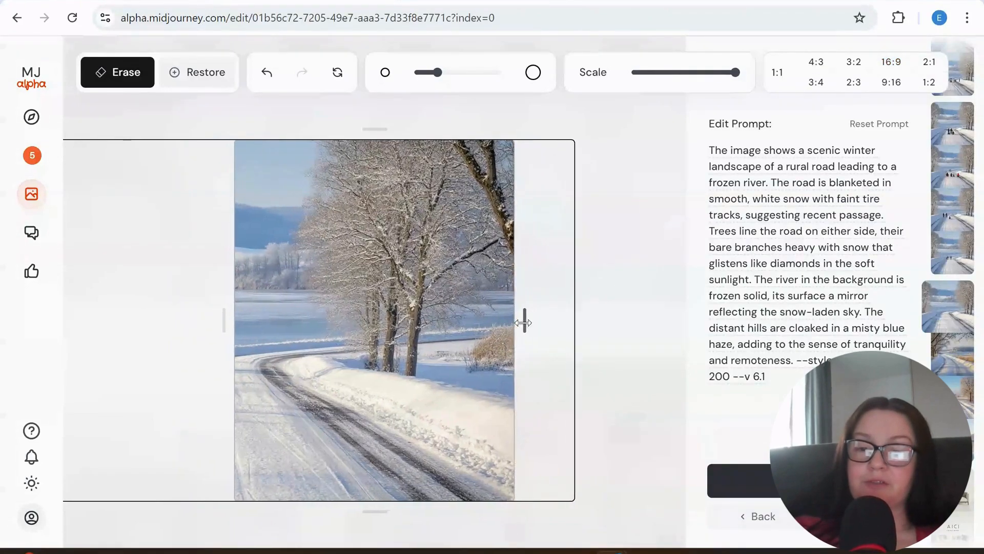
left_click_drag(222, 319, 183, 320)
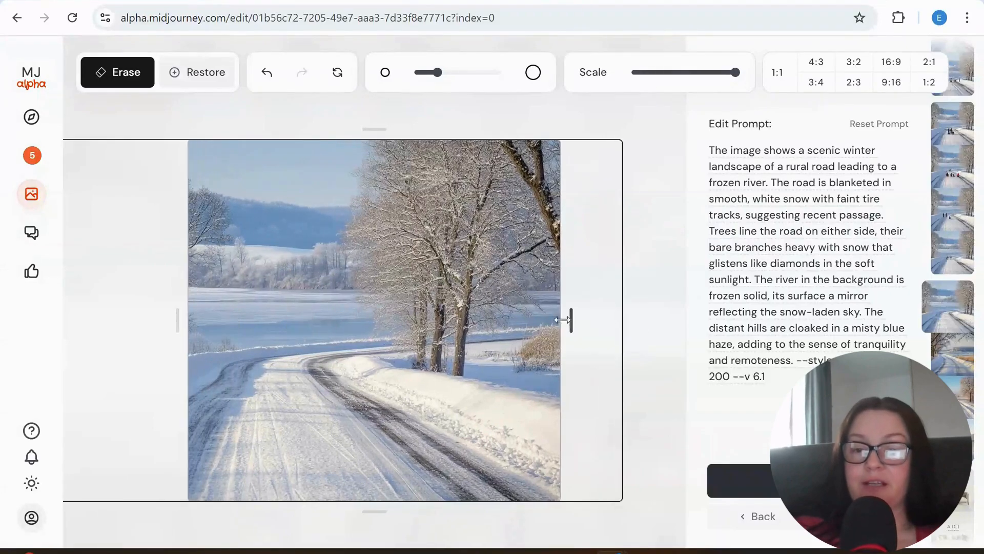
left_click_drag(563, 320, 667, 319)
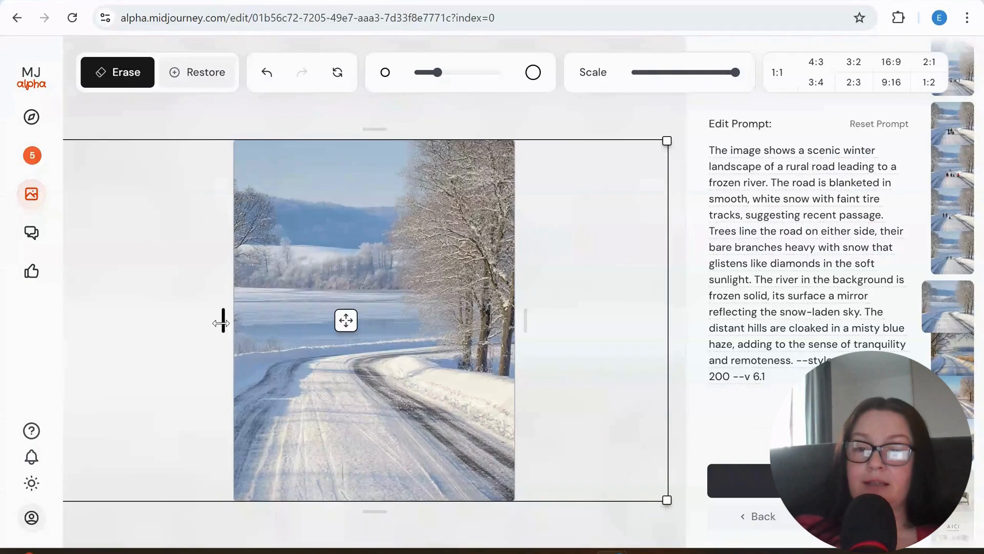
left_click_drag(221, 323, 207, 321)
left_click_drag(535, 318, 551, 317)
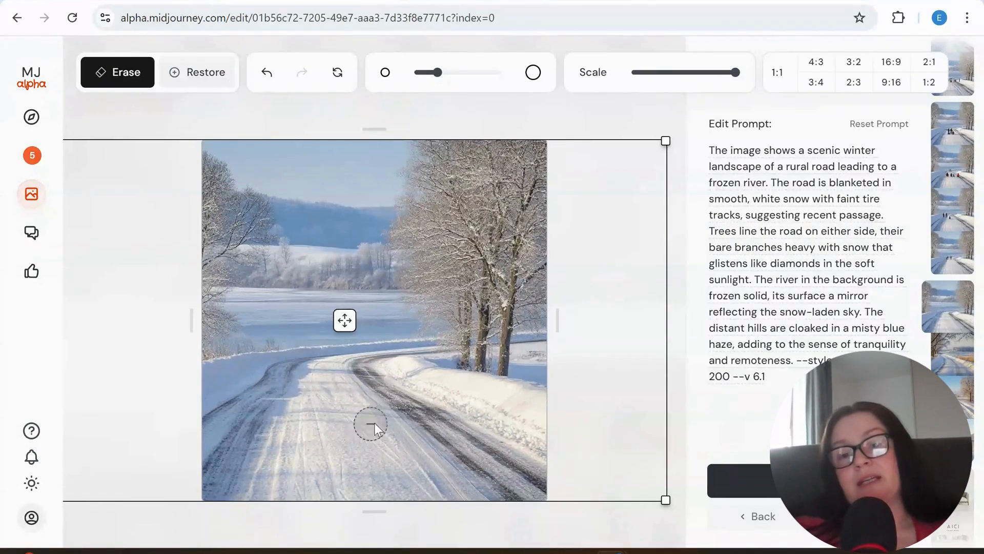
Erase a large area over the snowy road in the lower middle of the cropped image
mouse_move(378, 407)
left_mouse_down()
mouse_move(350, 424)
mouse_move(368, 369)
mouse_move(388, 409)
mouse_move(319, 420)
mouse_move(287, 380)
mouse_move(330, 367)
mouse_move(424, 406)
mouse_move(415, 449)
mouse_move(402, 405)
mouse_move(443, 384)
mouse_move(341, 344)
mouse_move(345, 392)
mouse_move(299, 392)
left_mouse_up()
mouse_move(266, 444)
left_mouse_down()
mouse_move(369, 494)
mouse_move(440, 444)
left_mouse_up()
mouse_move(401, 411)
left_mouse_down()
mouse_move(305, 440)
mouse_move(236, 399)
mouse_move(307, 398)
mouse_move(270, 438)
mouse_move(249, 438)
mouse_move(293, 442)
mouse_move(284, 447)
mouse_move(341, 469)
mouse_move(297, 487)
mouse_move(419, 479)
mouse_move(376, 490)
mouse_move(422, 471)
mouse_move(469, 470)
mouse_move(435, 462)
mouse_move(351, 365)
mouse_move(404, 343)
mouse_move(379, 363)
mouse_move(339, 336)
mouse_move(275, 349)
mouse_move(359, 332)
mouse_move(406, 338)
mouse_move(331, 318)
mouse_move(347, 323)
mouse_move(299, 330)
mouse_move(277, 315)
mouse_move(273, 344)
mouse_move(307, 350)
left_mouse_up()
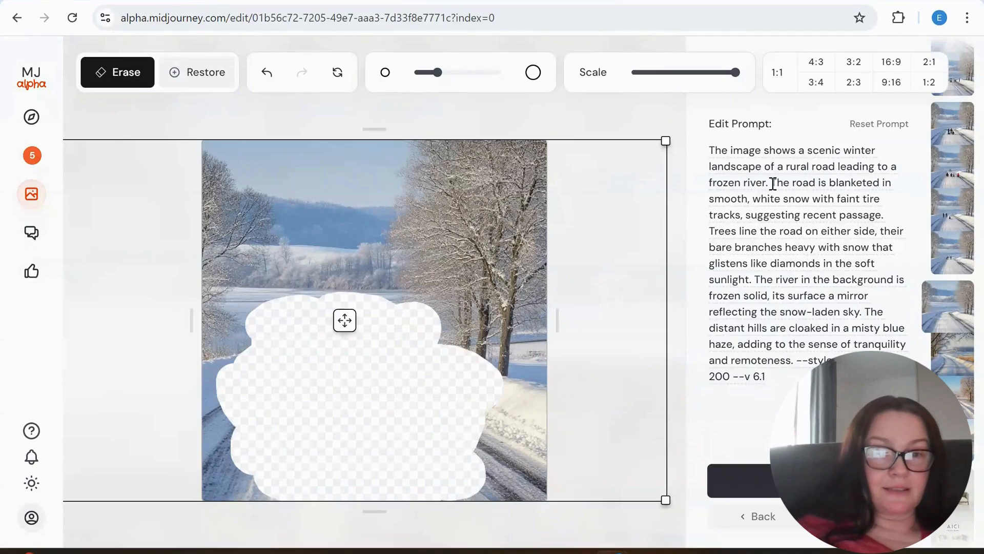
Delete the prompt's description after "frozen river", including the full stop, while keeping the style, stylize and version parameters
left_click_drag(772, 182, 841, 362)
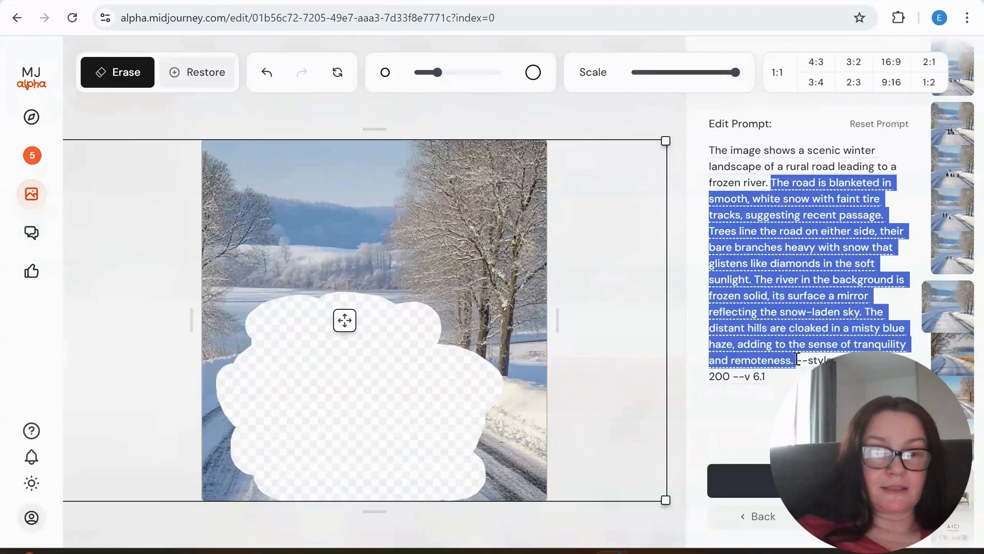
key("BackSpace")
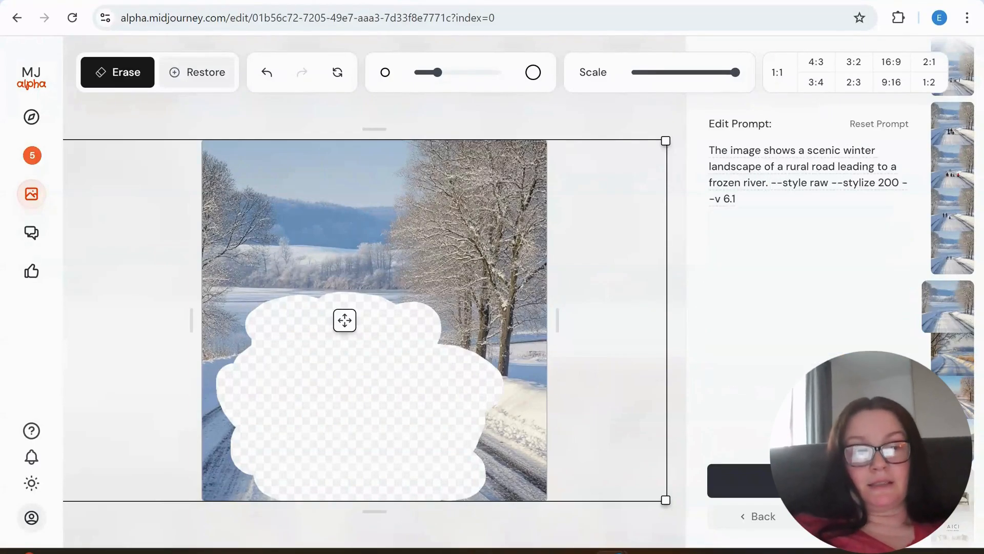
key("BackSpace")
key("BackSpace")
Add ", with christmassy horse and carriage rattling on the road" after "frozen river" in the edit prompt
type(", wit")
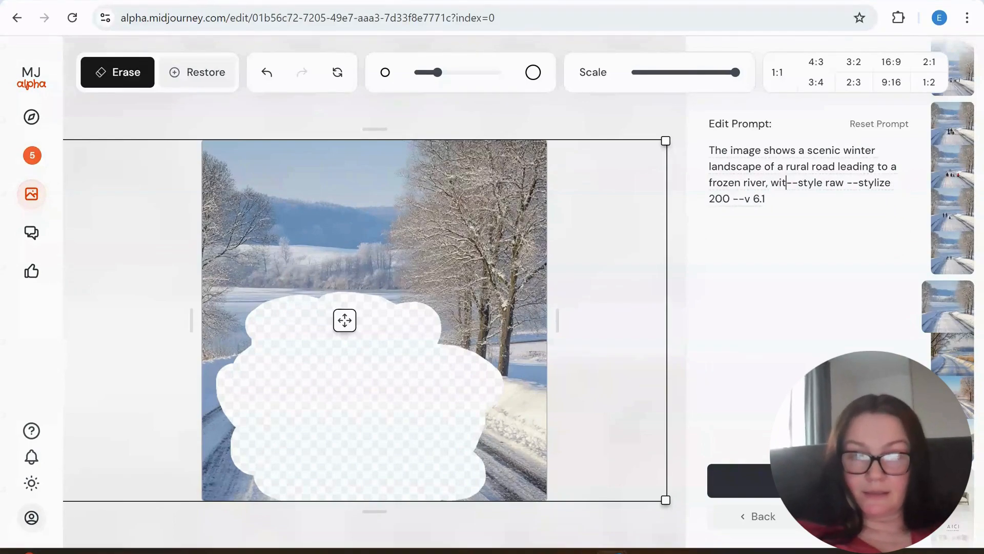
type("h christ")
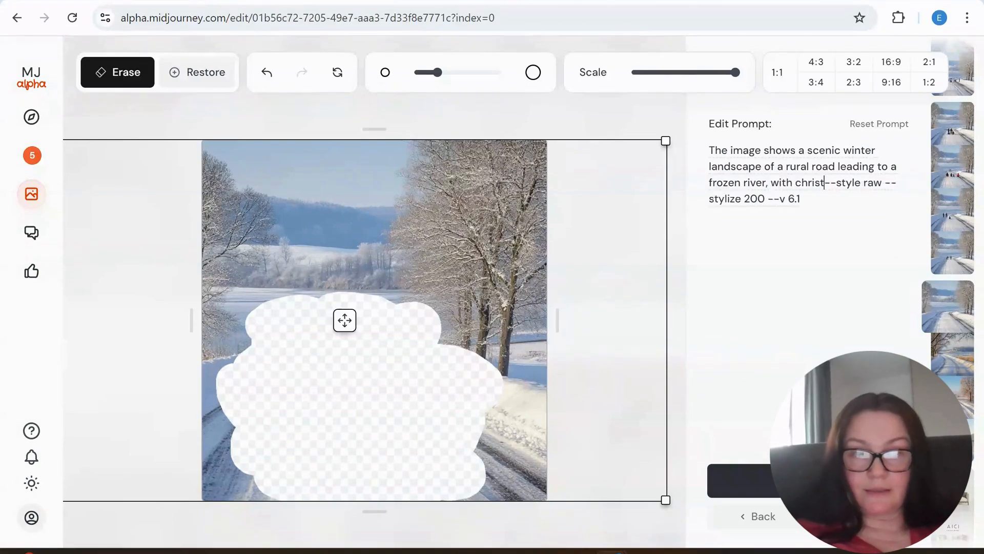
type("massy hor")
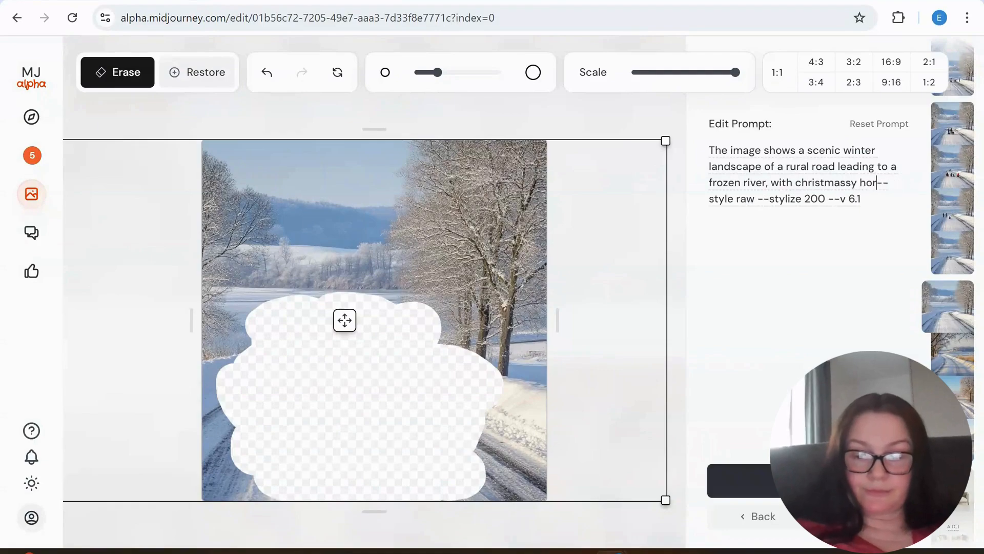
type("se and carriage")
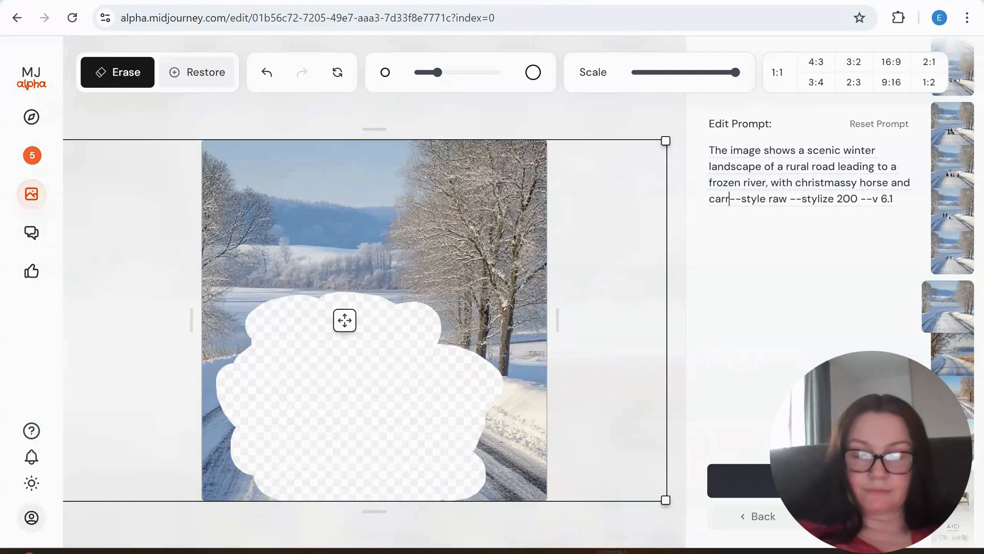
type(" rattlin")
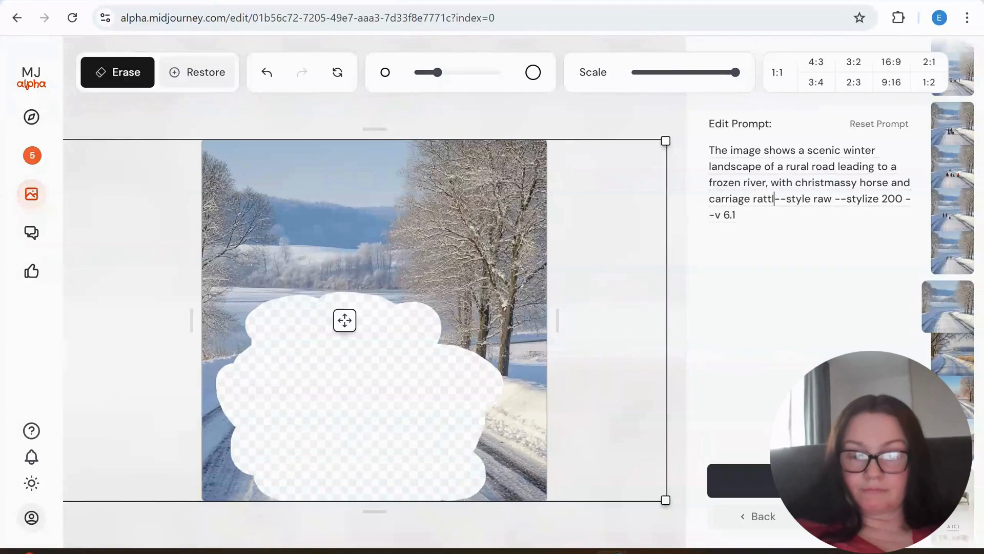
type("g --style raw --styl")
key("BackSpace")
key("BackSpace")
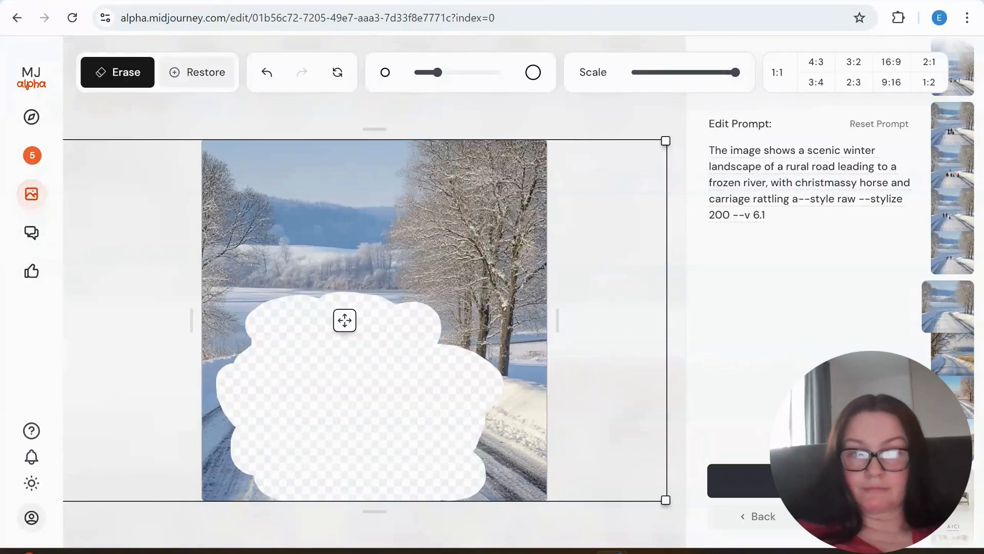
type("on the ro")
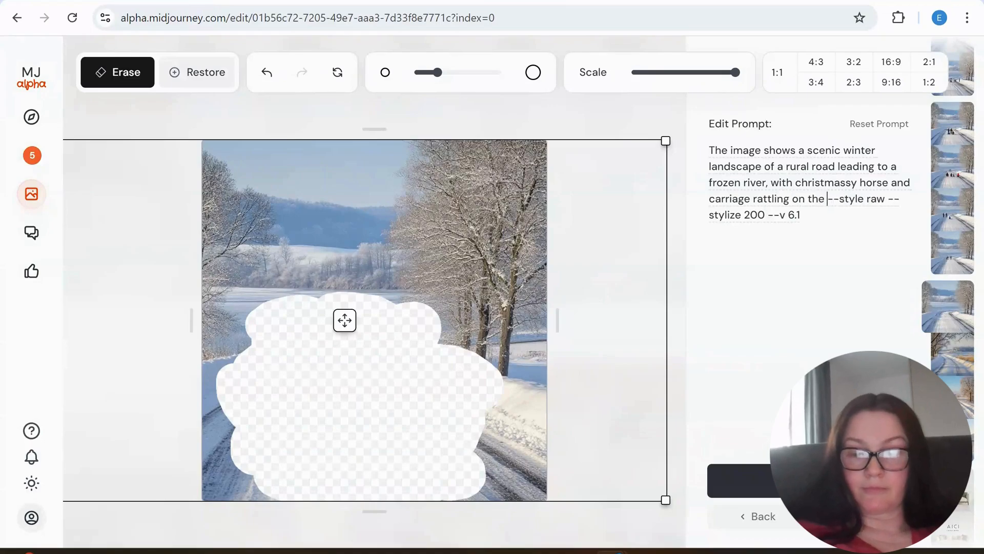
type("ad")
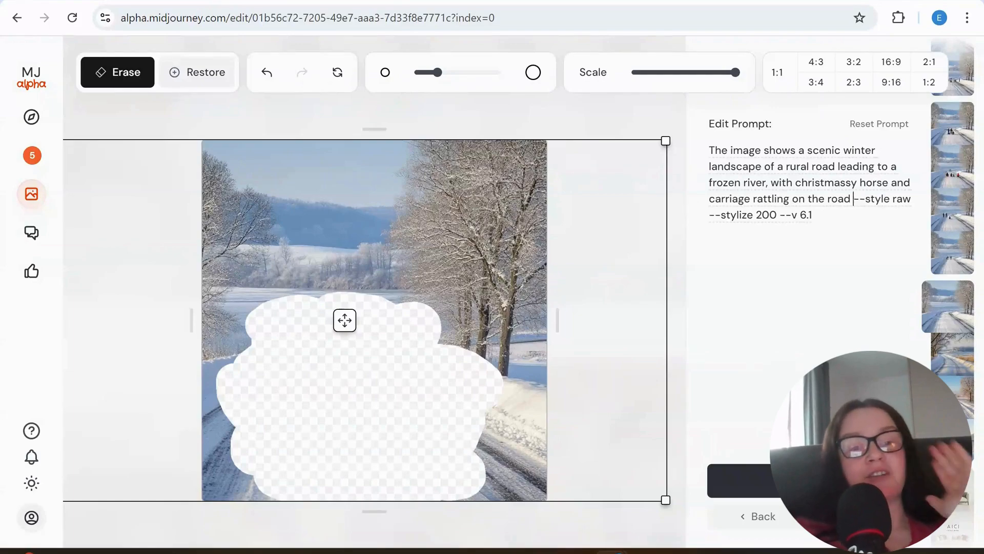
left_click(853, 200)
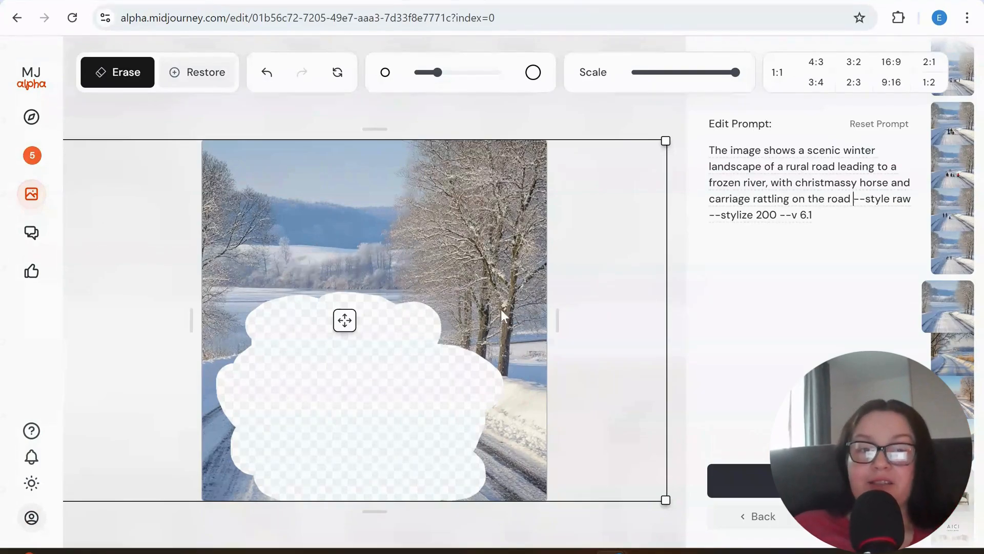
Enlarge the erased area around the road up to the far riverbank and erase a separate patch of sky
mouse_move(402, 306)
left_mouse_down()
mouse_move(288, 308)
mouse_move(340, 300)
mouse_move(292, 320)
left_mouse_up()
mouse_move(247, 354)
left_mouse_down()
mouse_move(272, 383)
mouse_move(428, 350)
mouse_move(464, 309)
mouse_move(434, 311)
mouse_move(454, 330)
mouse_move(440, 332)
mouse_move(320, 301)
left_mouse_up()
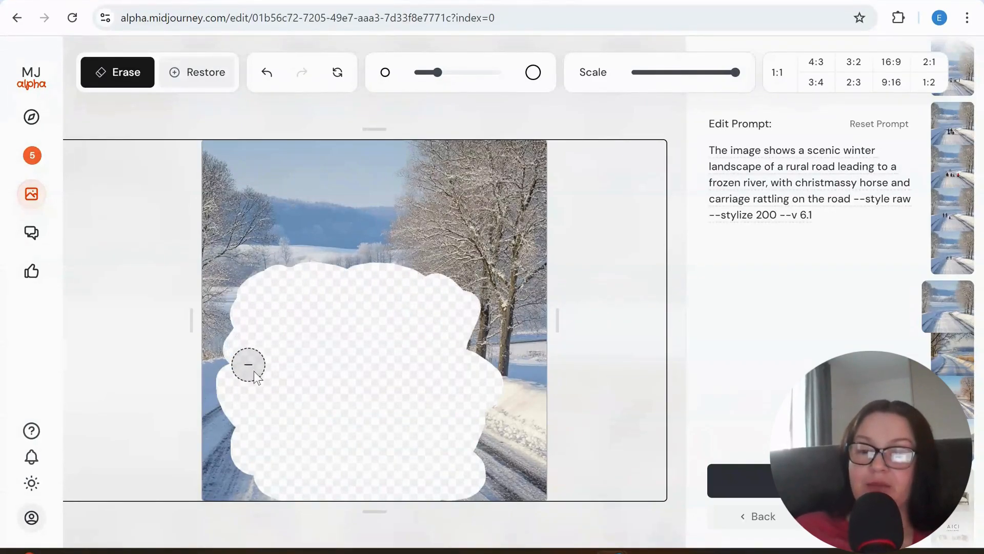
mouse_move(254, 370)
left_mouse_down()
mouse_move(291, 494)
mouse_move(246, 458)
mouse_move(250, 494)
mouse_move(413, 494)
mouse_move(500, 428)
mouse_move(487, 440)
mouse_move(467, 333)
mouse_move(457, 377)
mouse_move(308, 271)
mouse_move(343, 281)
left_mouse_up()
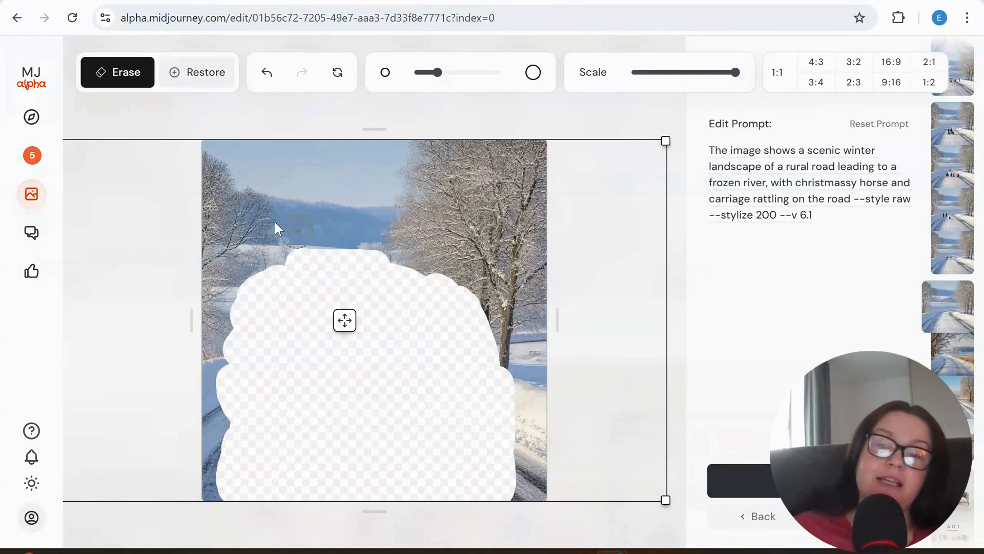
mouse_move(270, 173)
left_mouse_down()
mouse_move(340, 169)
mouse_move(253, 169)
mouse_move(374, 191)
mouse_move(267, 201)
mouse_move(342, 205)
mouse_move(238, 160)
mouse_move(369, 156)
mouse_move(279, 157)
mouse_move(318, 153)
left_mouse_up()
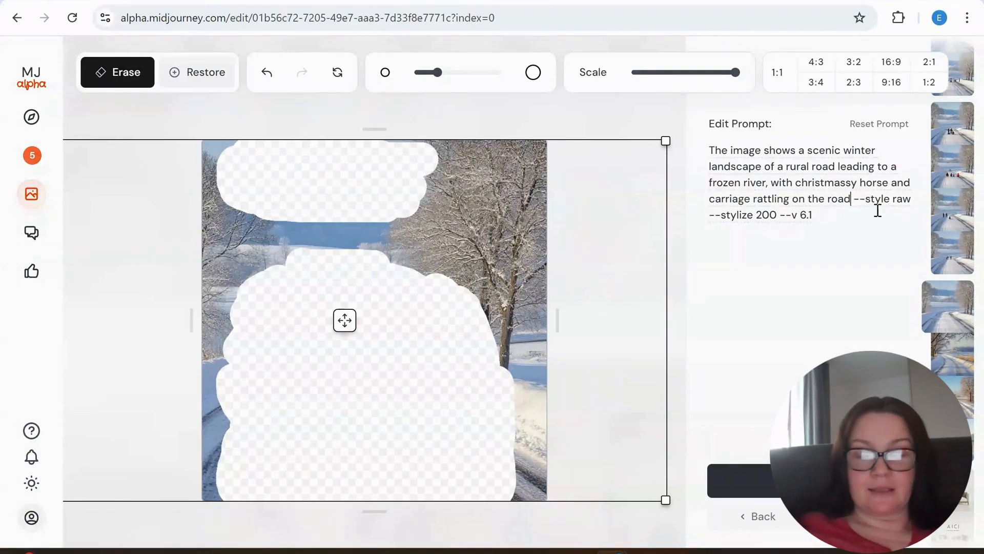
Add "and a large hawk flying above" to the prompt after "rattling on the road"
type("and a")
type(" large hawk")
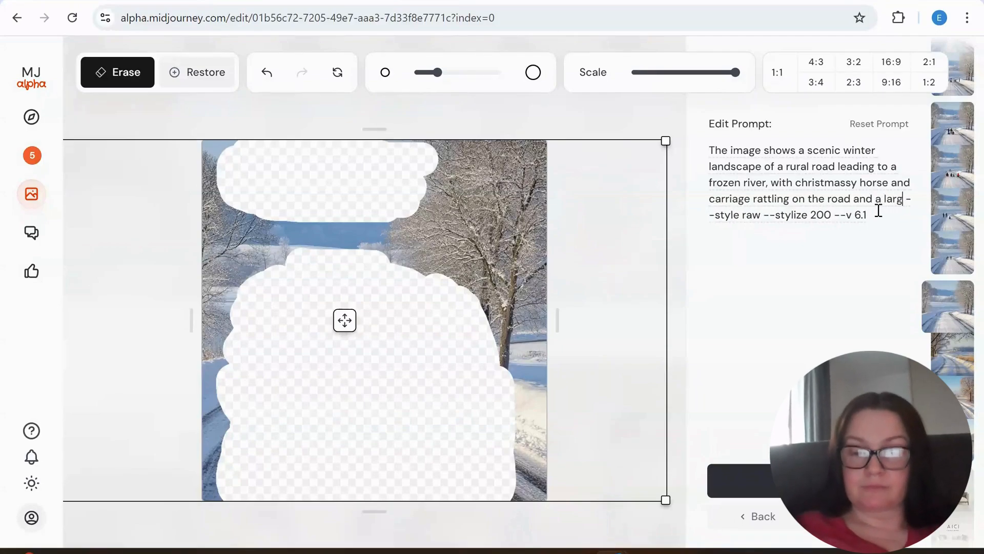
type(" flying")
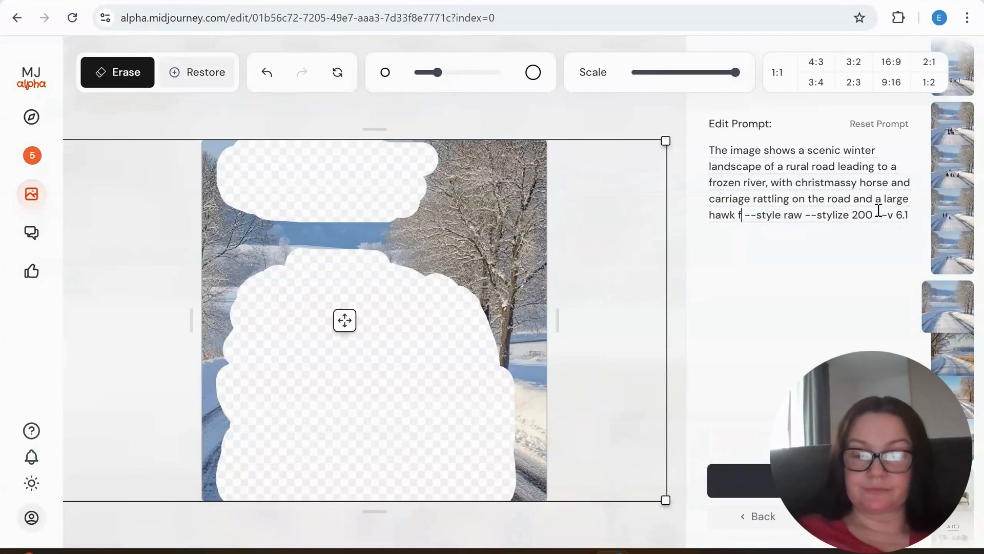
type(" a")
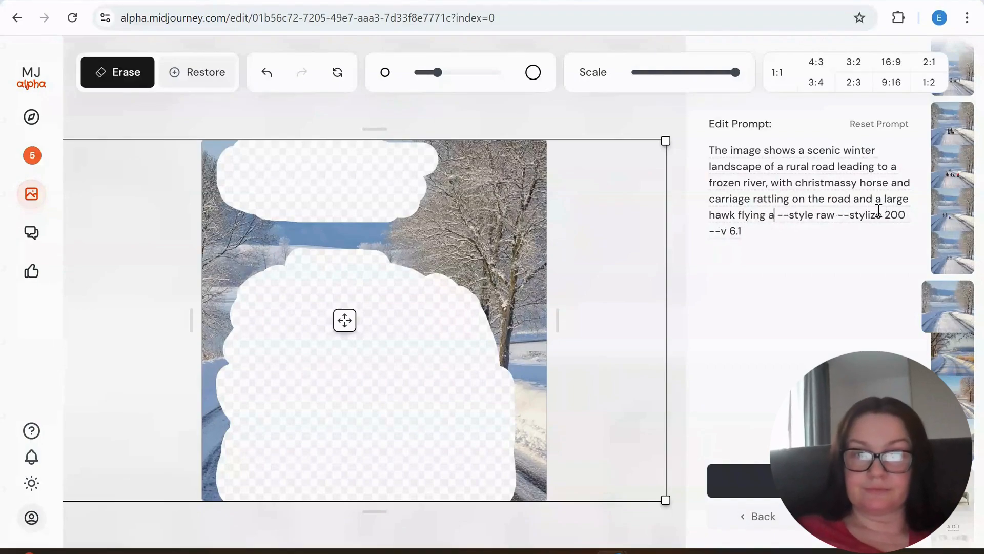
type("bove")
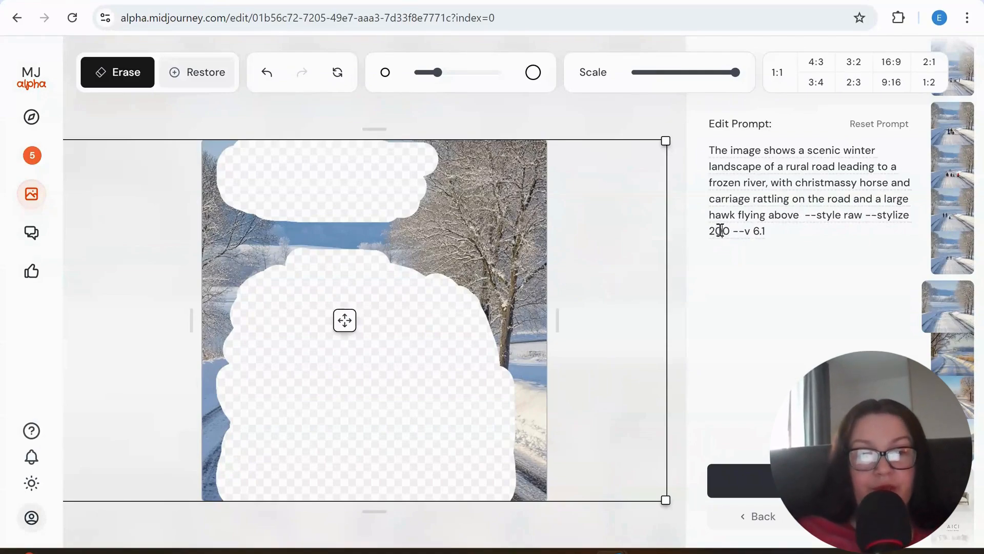
Set the prompt's stylize parameter to 50 and submit the winter road edit
left_click_drag(721, 230, 710, 230)
type("5")
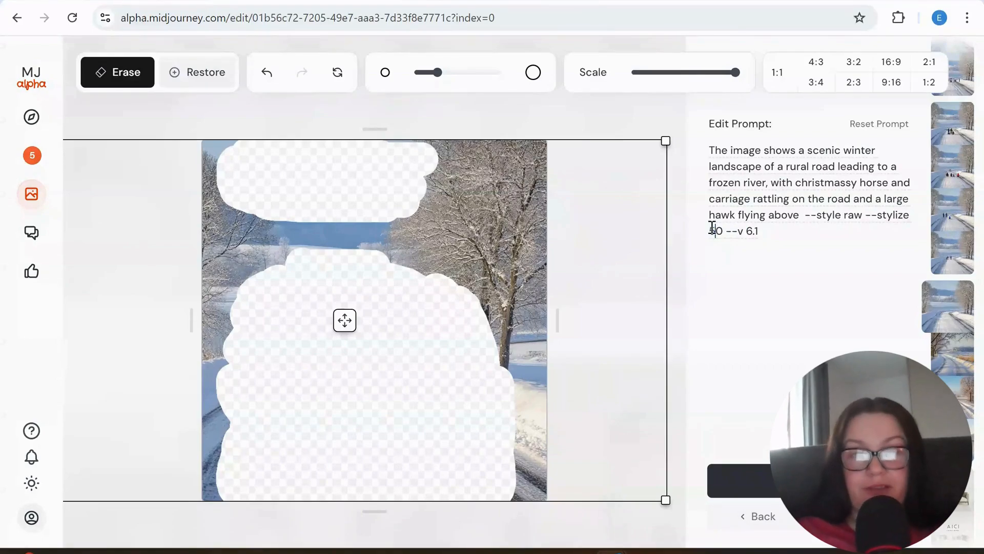
type("0")
key("BackSpace")
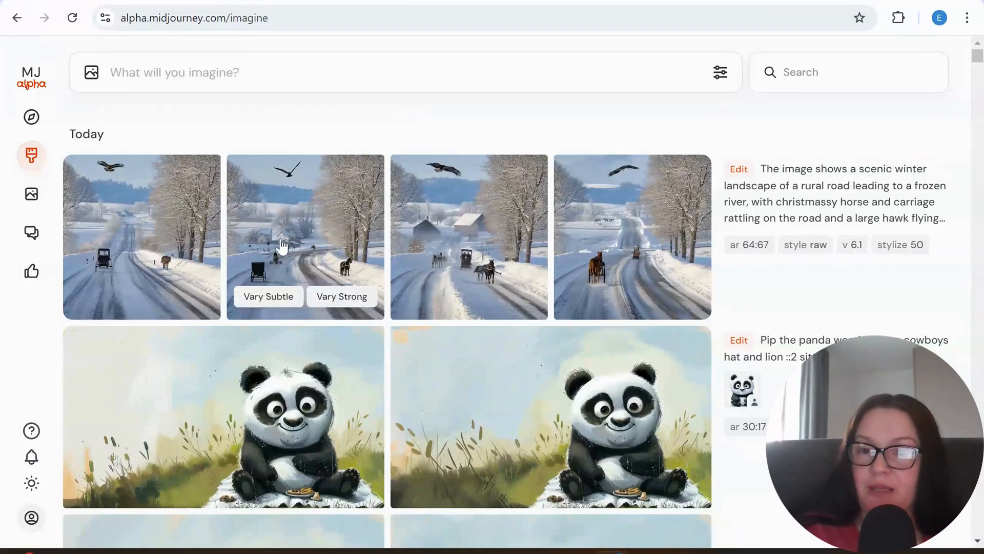
Examine the four horse-and-carriage winter road results one by one, viewing the fourth one enlarged
left_click(119, 231)
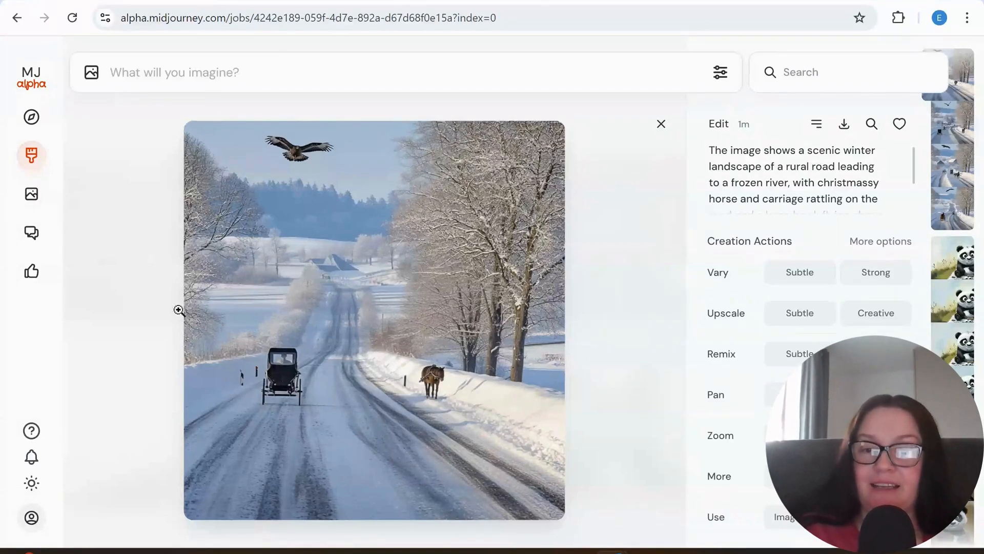
left_click(103, 138)
left_click(301, 248)
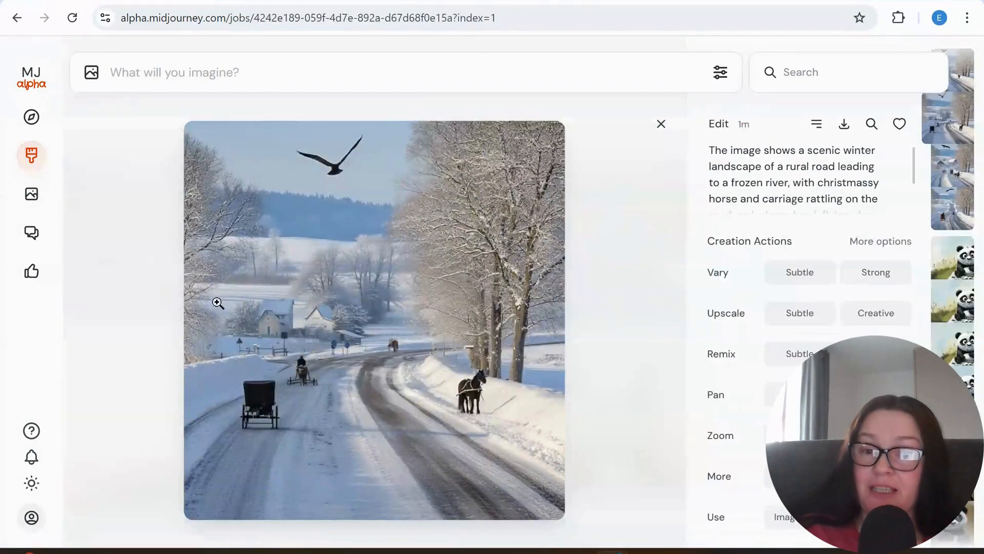
left_click(133, 133)
left_click(466, 260)
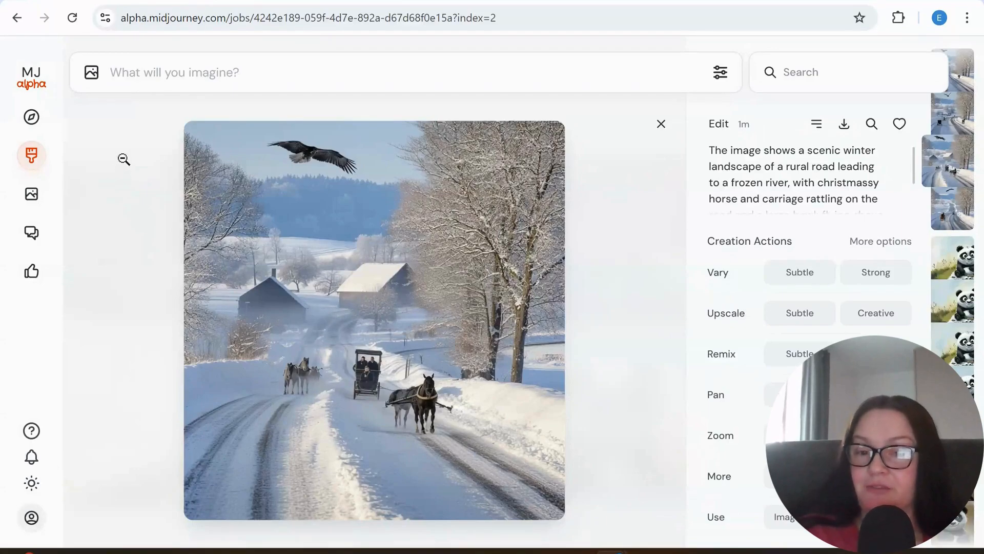
left_click(107, 127)
left_click(620, 221)
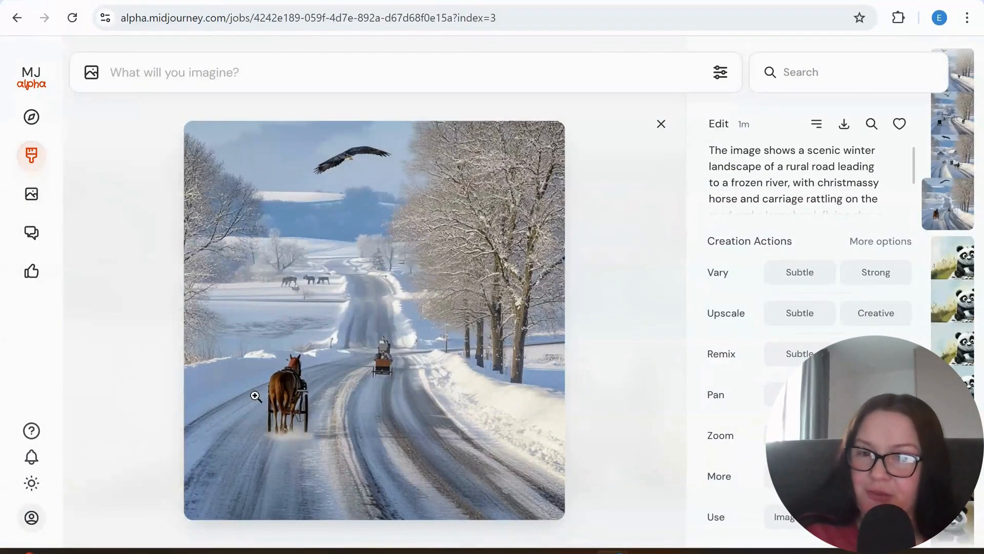
left_click(312, 315)
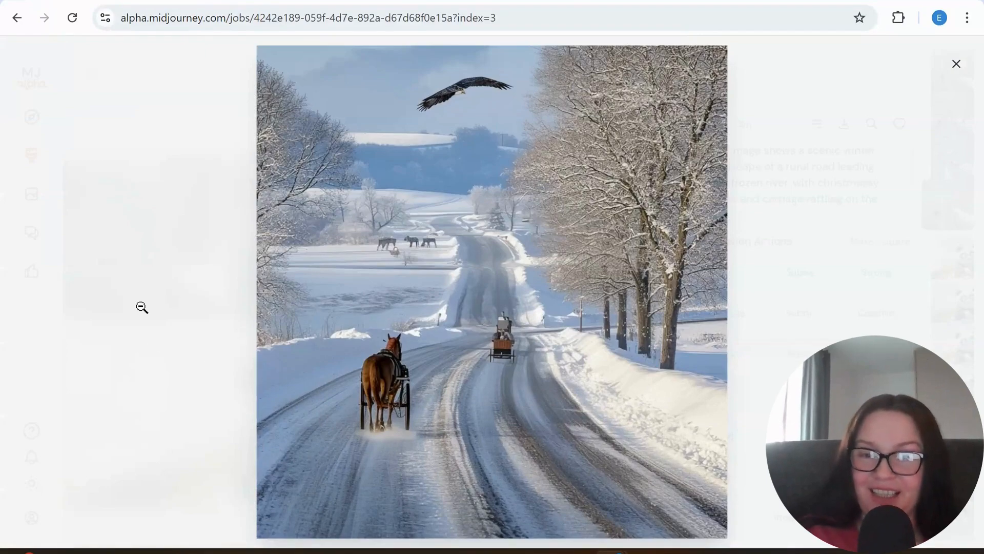
left_click(60, 99)
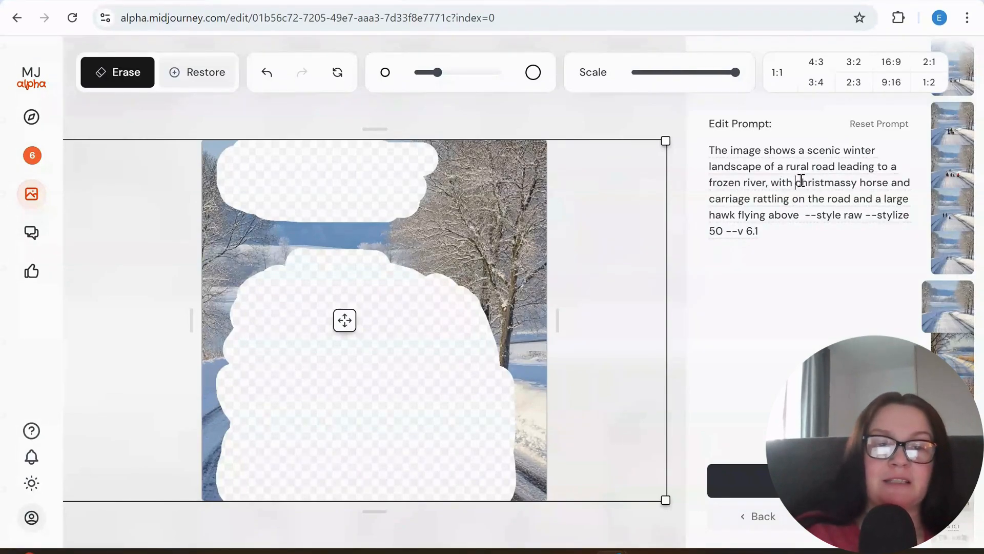
Replace "christmassy horse and carriage rattling on the road" in the winter road edit prompt with "children playing and sledging on the road"
left_click_drag(797, 182, 754, 199)
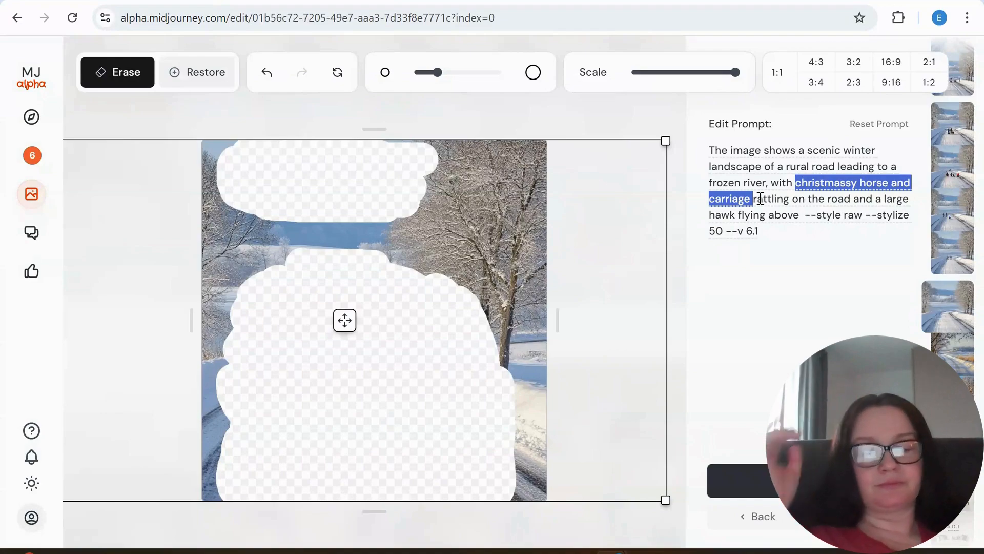
type("child")
type("ren pla")
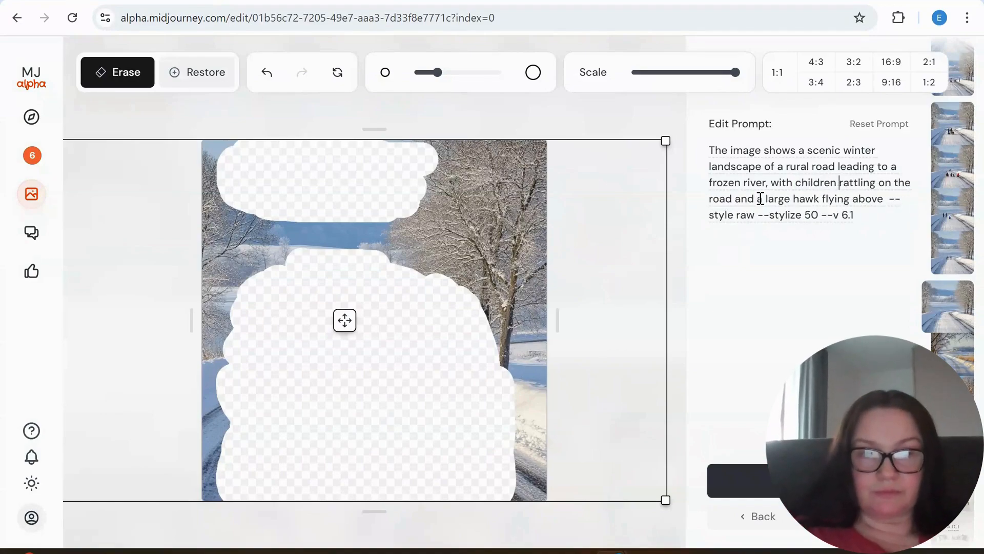
type("ying an")
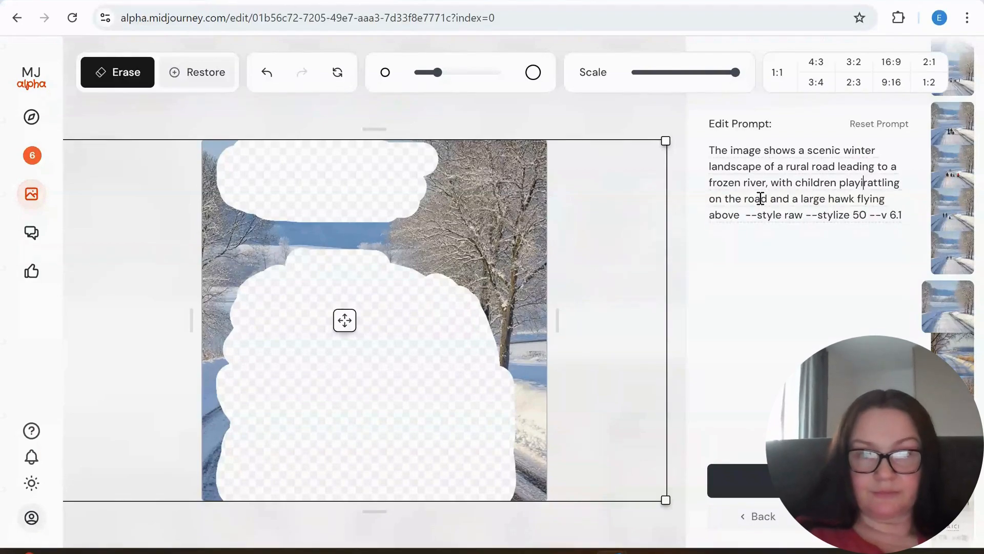
type("d sledg")
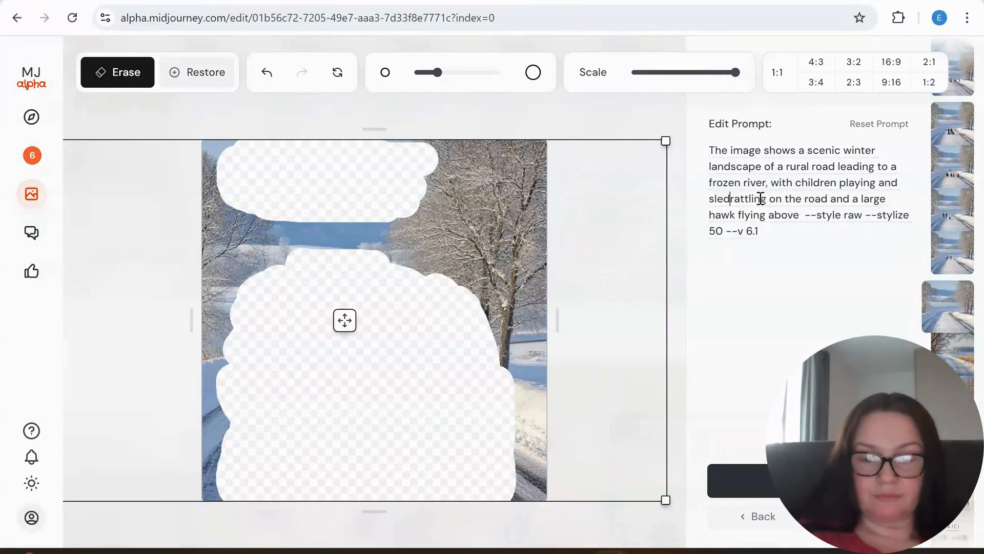
type("in")
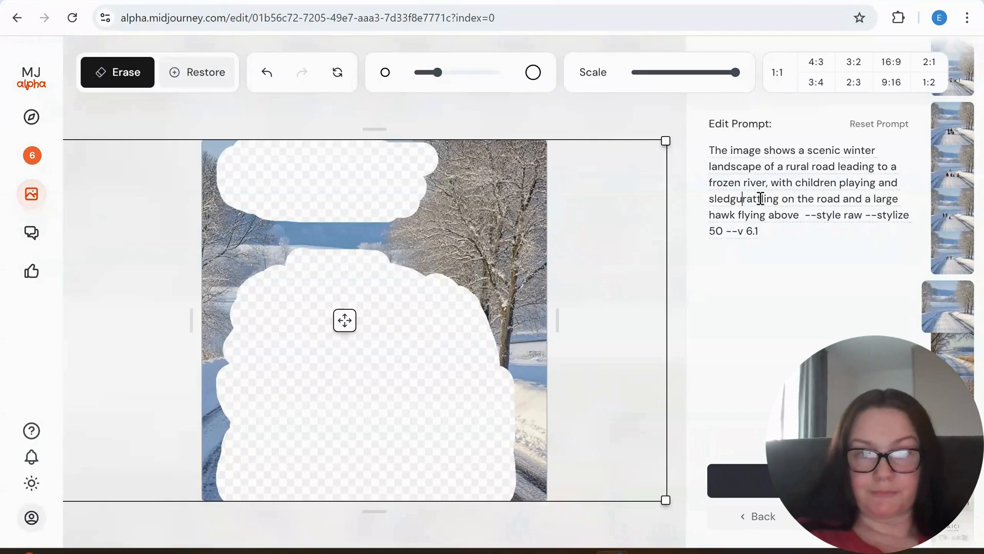
type("g on the ")
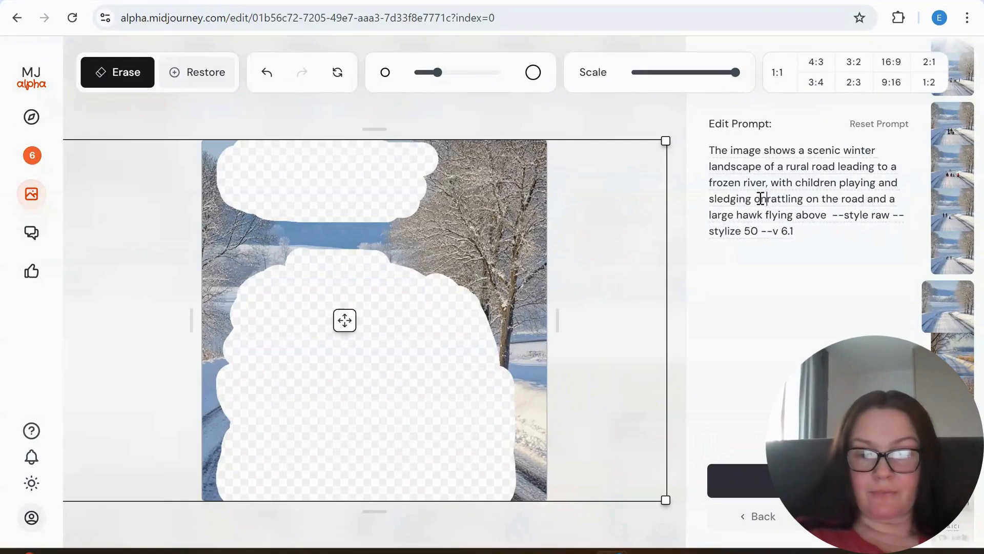
type("road")
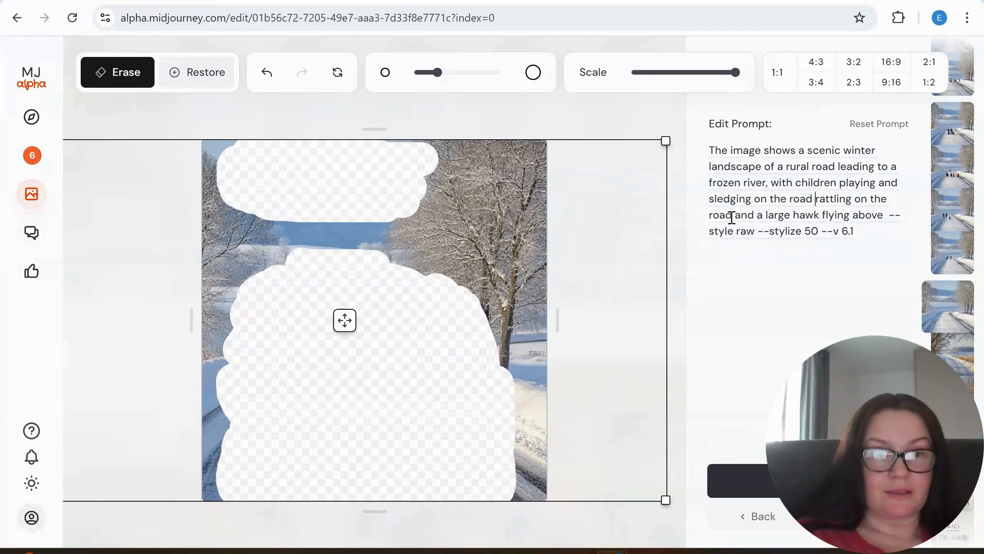
left_click_drag(731, 217, 811, 195)
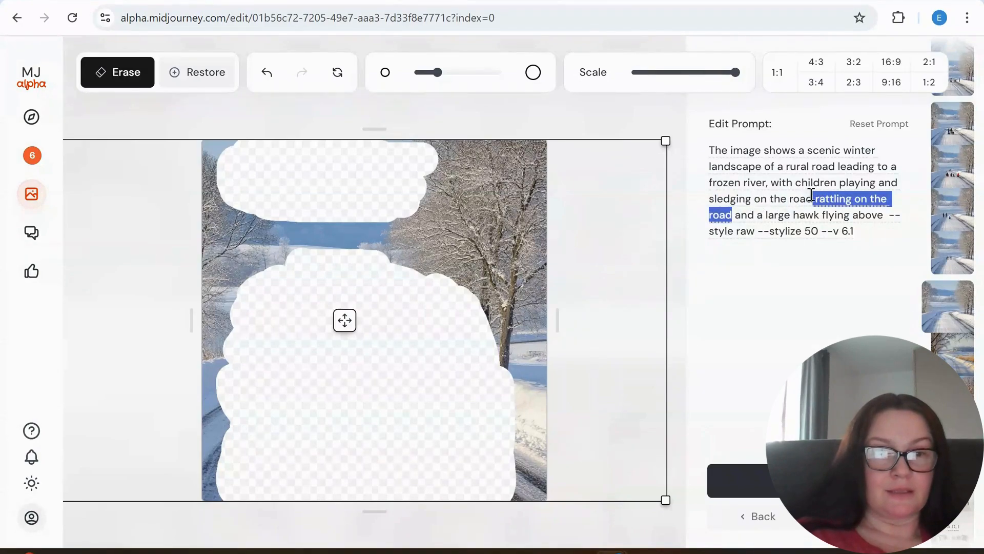
key("BackSpace")
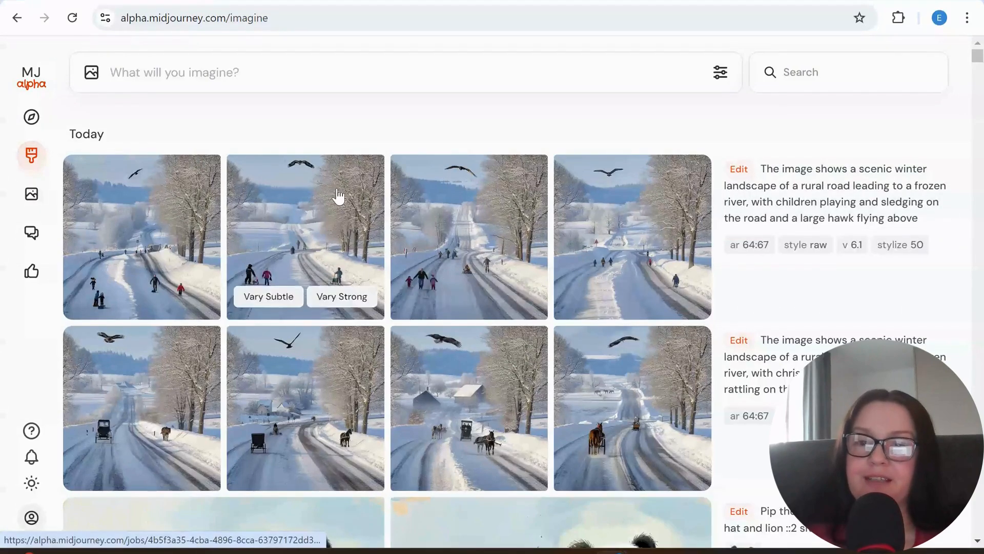
Examine the four winter road results with sledging children one by one, viewing the first one enlarged
left_click(157, 216)
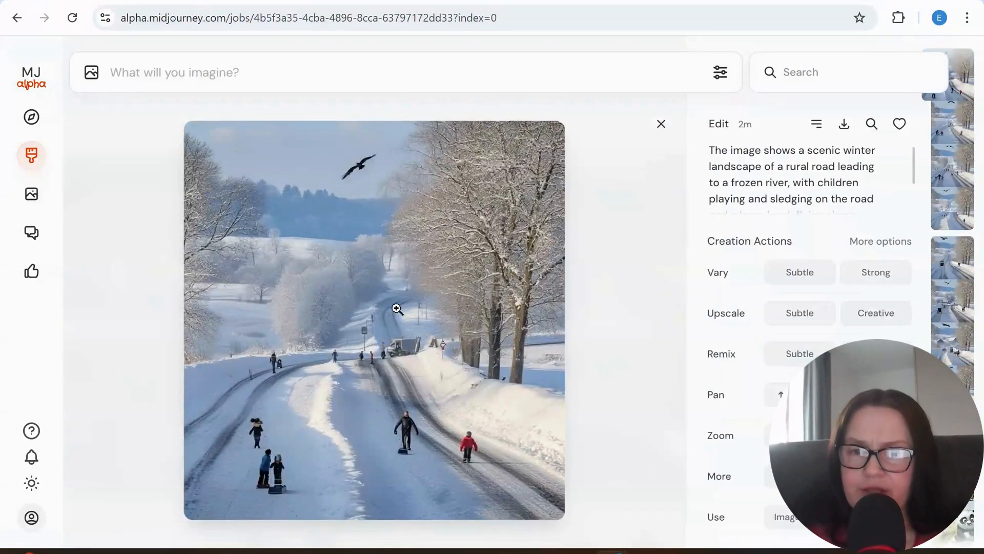
left_click(397, 308)
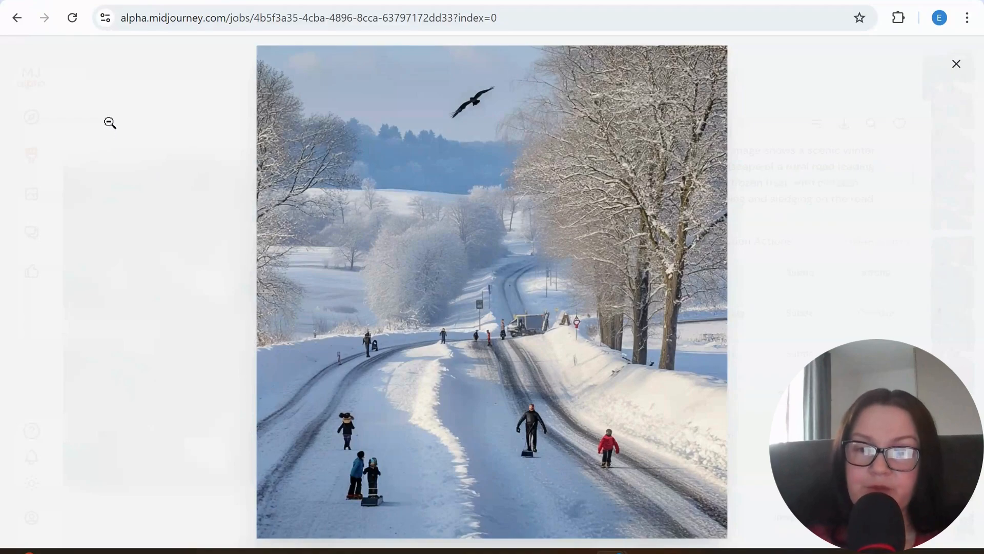
left_click(956, 63)
left_click(152, 131)
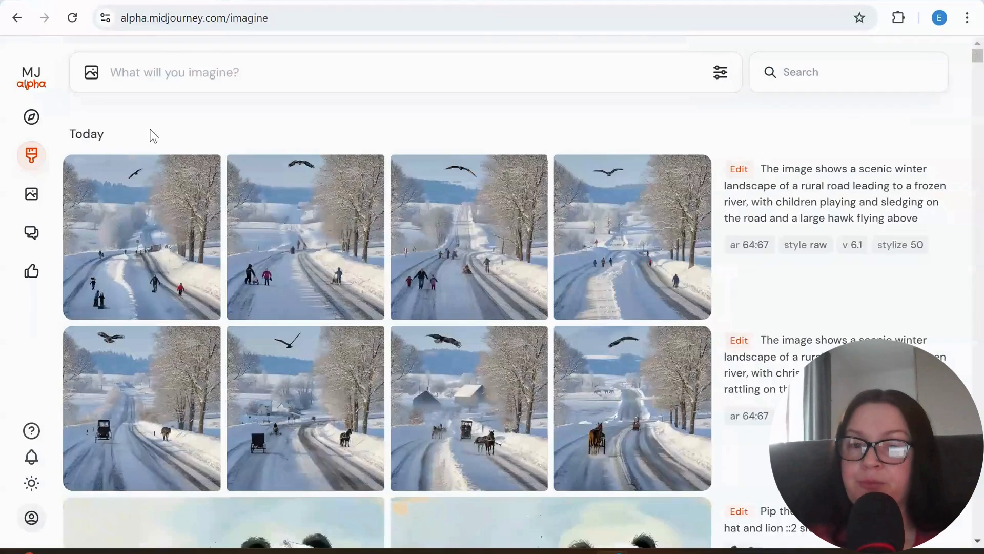
left_click(141, 214)
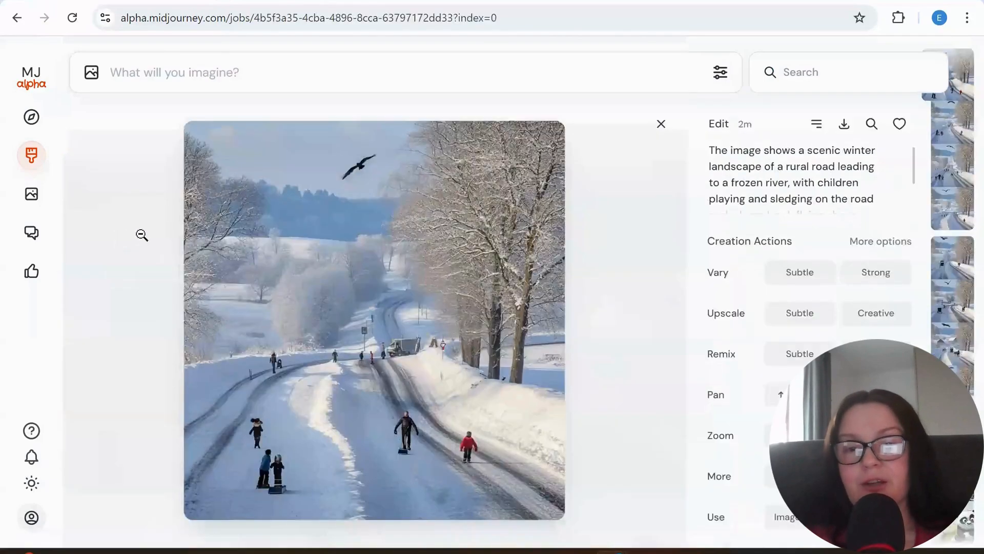
left_click(127, 173)
left_click(318, 203)
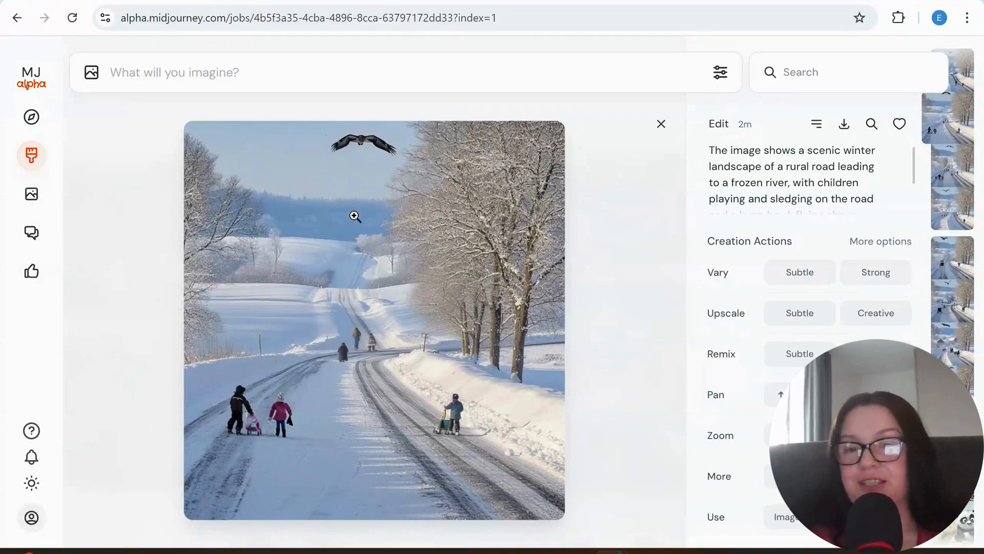
left_click(133, 145)
left_click(458, 221)
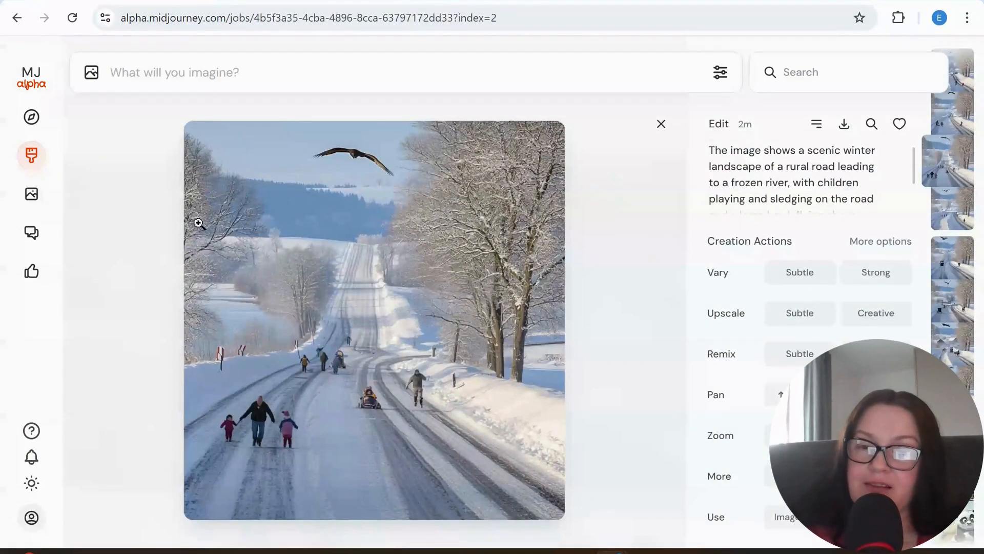
left_click(129, 200)
left_click(617, 229)
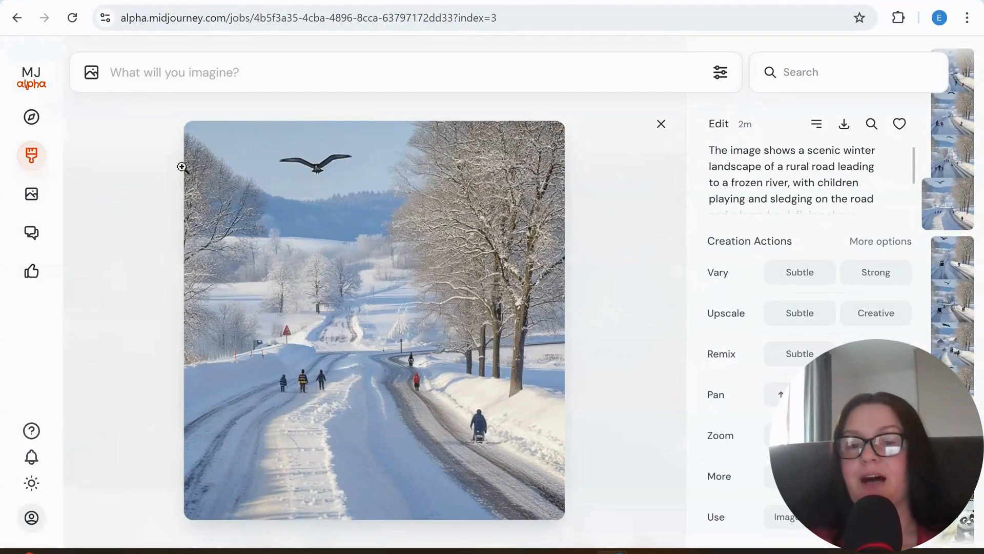
left_click(134, 163)
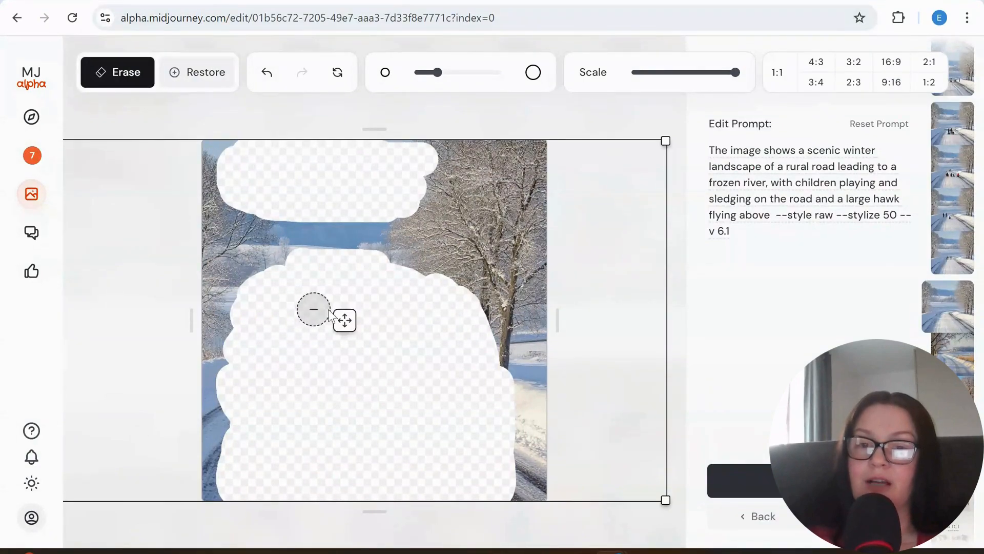
left_click(196, 74)
left_click(126, 77)
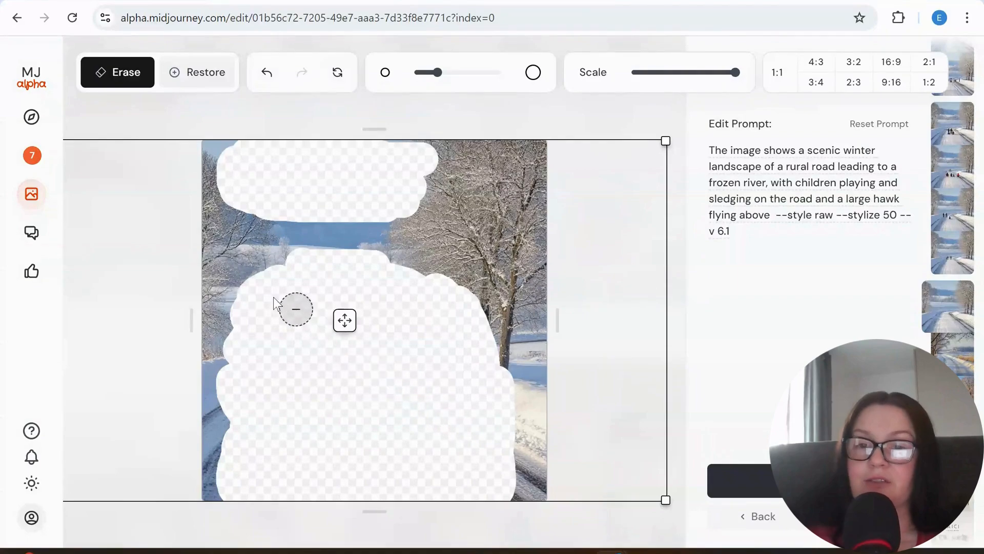
mouse_move(290, 308)
left_mouse_down()
mouse_move(234, 288)
mouse_move(294, 289)
left_mouse_up()
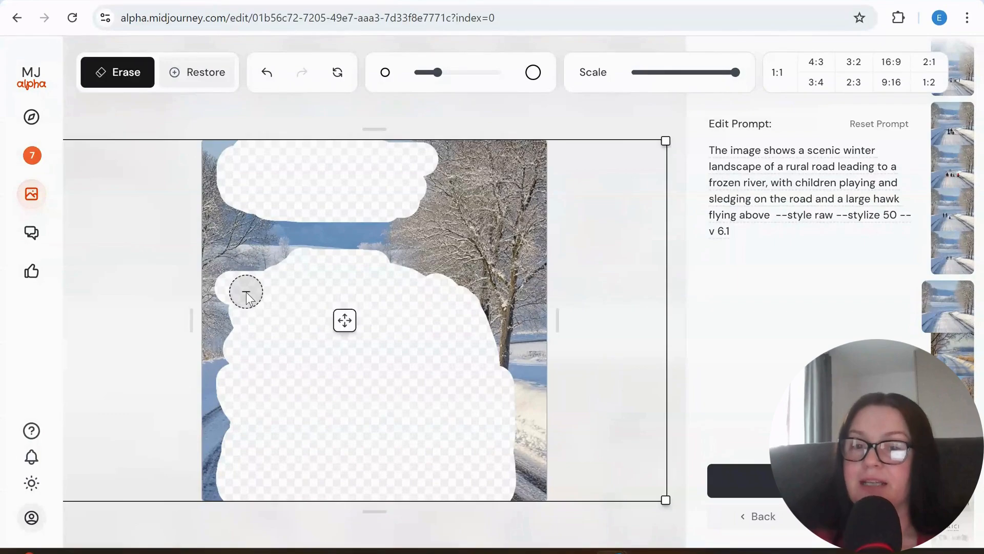
mouse_move(239, 288)
left_mouse_down()
mouse_move(308, 283)
mouse_move(299, 332)
left_mouse_up()
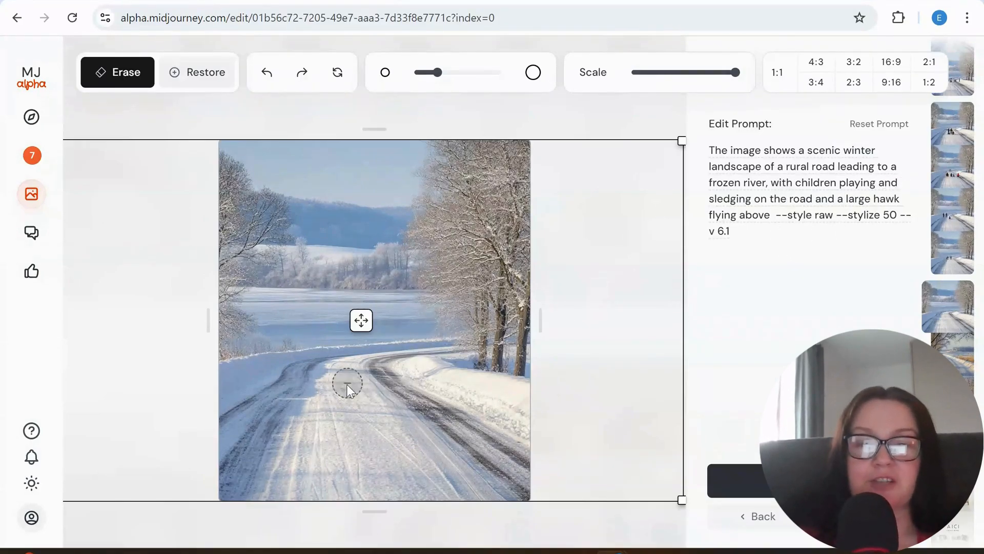
Erase only the middle of the road in the foreground and a smaller patch of sky between the trees
left_click(301, 389)
mouse_move(301, 455)
left_mouse_down()
mouse_move(313, 490)
mouse_move(322, 384)
mouse_move(344, 454)
mouse_move(335, 486)
left_mouse_up()
mouse_move(347, 400)
left_mouse_down()
mouse_move(358, 501)
mouse_move(333, 487)
mouse_move(294, 486)
mouse_move(373, 490)
mouse_move(385, 399)
mouse_move(360, 380)
mouse_move(378, 437)
mouse_move(386, 384)
mouse_move(402, 486)
mouse_move(393, 452)
mouse_move(325, 483)
mouse_move(295, 446)
mouse_move(290, 475)
left_mouse_up()
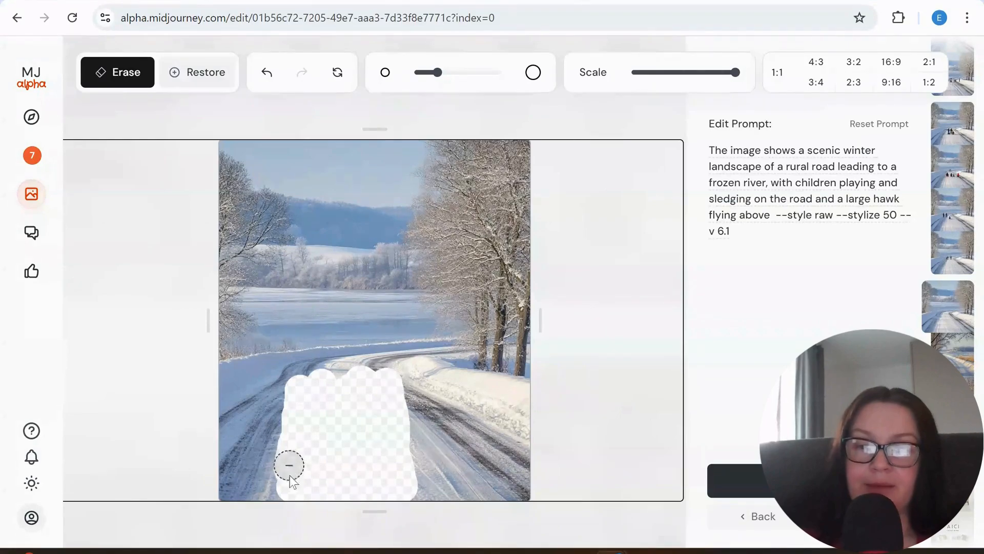
mouse_move(290, 169)
left_mouse_down()
mouse_move(404, 179)
mouse_move(291, 180)
mouse_move(398, 196)
left_mouse_up()
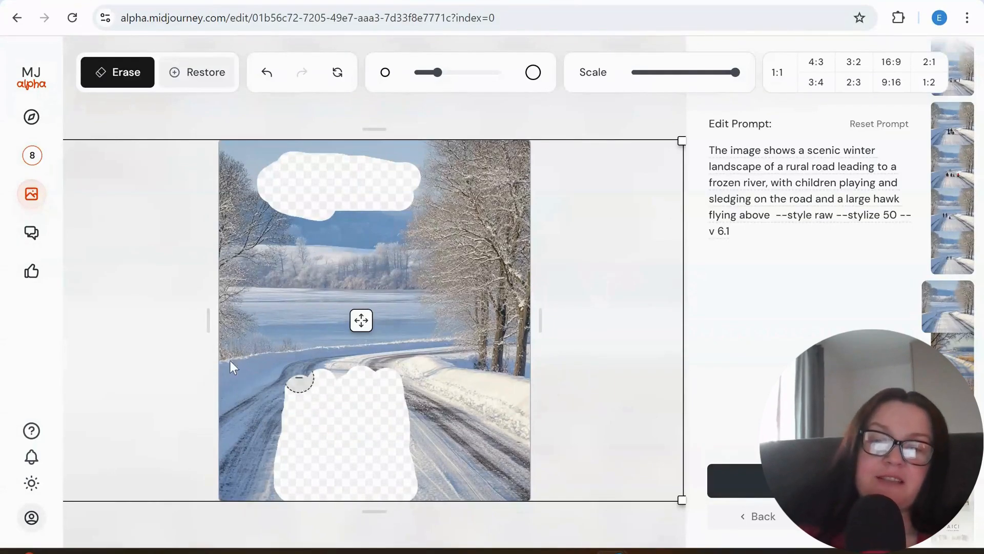
Examine the first of the newest winter road results enlarged, checking the children and hawk, and return to the results overview
left_click(32, 155)
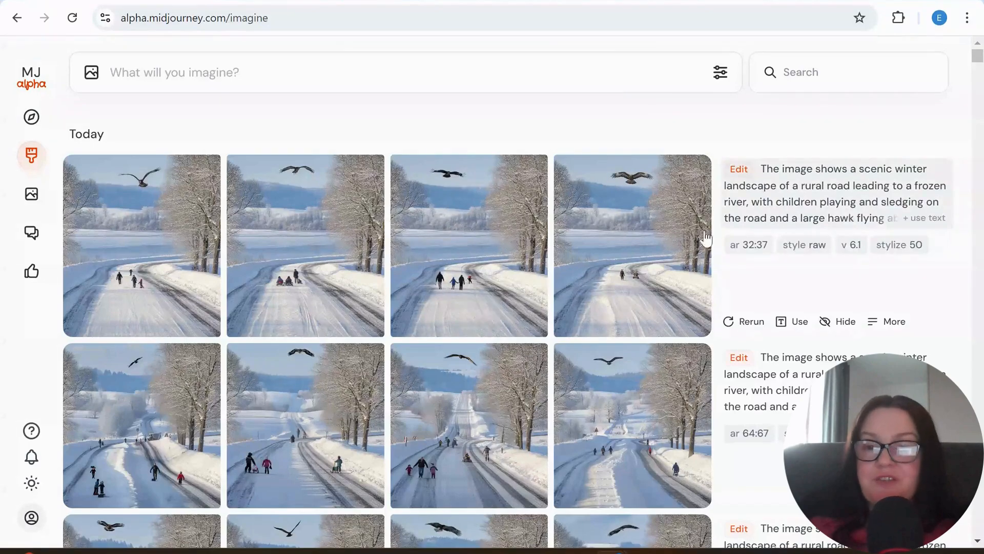
left_click(145, 252)
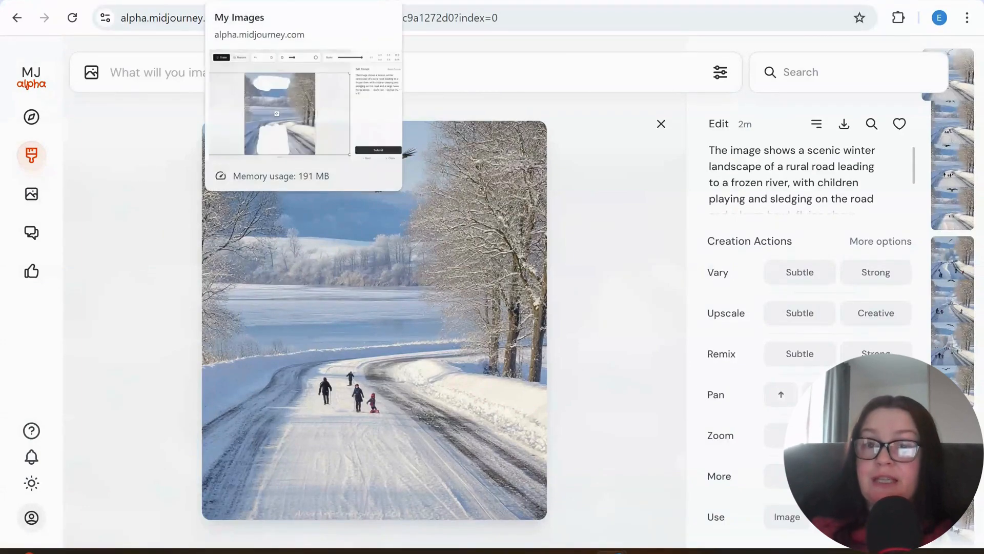
left_click(287, 1)
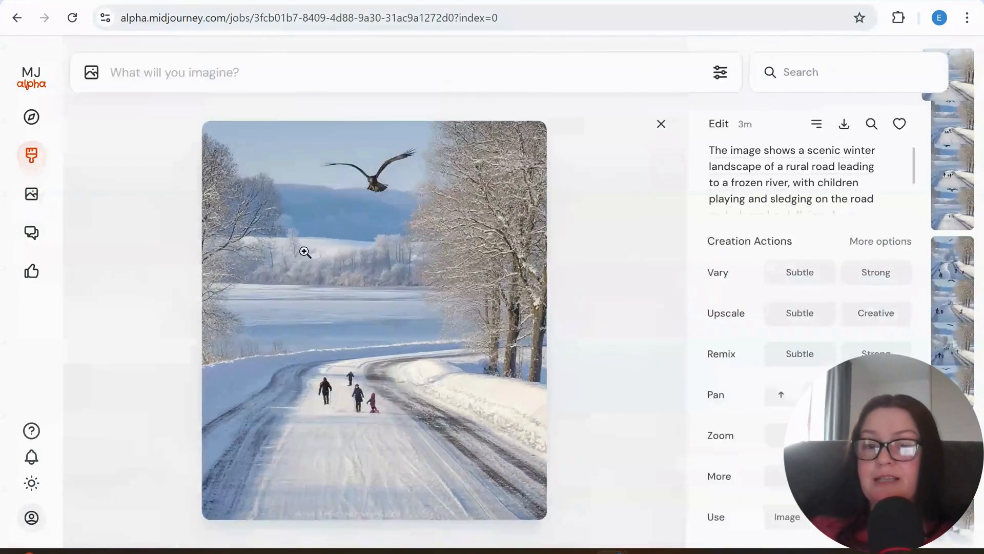
left_click(370, 285)
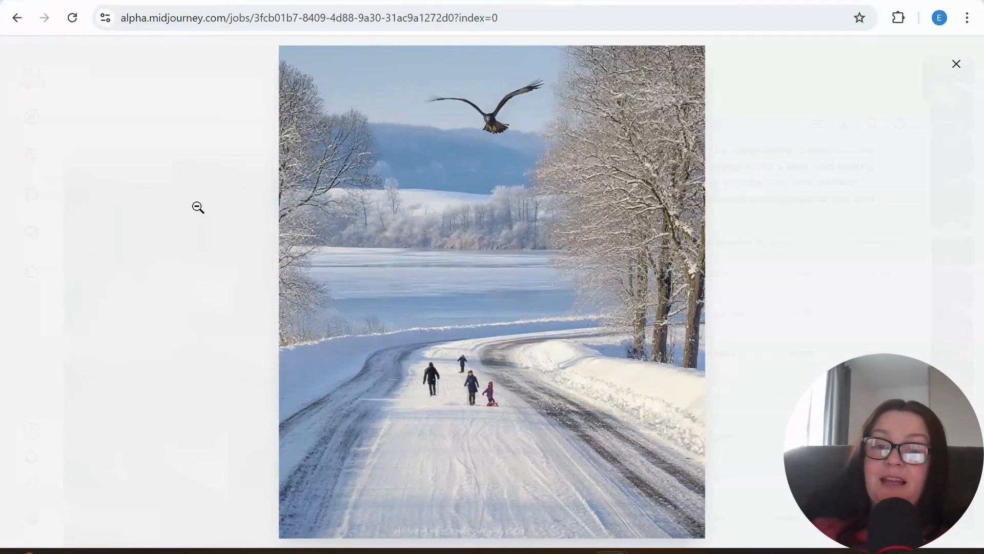
left_click(494, 355)
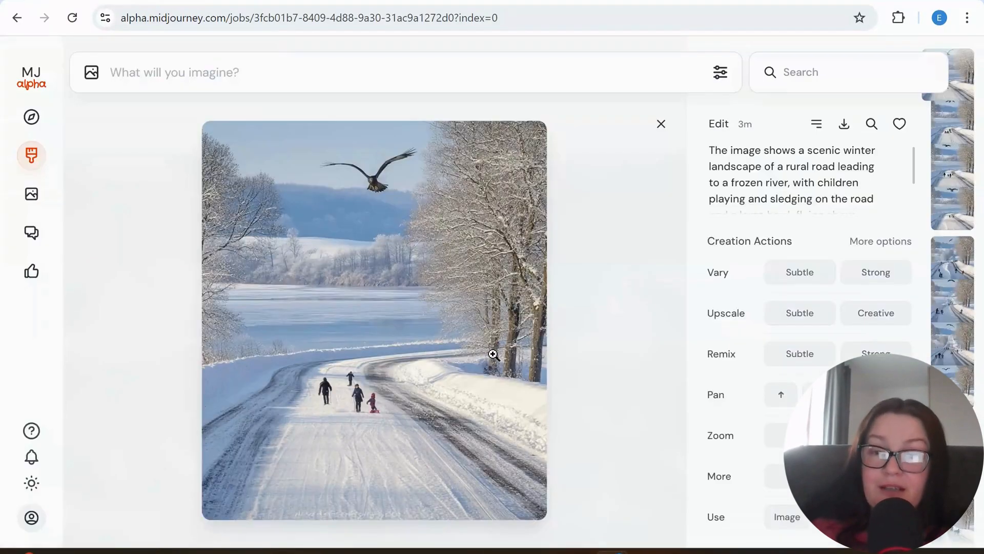
left_click(352, 339)
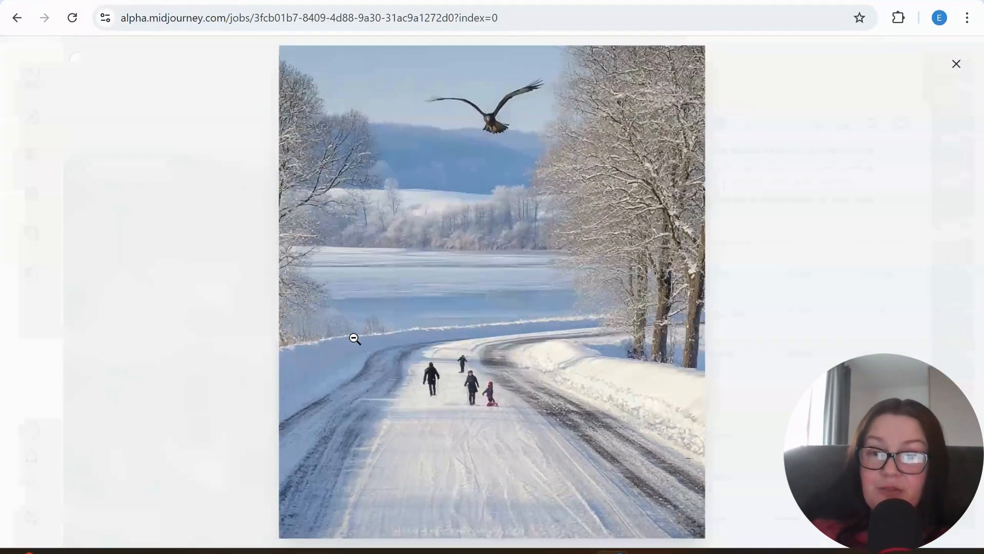
left_click(170, 205)
left_click(109, 132)
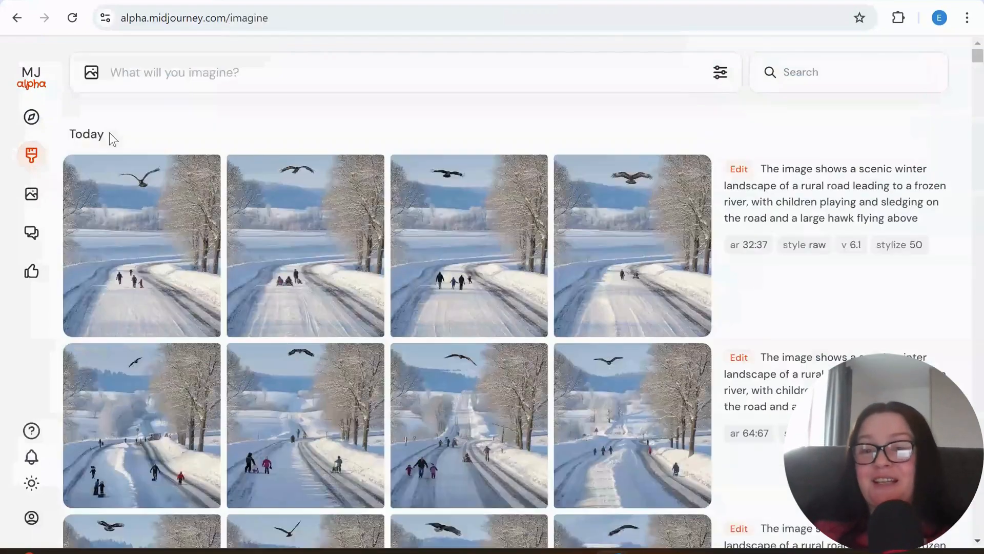
Examine the second, third and fourth of the newest winter road results one by one, viewing the second one enlarged
left_click(303, 229)
left_click(346, 247)
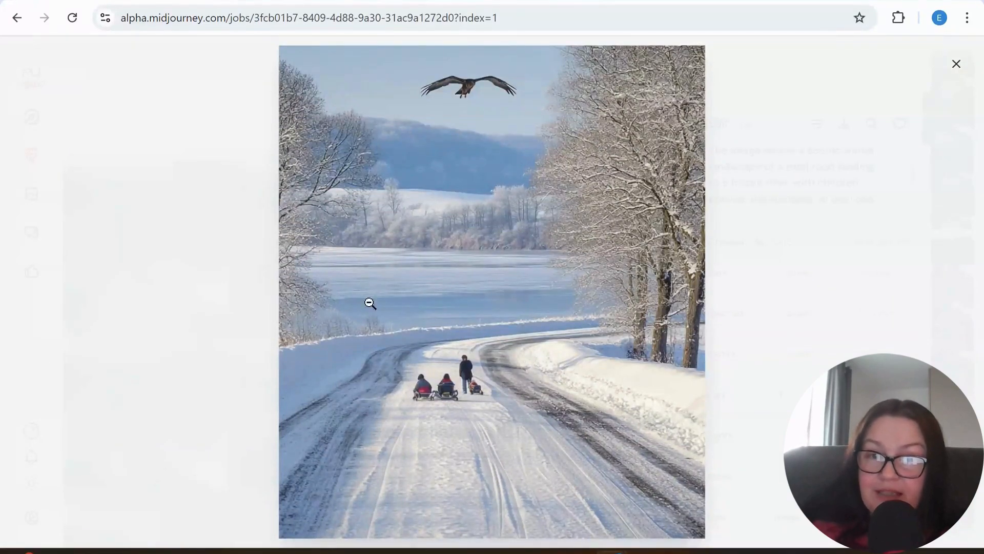
left_click(177, 153)
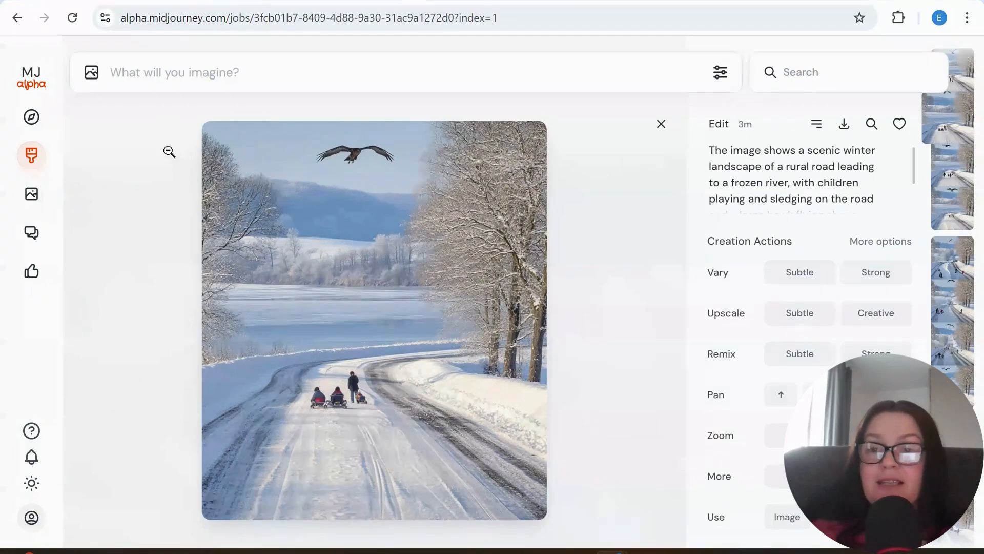
left_click(159, 148)
left_click(444, 234)
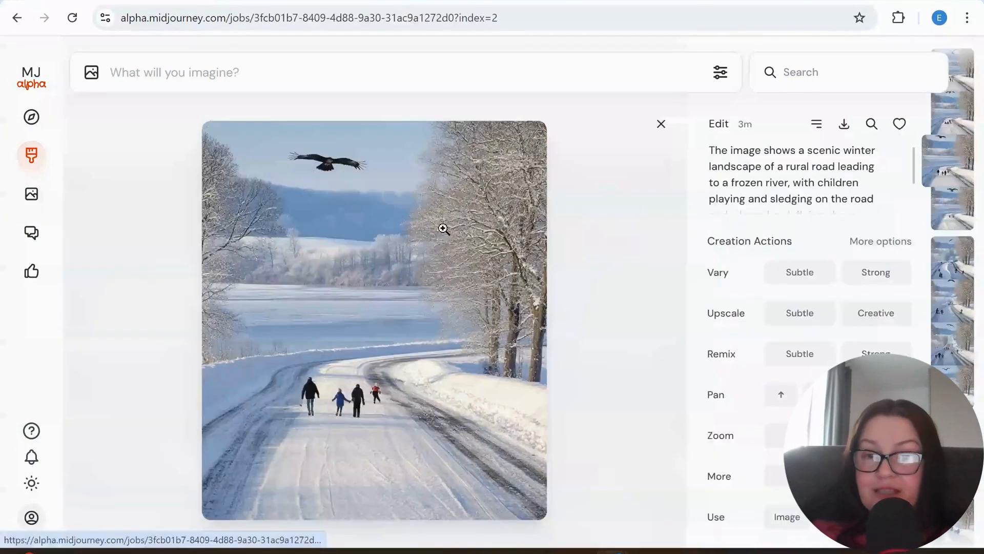
left_click(132, 162)
left_click(631, 241)
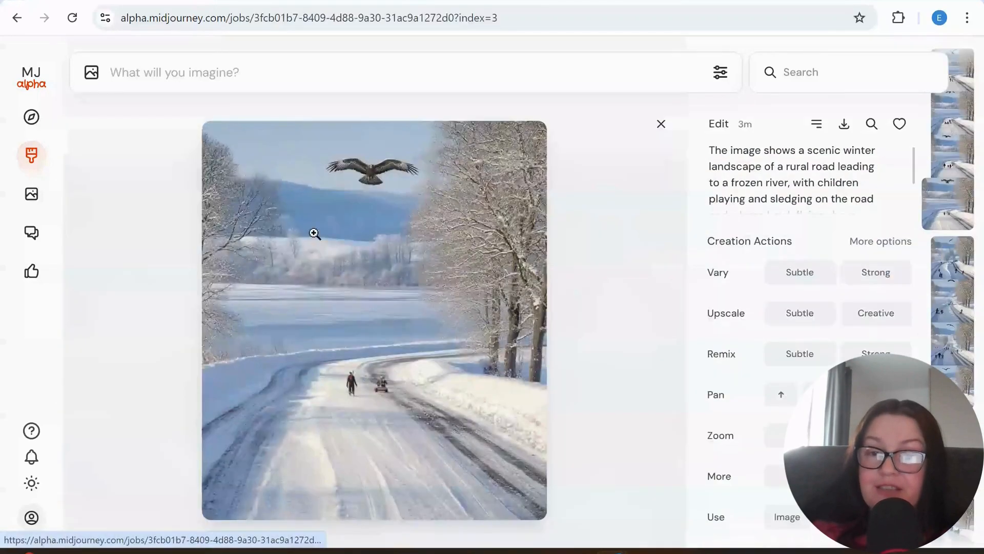
left_click(130, 199)
Review the earlier winter road results, opening the first one with sledging children for comparison with the newest set
scroll(283, 310, "down", 5)
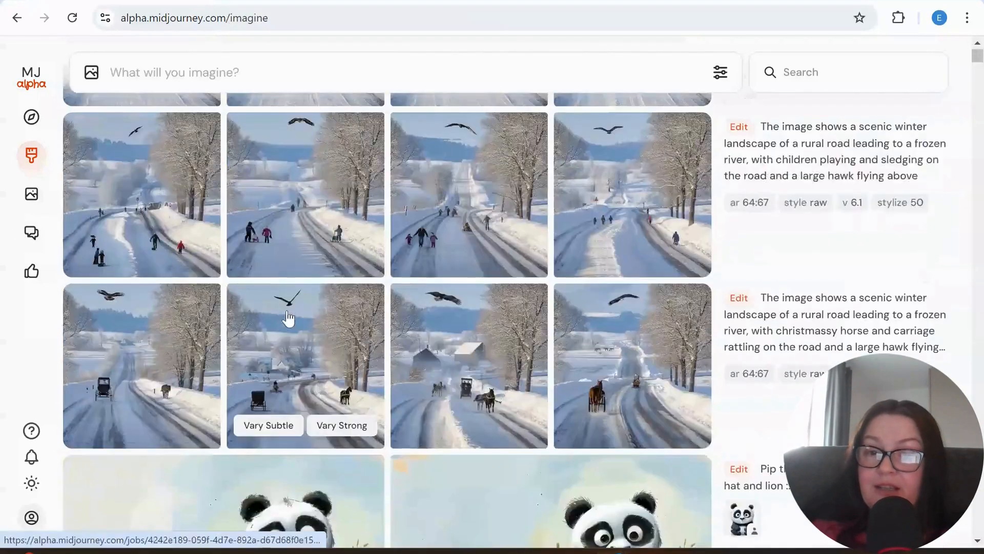
left_click(129, 215)
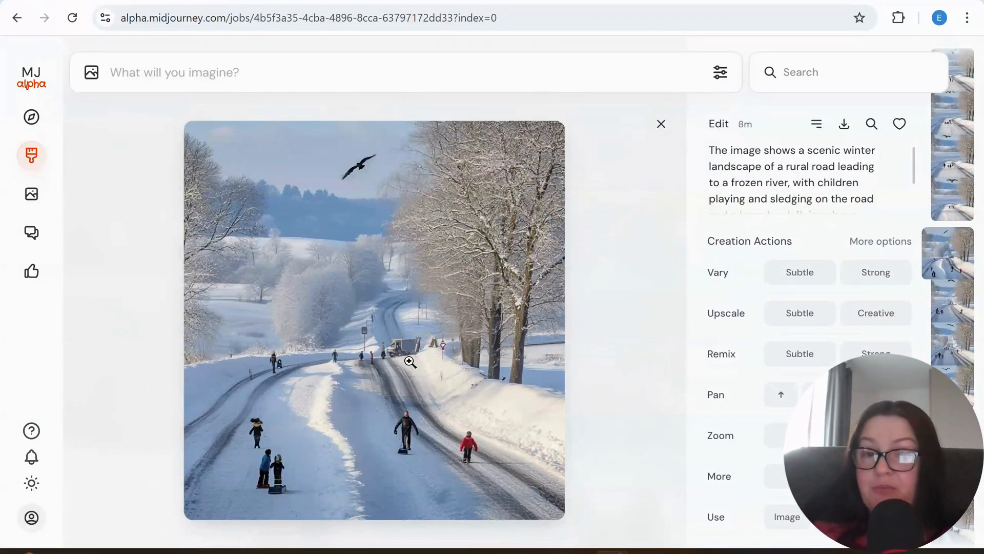
left_click(107, 215)
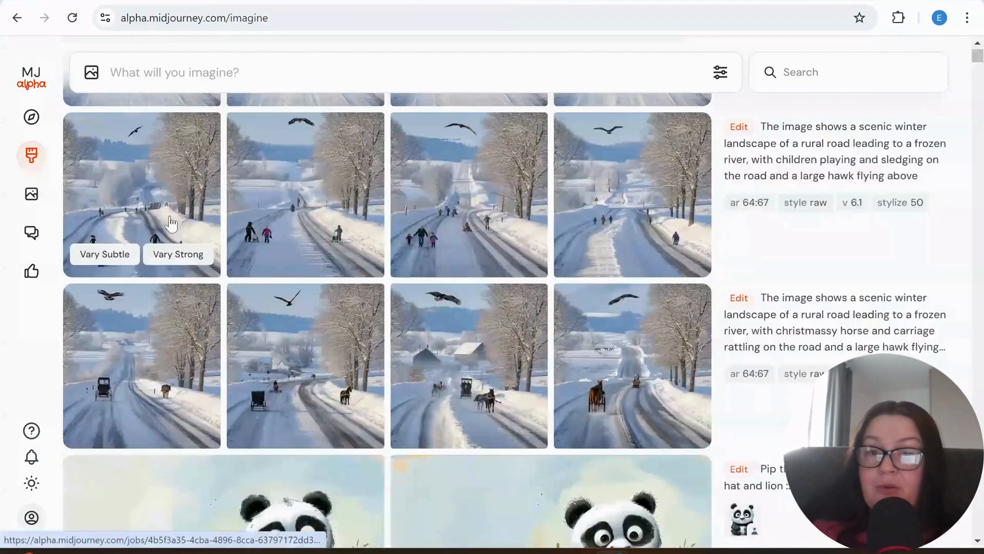
scroll(461, 236, "up", 3)
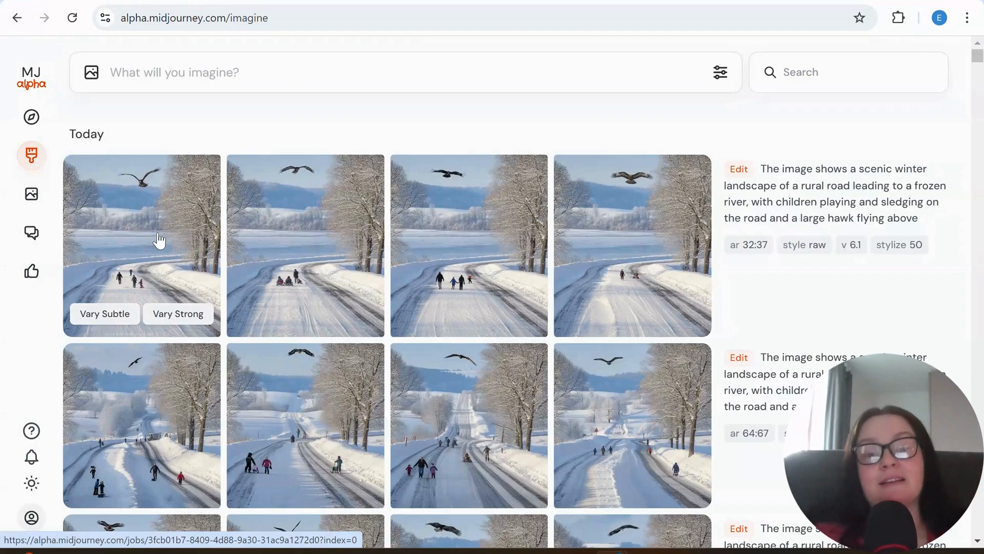
Go back to the extended mountain lodge results and examine the first one with the Christmas trees
scroll(304, 298, "down", 8)
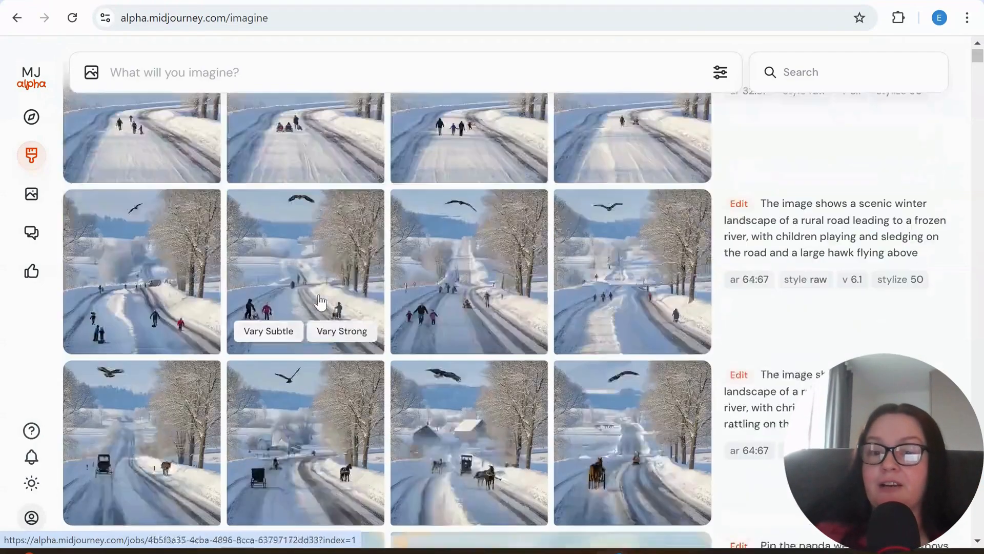
scroll(306, 295, "down", 20)
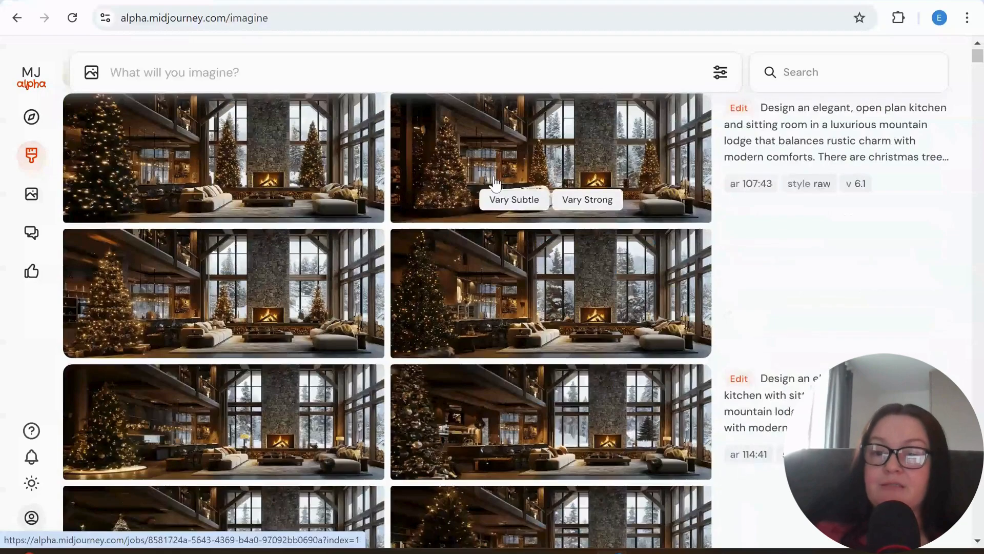
left_click(277, 163)
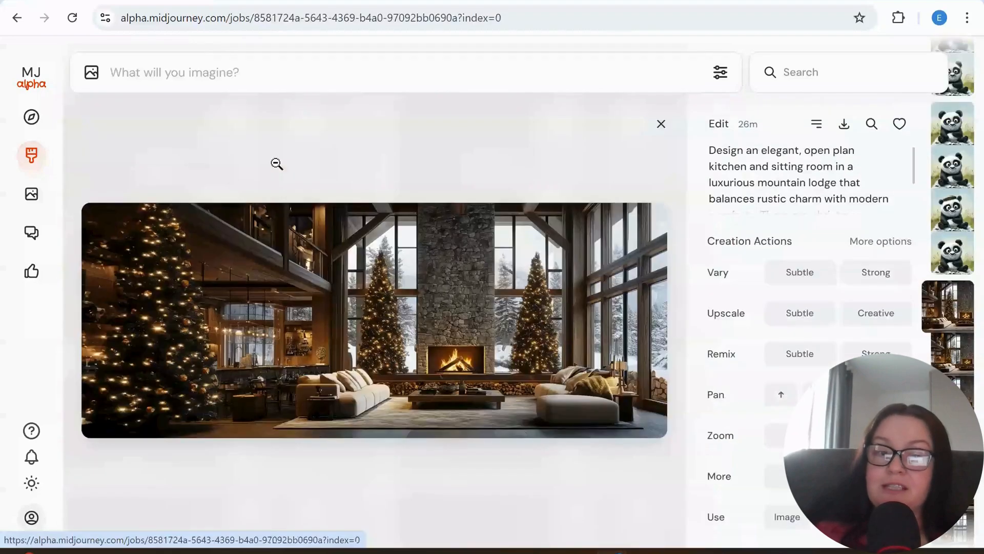
left_click(126, 119)
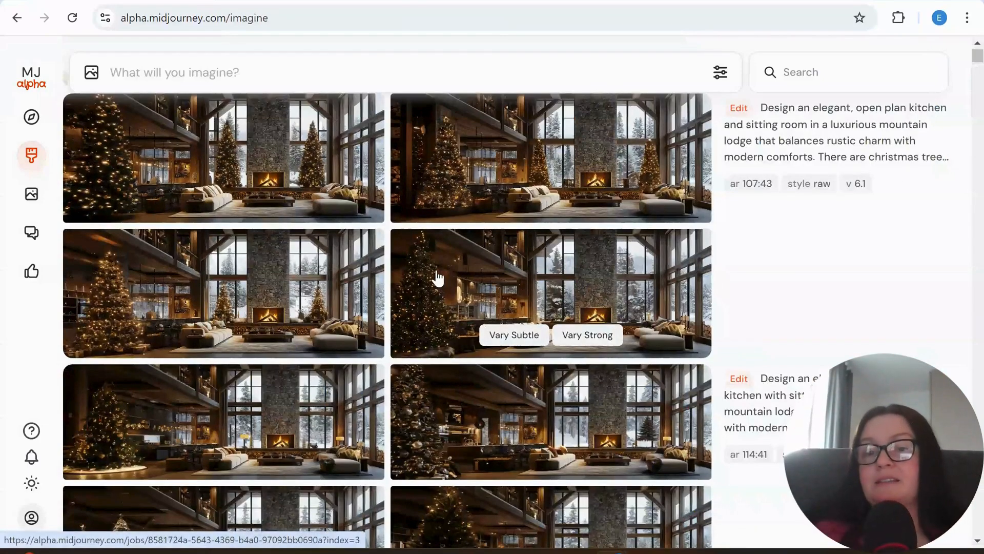
Review the panda edits, examining the wide cowboy hat result with the small panda beside Pip, and return to the newest results
scroll(379, 227, "up", 10)
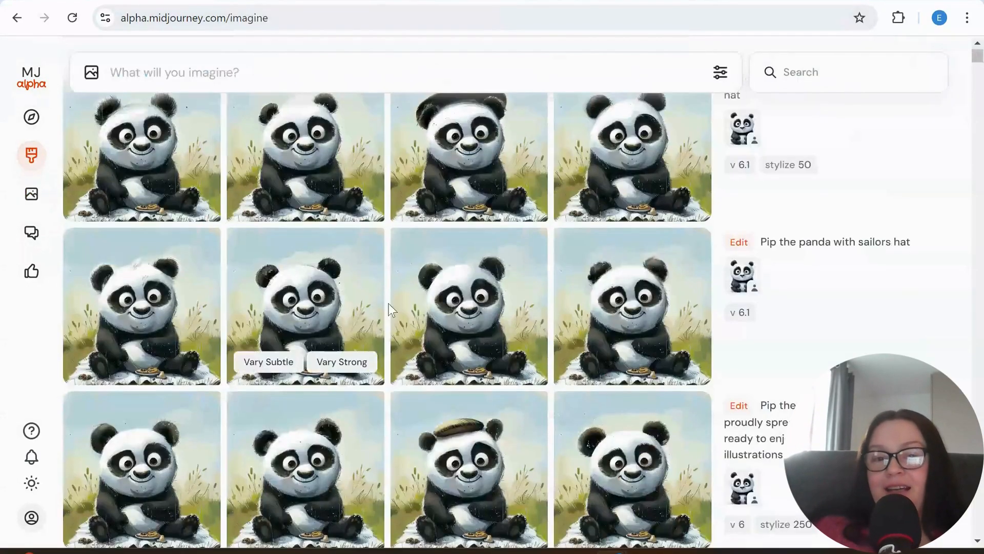
scroll(460, 315, "up", 3)
scroll(466, 313, "down", 3)
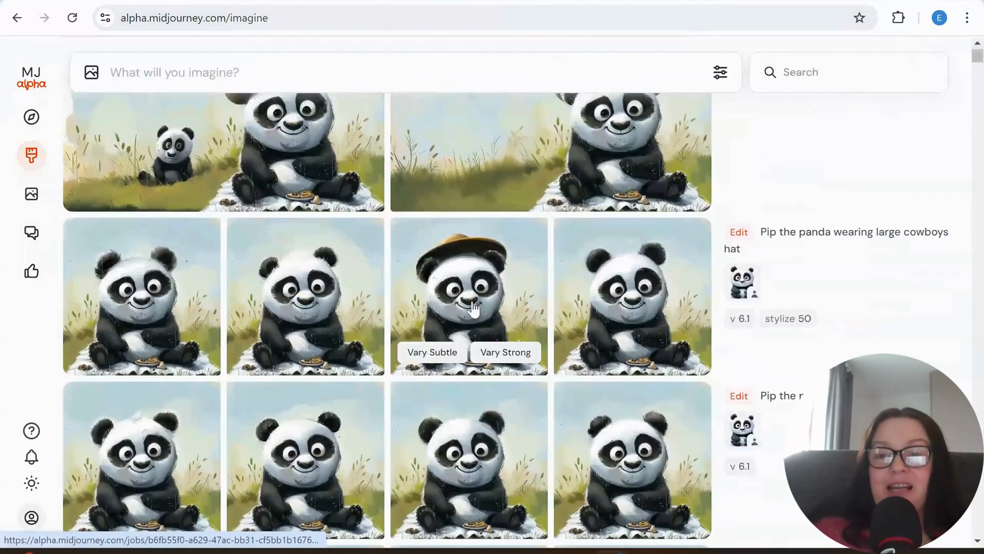
scroll(470, 310, "up", 3)
left_click(227, 299)
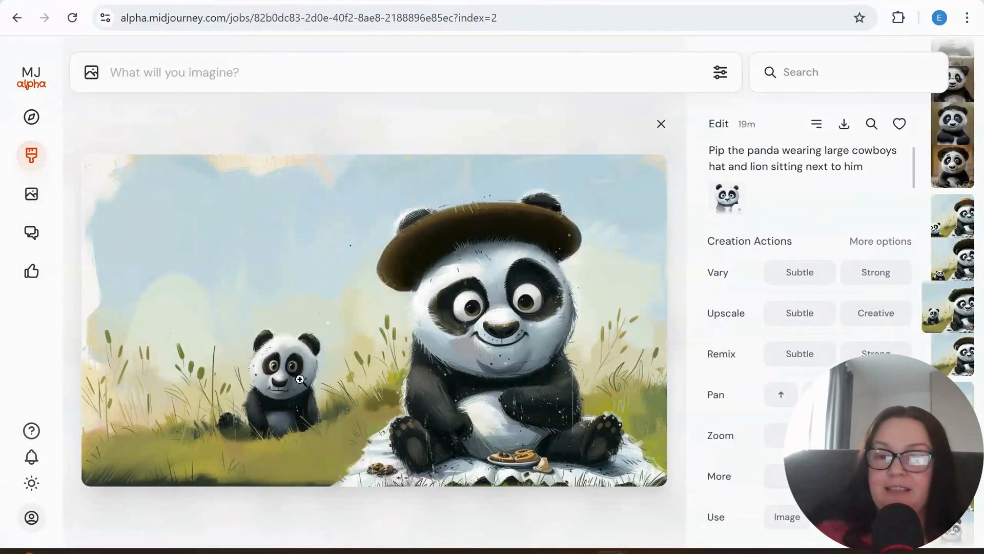
left_click(112, 121)
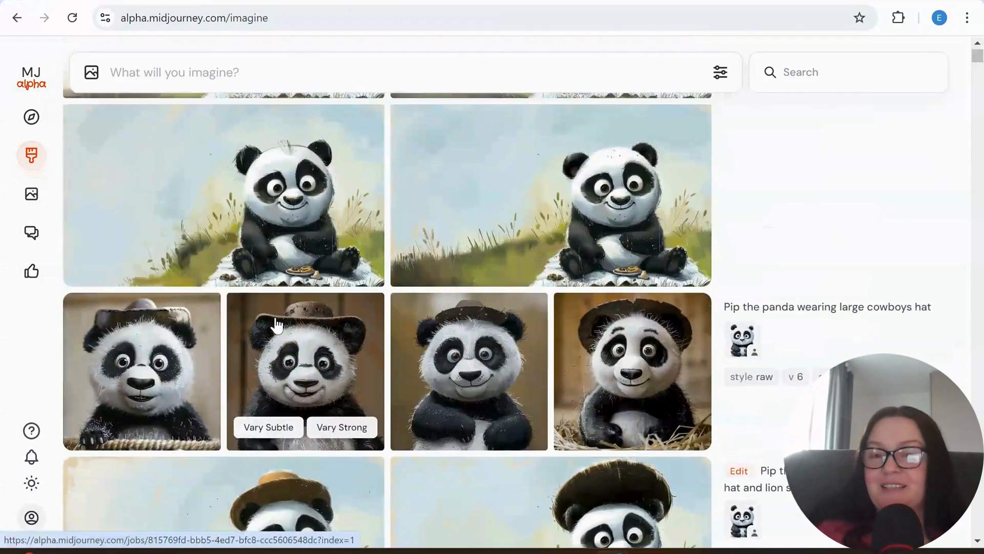
scroll(393, 402, "up", 5)
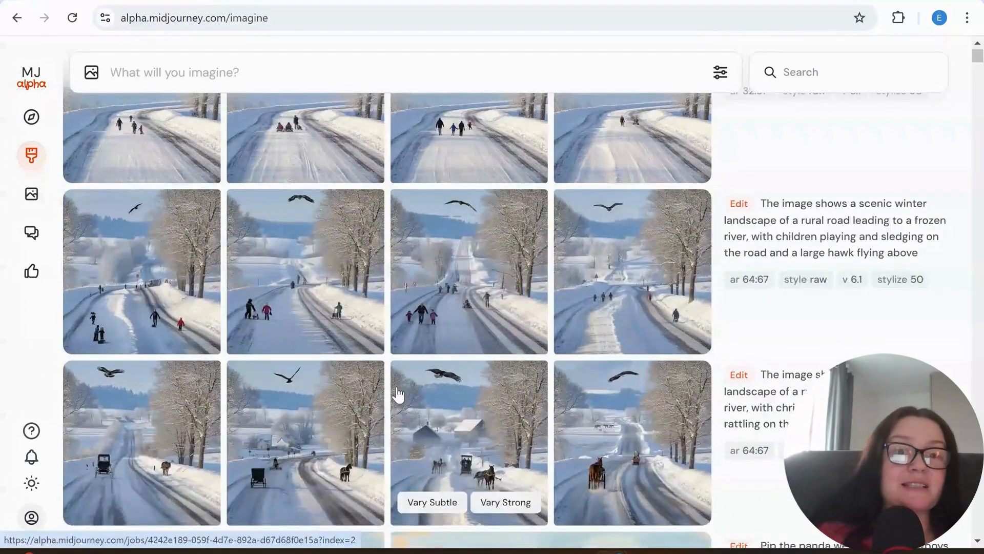
scroll(398, 395, "up", 3)
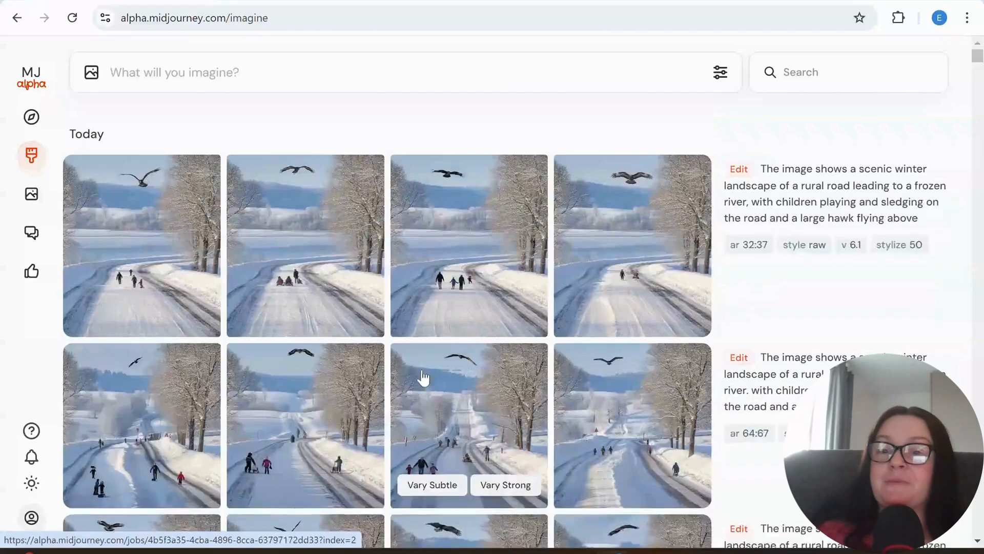